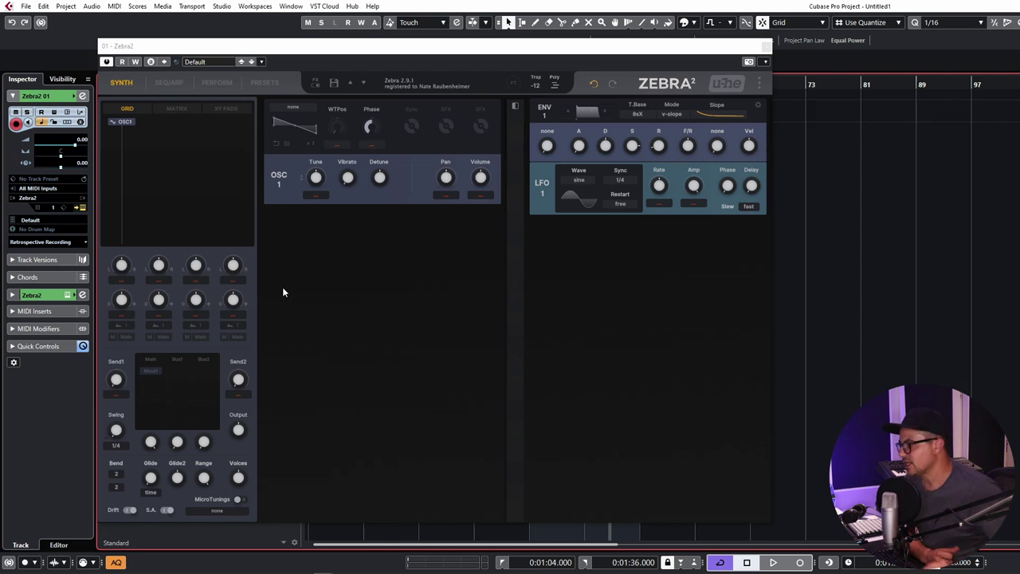
Show the arpeggiator page and set the voice mode to arpeggiator.
left_click(423, 402)
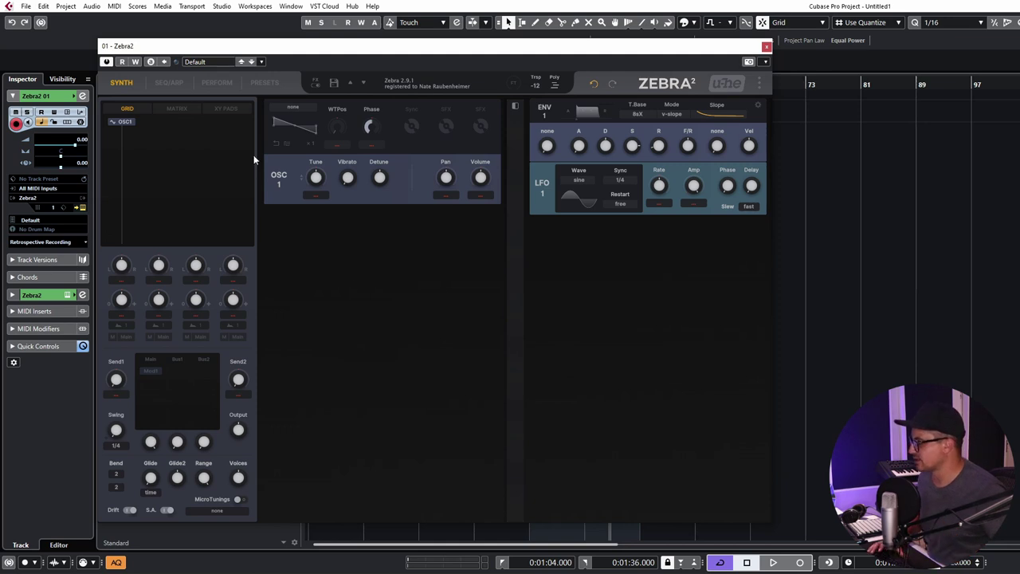
left_click(171, 85)
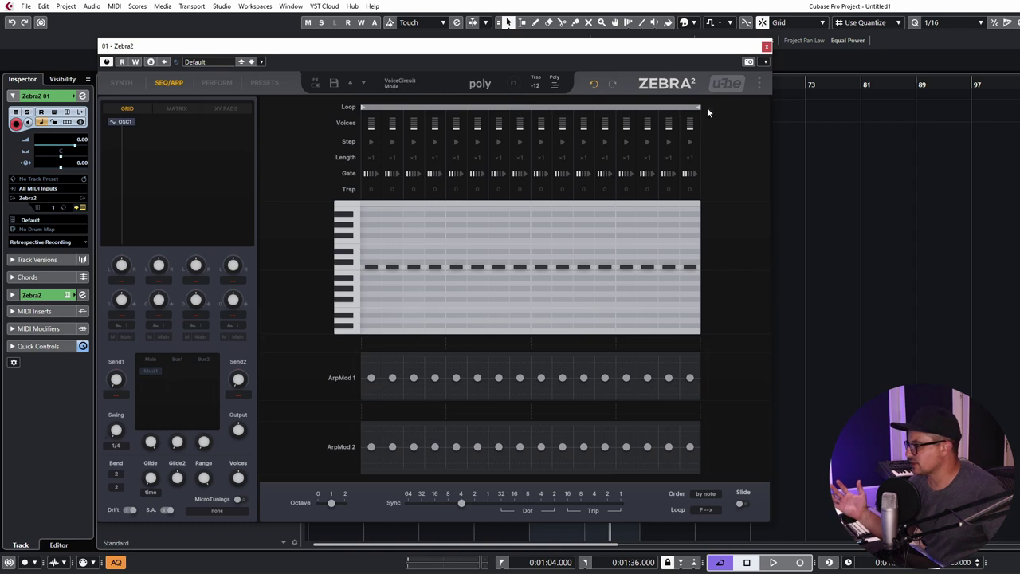
left_click(487, 85)
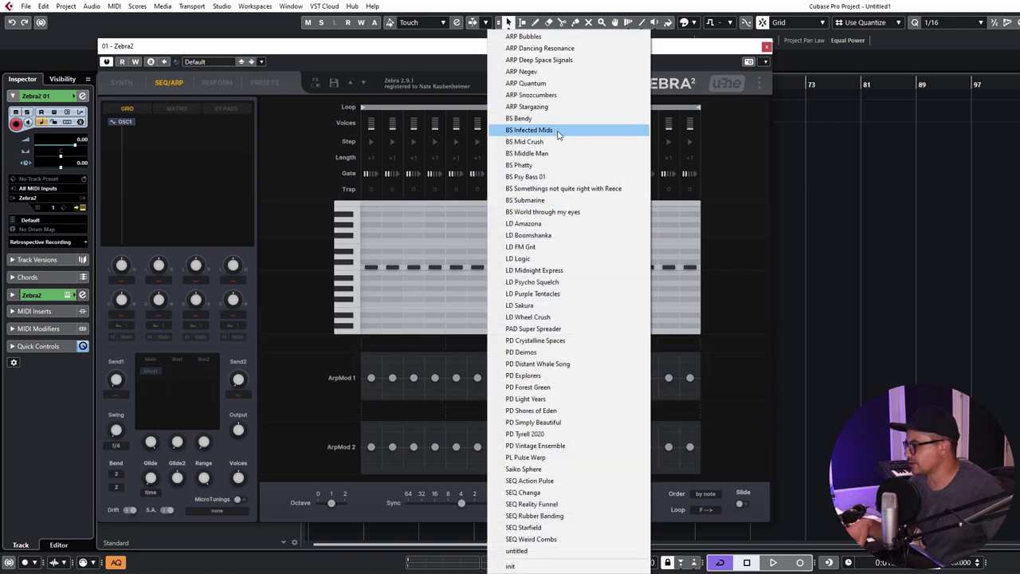
left_click(288, 140)
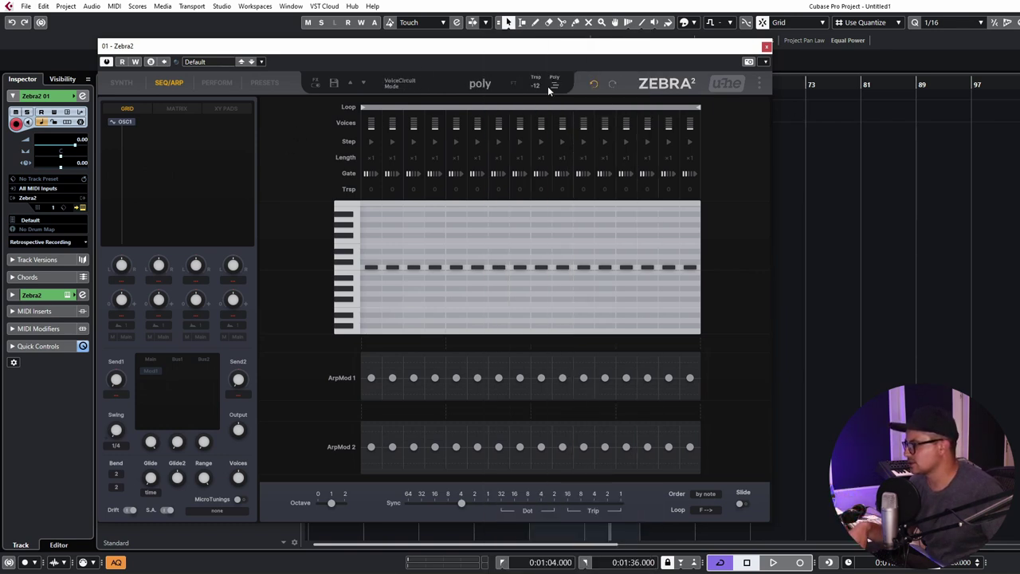
left_click(547, 86)
left_click(586, 118)
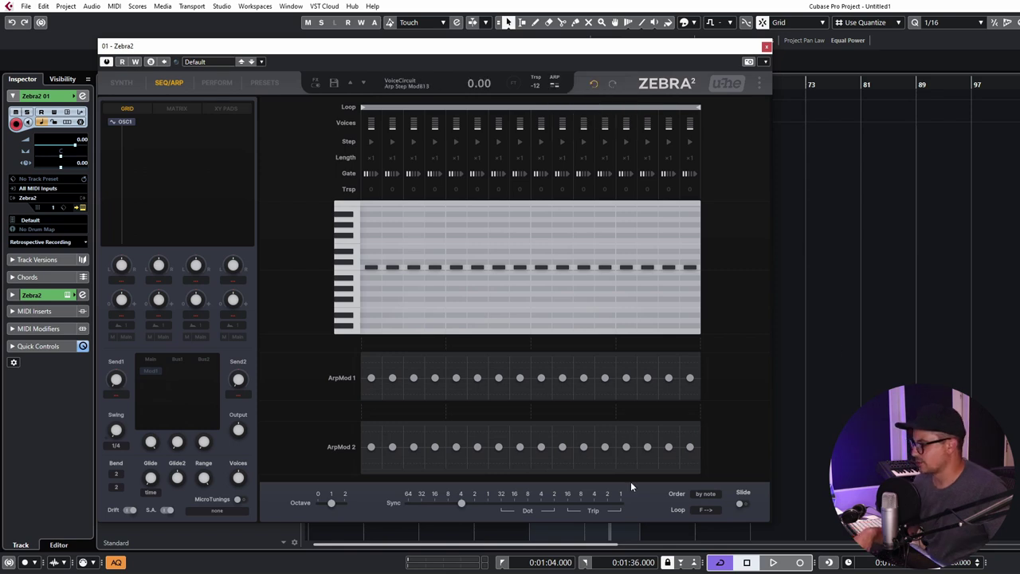
Set the arpeggiator's sync to 16 and its octave range to 0.
left_click_drag(460, 504, 435, 503)
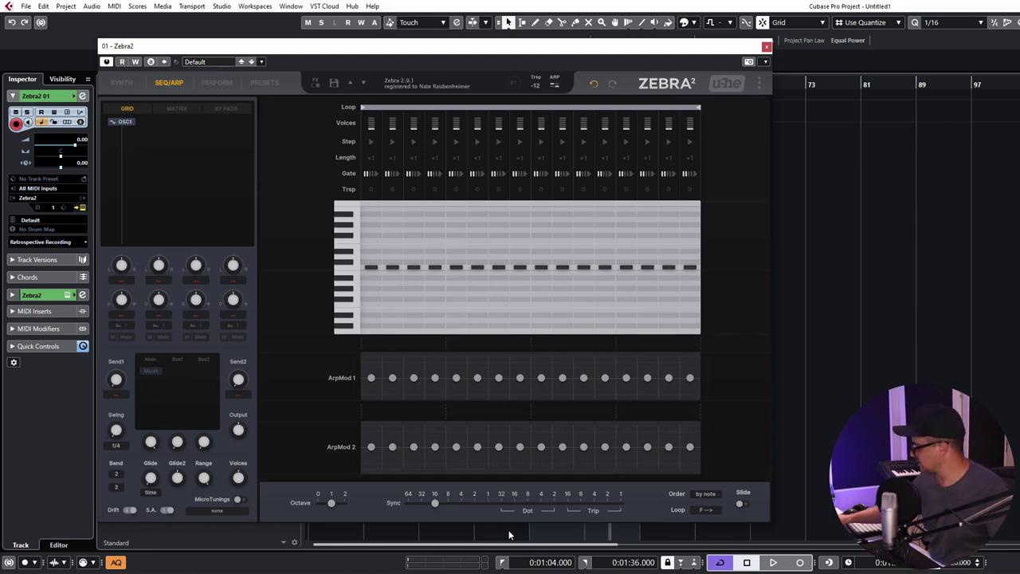
mouse_move(477, 499)
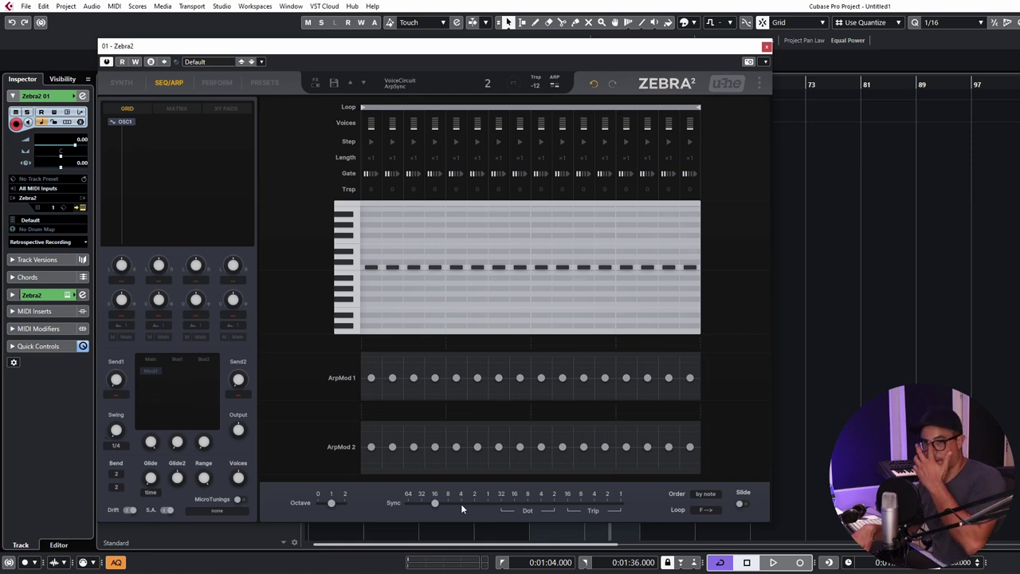
mouse_move(117, 397)
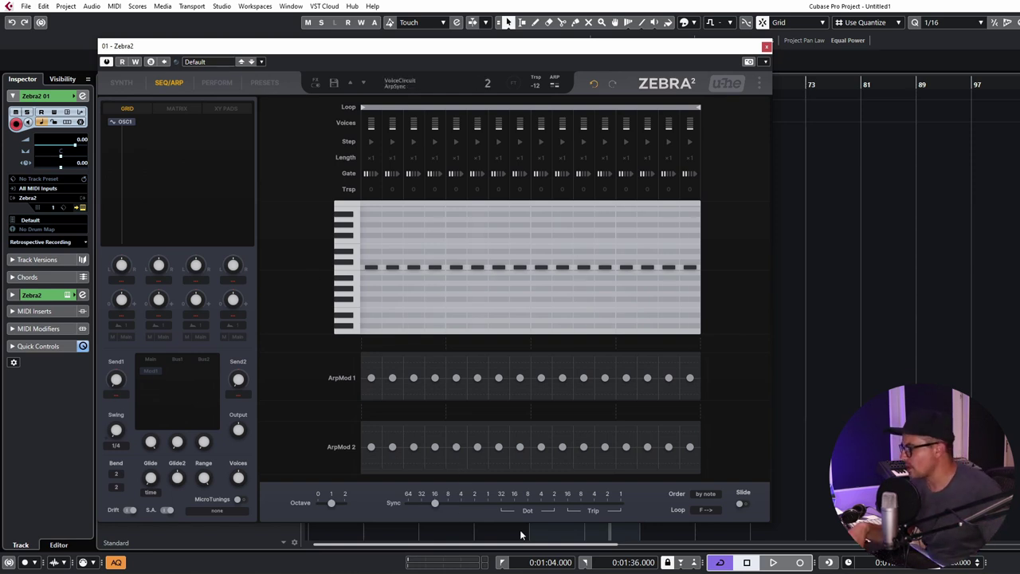
mouse_move(626, 505)
left_click_drag(345, 503, 331, 503)
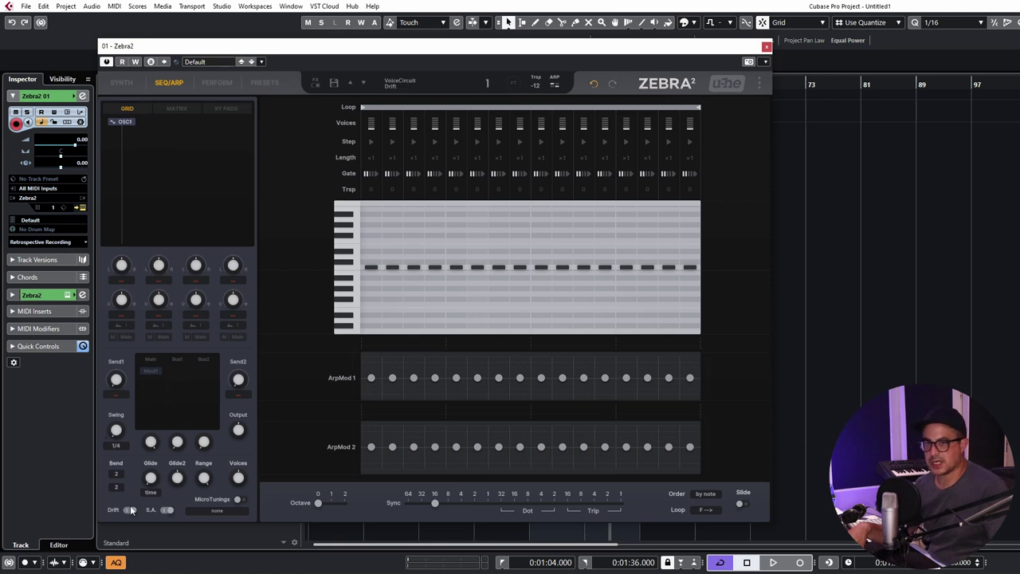
Transpose arpeggiator steps 2, 7 and 13 to 12, and steps 4, 10 and 15 to 10.
mouse_move(169, 400)
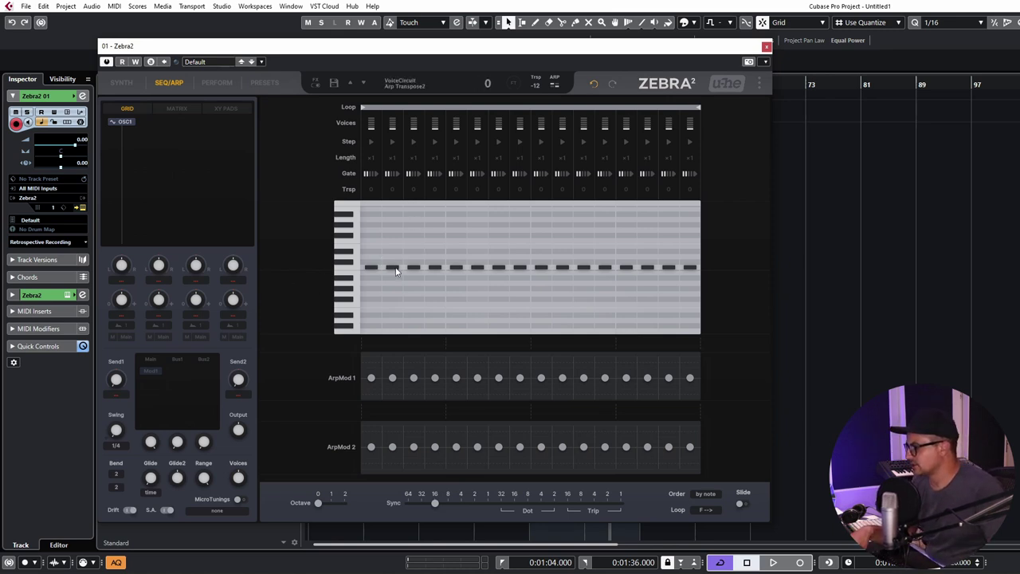
left_click_drag(396, 267, 416, 188)
left_click_drag(436, 268, 436, 214)
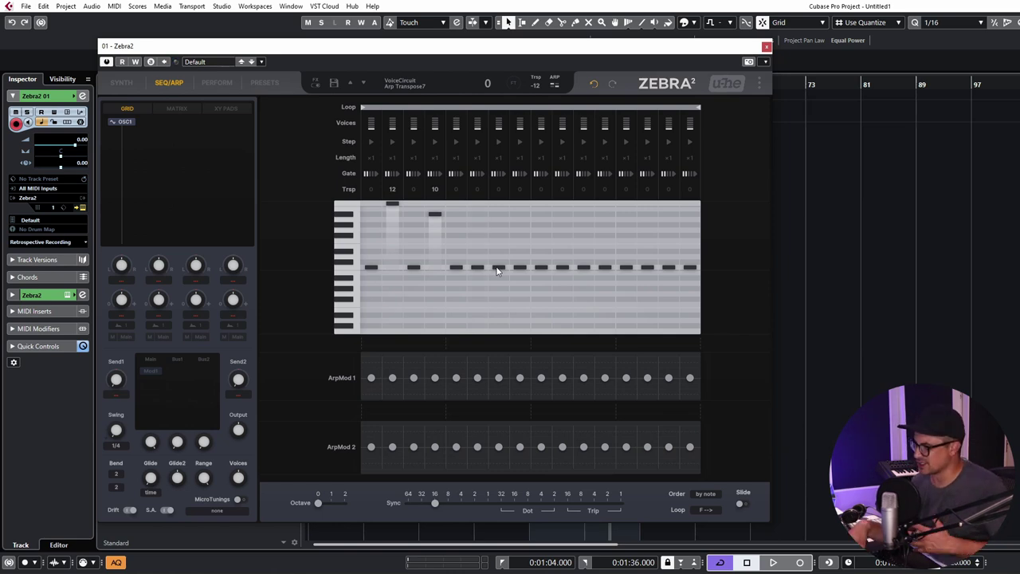
left_click_drag(496, 271, 498, 206)
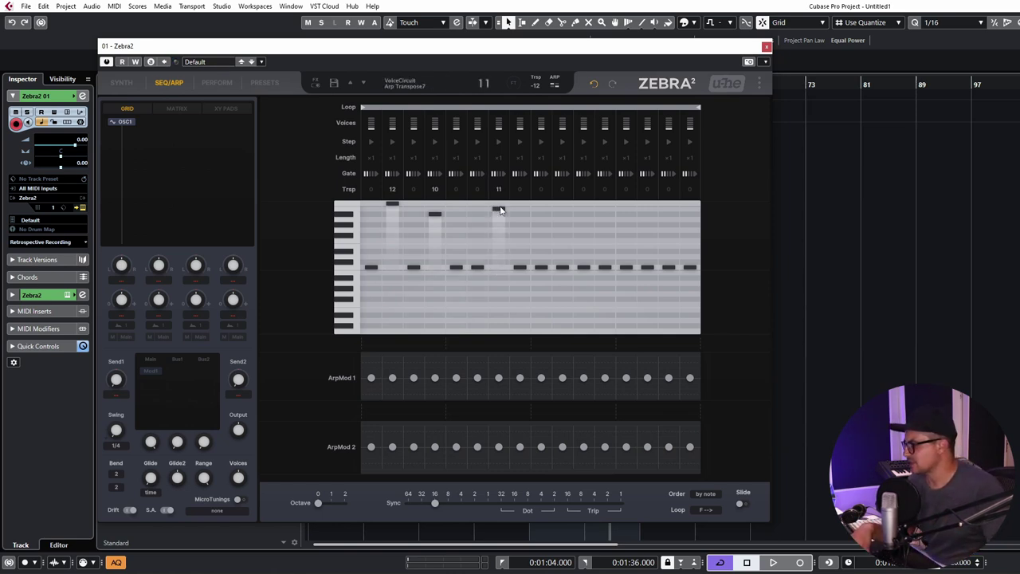
left_click_drag(562, 268, 563, 214)
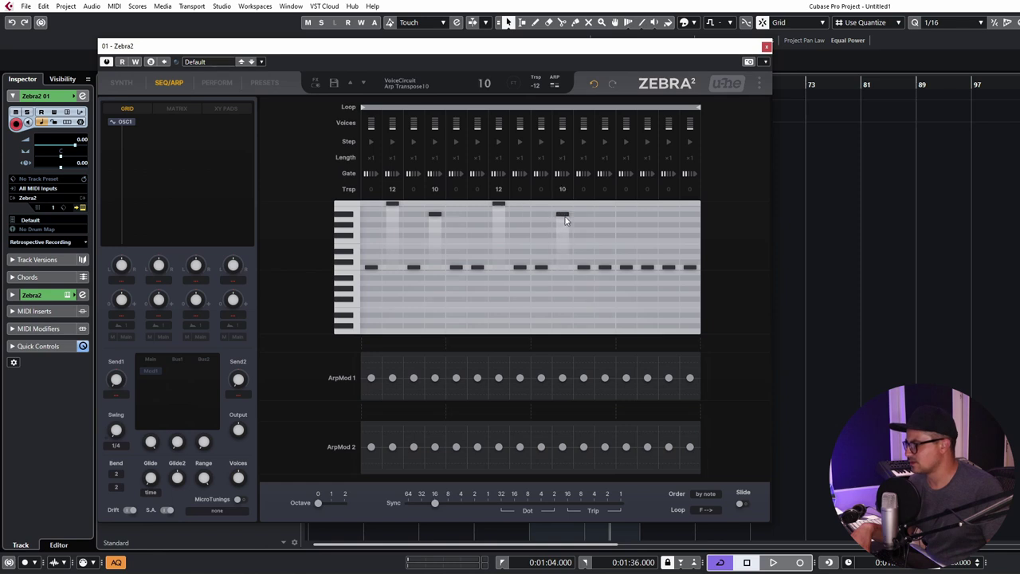
left_click_drag(628, 272, 625, 165)
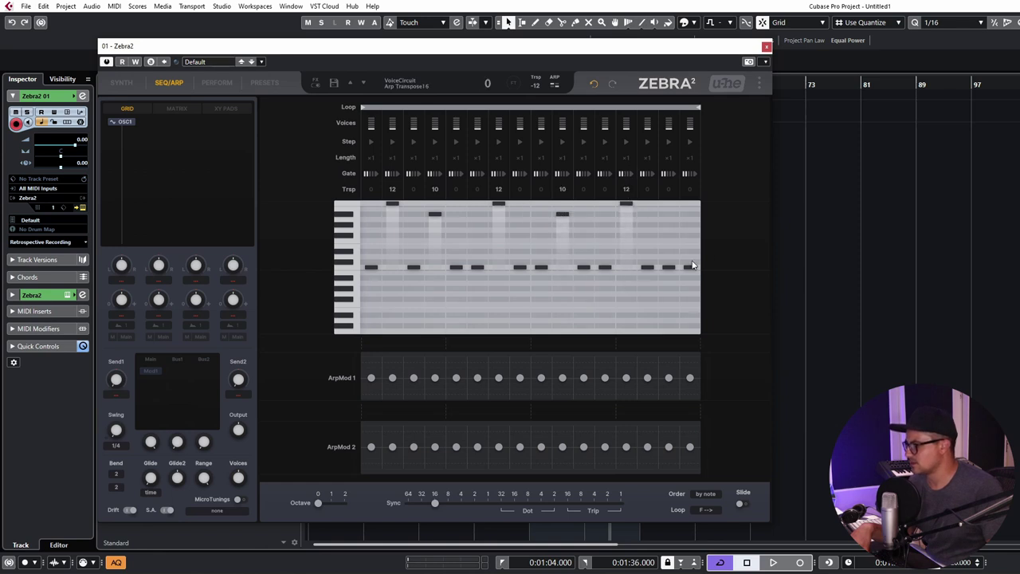
left_click_drag(669, 269, 668, 220)
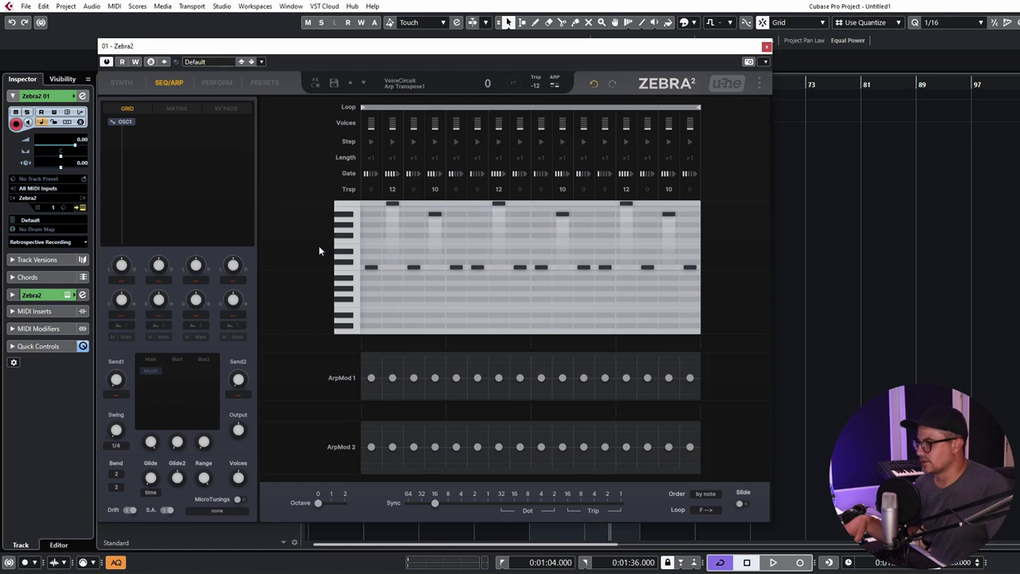
Return to the synth page and change the synth's interface skin to DarkEight.
left_click(126, 89)
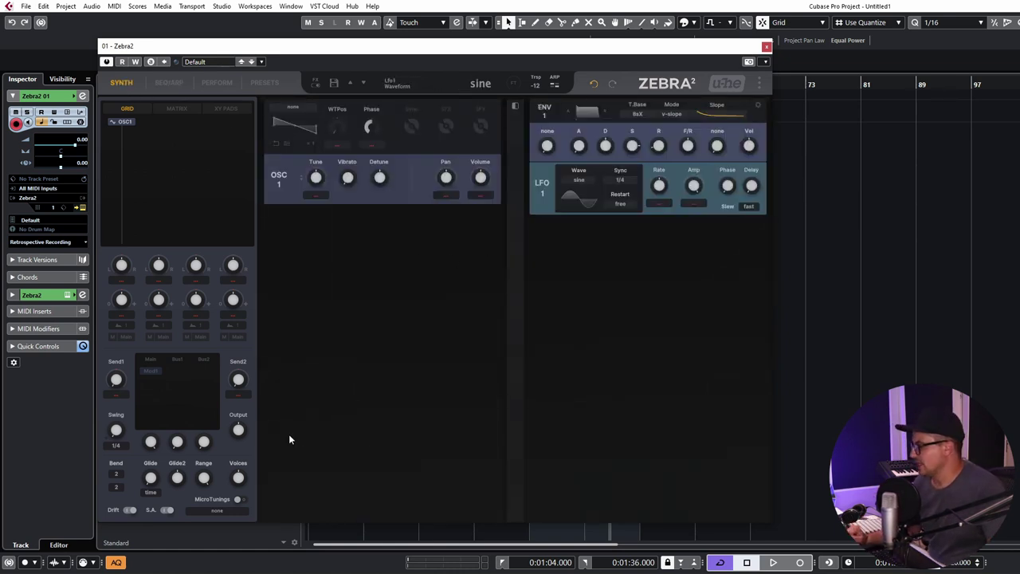
left_click(677, 88)
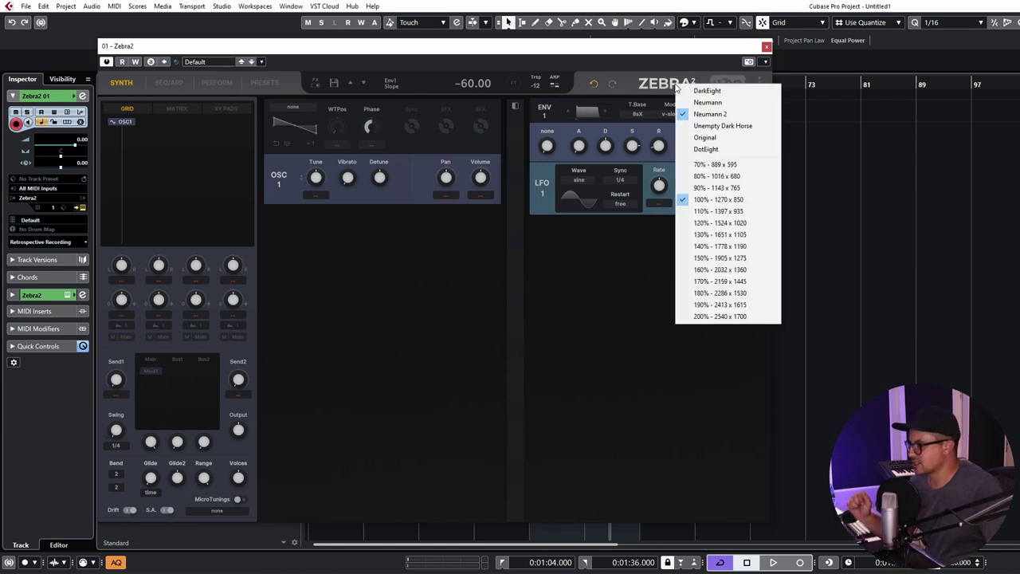
left_click(731, 92)
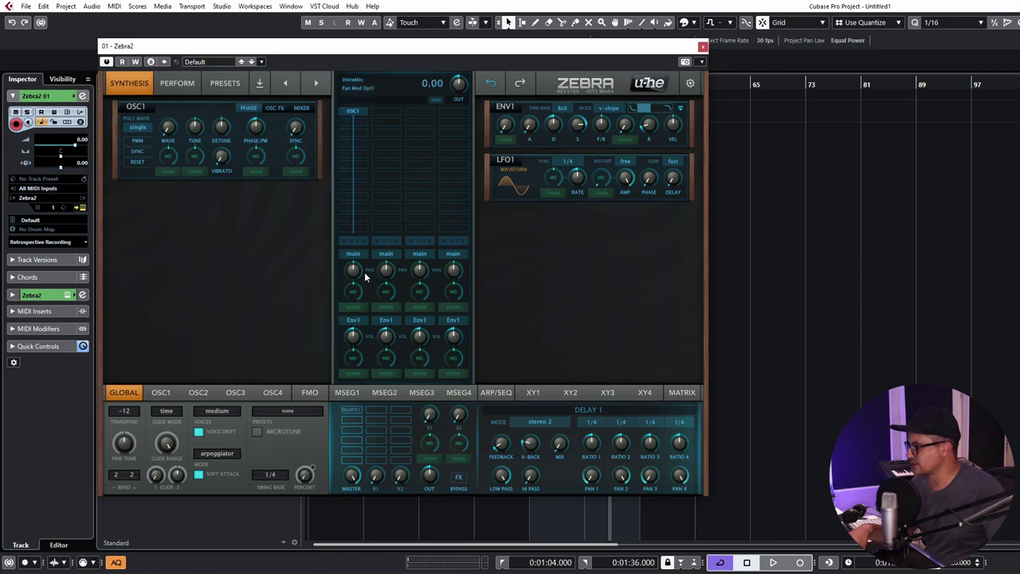
Set OSC1's poly wave to quad and its detune to 14.50.
mouse_move(361, 283)
scroll(648, 129, "down", 5)
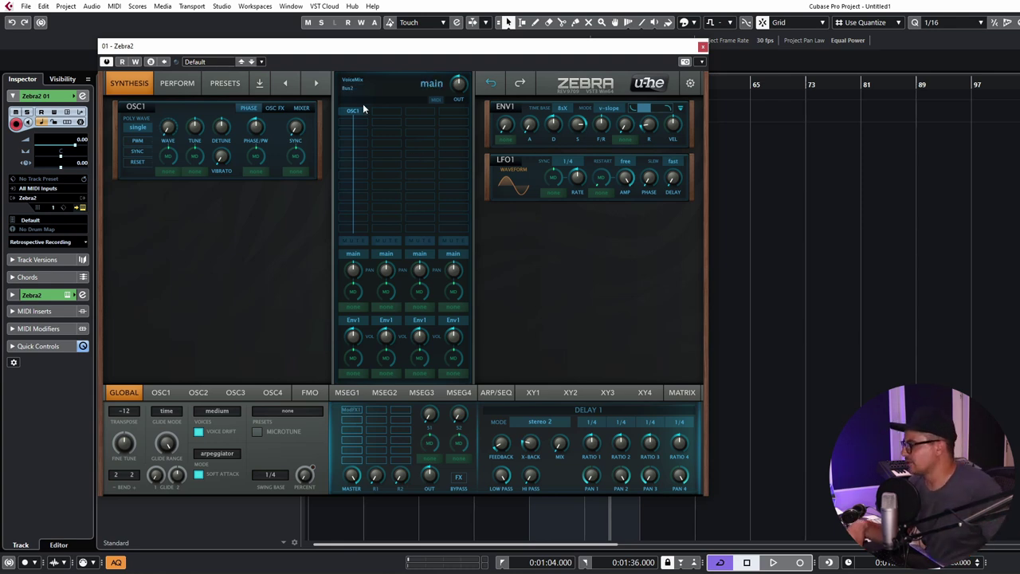
left_click(147, 128)
left_click(172, 159)
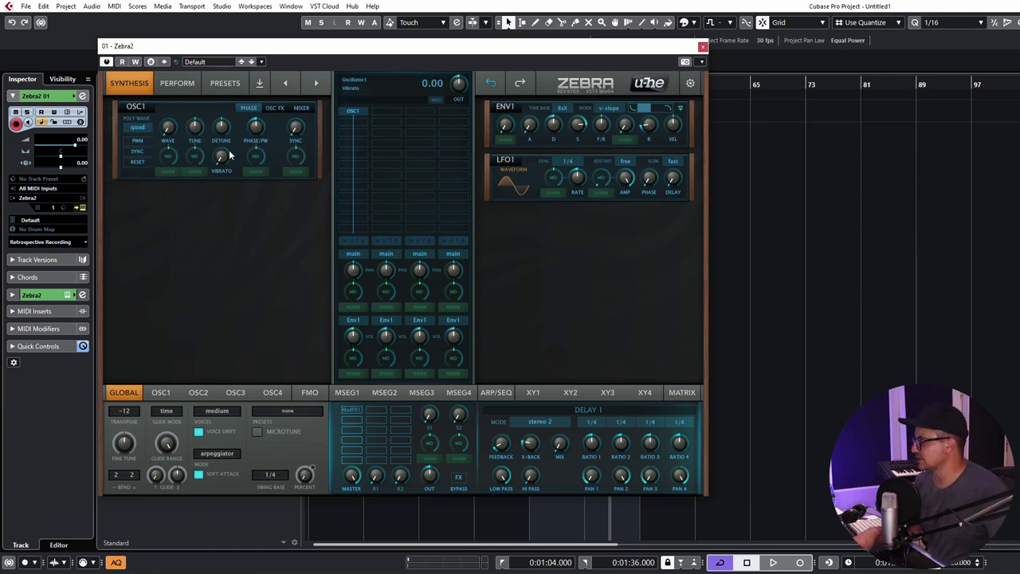
mouse_move(226, 136)
left_mouse_down()
mouse_move(233, 125)
mouse_move(230, 140)
left_mouse_up()
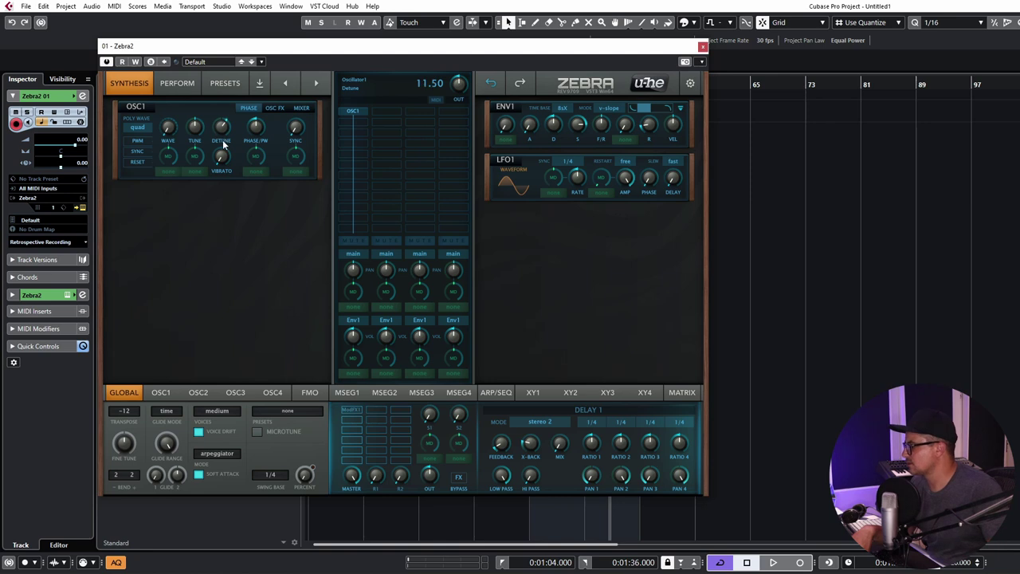
left_click_drag(224, 134, 225, 126)
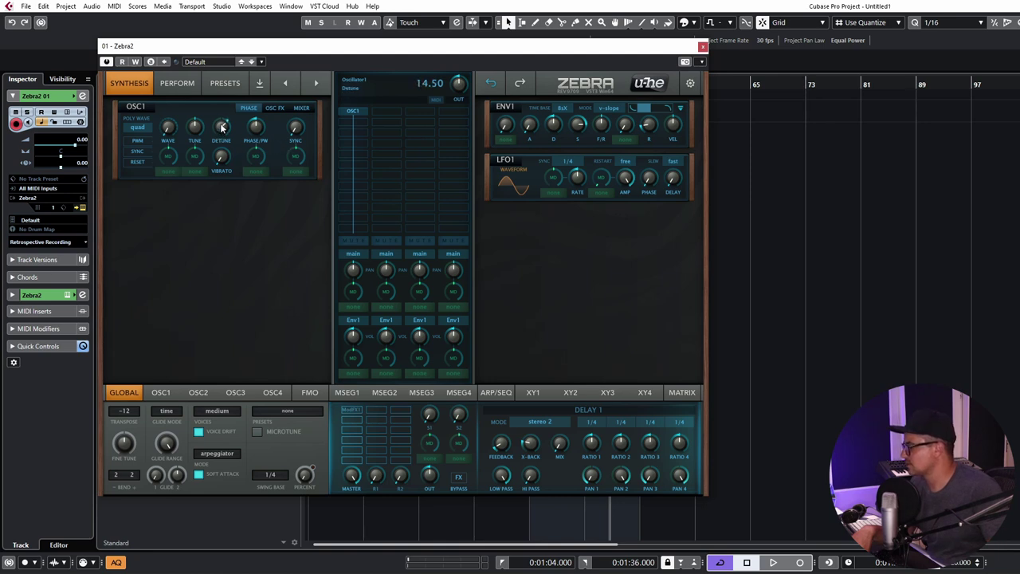
Shape the ENV1 envelope by adjusting its release and decay.
mouse_move(640, 132)
left_mouse_down()
mouse_move(660, 120)
mouse_move(653, 132)
left_mouse_up()
mouse_move(554, 127)
left_mouse_down()
mouse_move(553, 141)
mouse_move(571, 141)
mouse_move(556, 133)
mouse_move(581, 150)
mouse_move(556, 130)
left_mouse_up()
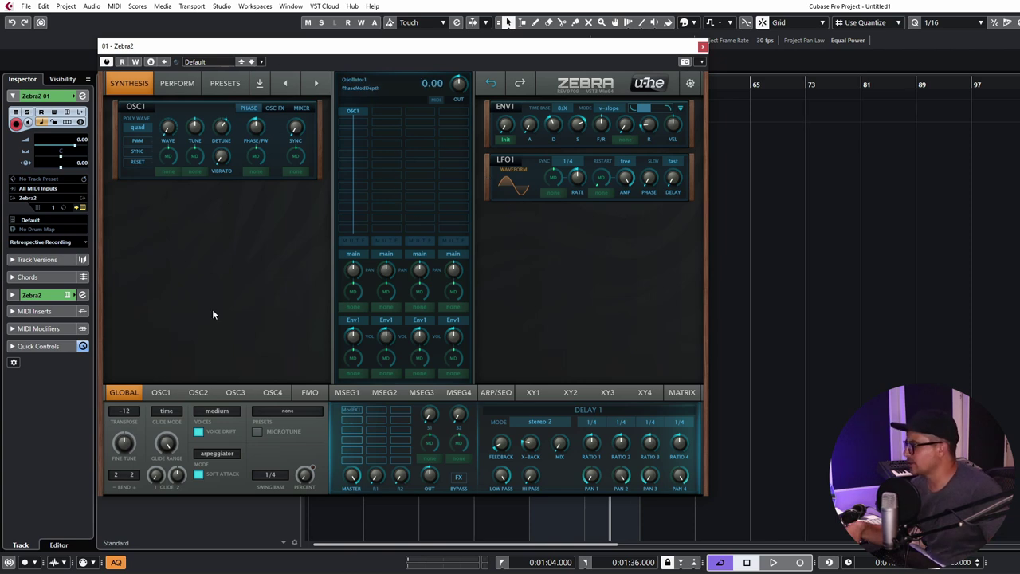
Add a Fold1 wavefolder four cells below OSC1 in the module grid and adjust its folds amount.
left_click(347, 152)
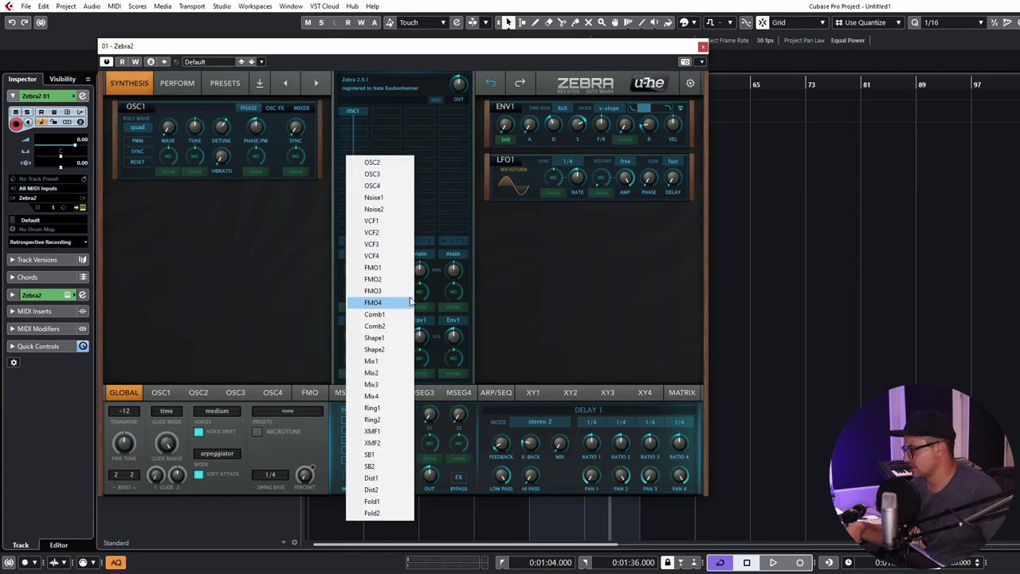
left_click(390, 501)
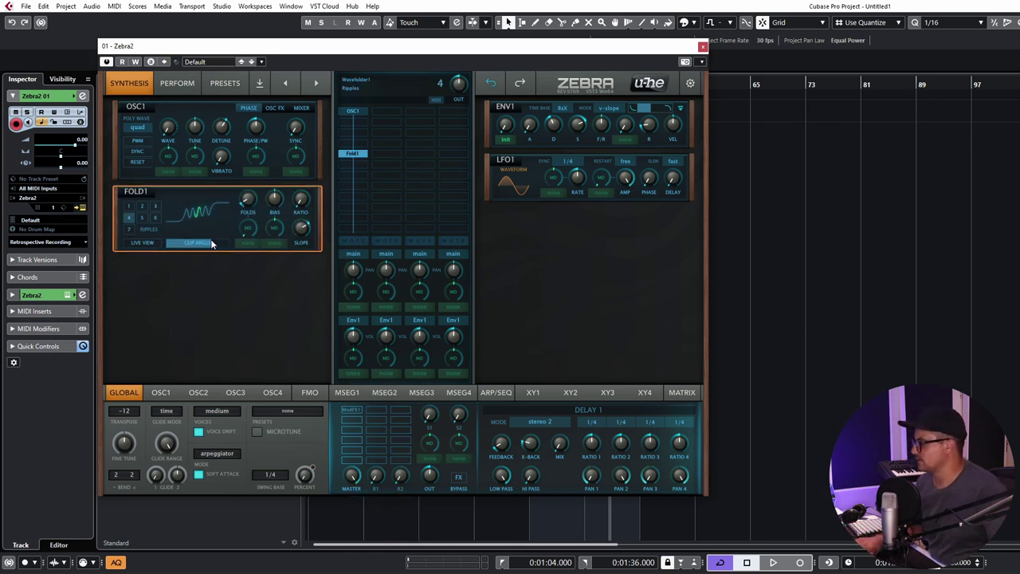
left_click_drag(248, 199, 260, 183)
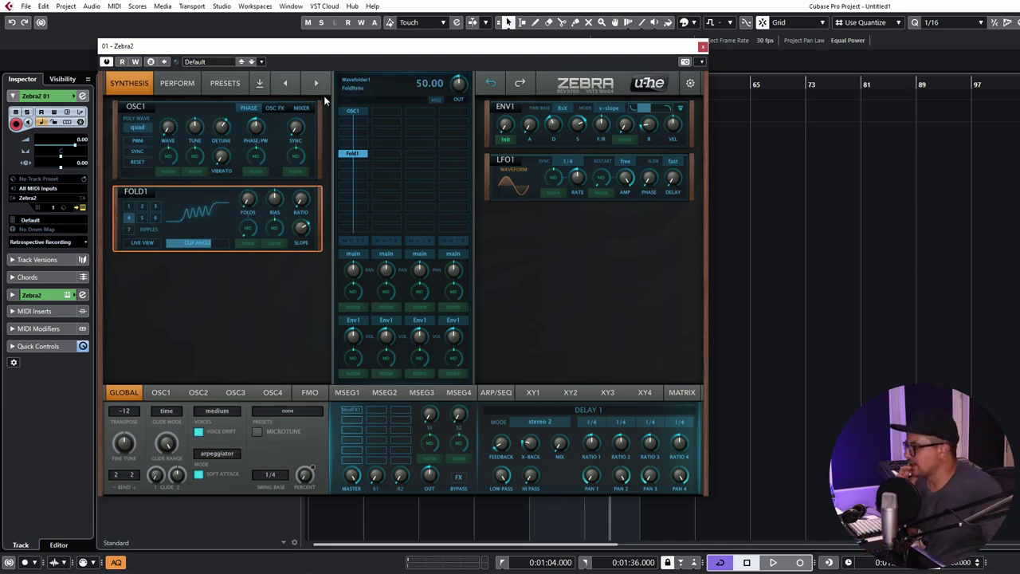
Add a Mix1 module to the second column of the grid, two rows below OSC1's row.
left_click(351, 112)
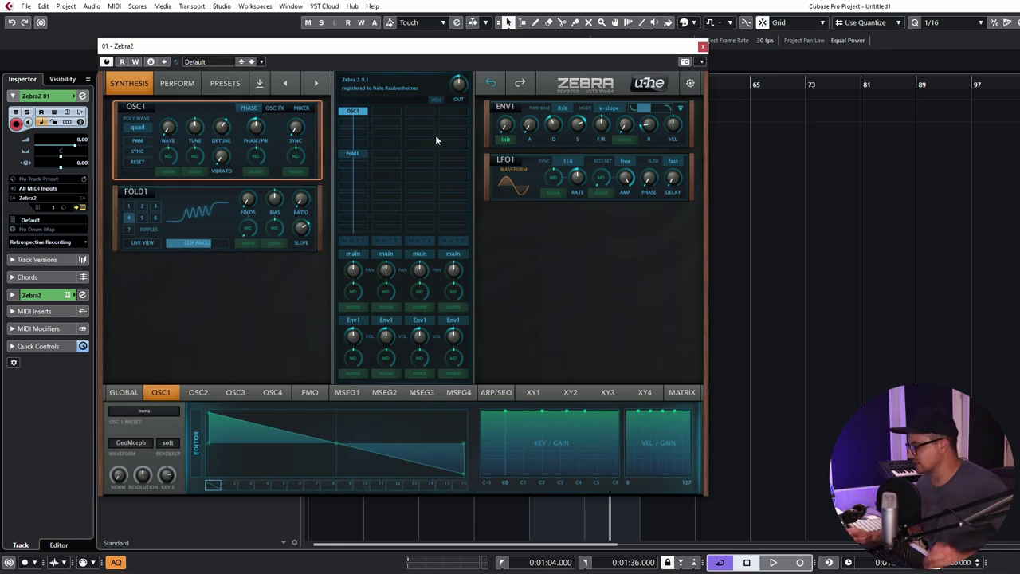
right_click(393, 140)
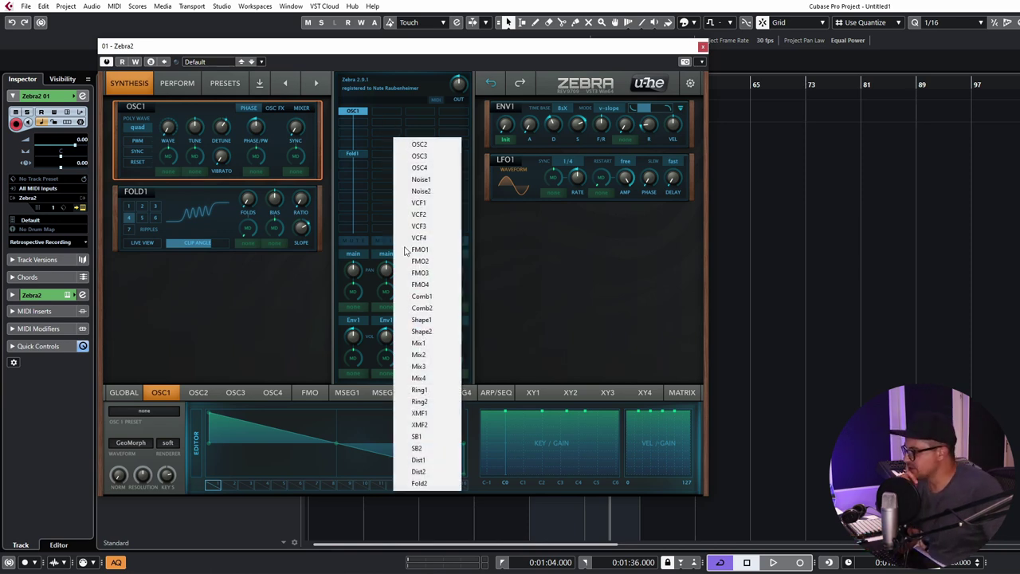
left_click(423, 350)
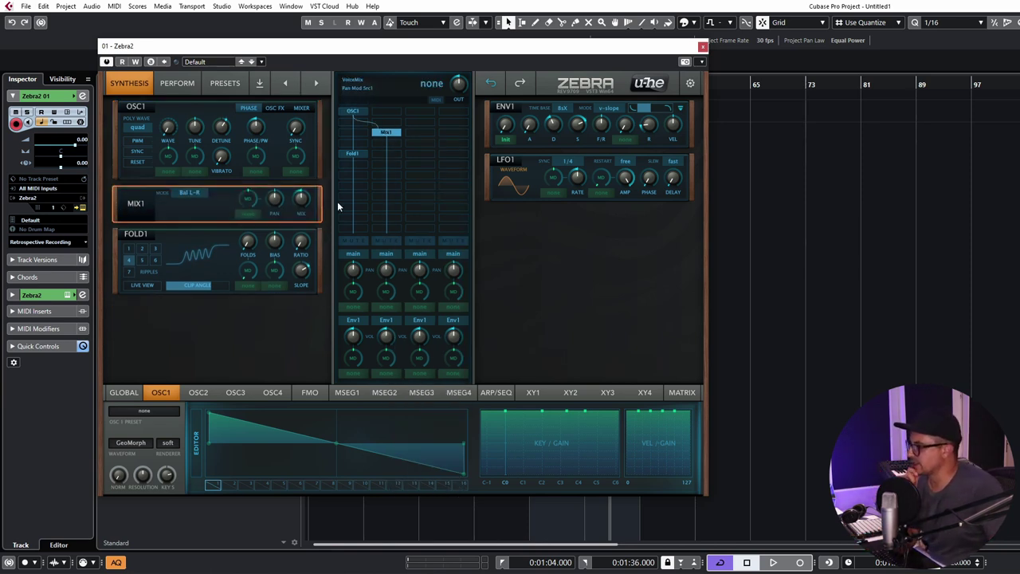
right_click(383, 134)
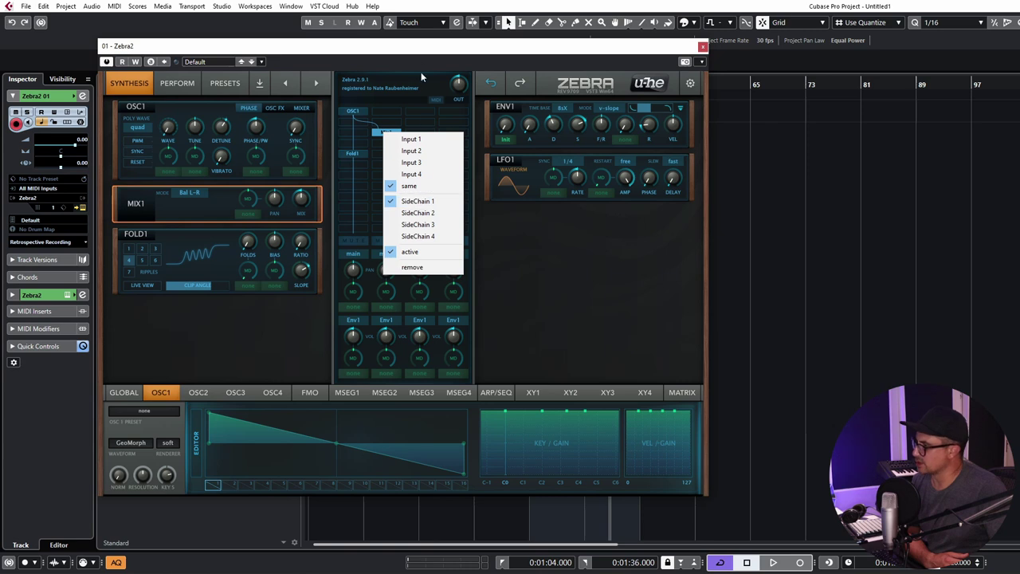
left_click(382, 94)
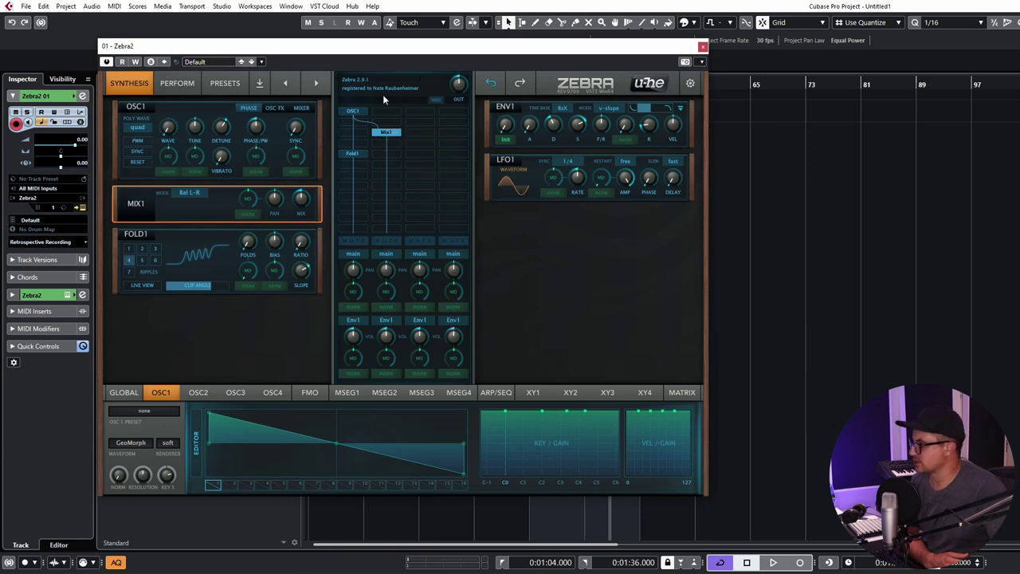
left_click(386, 155)
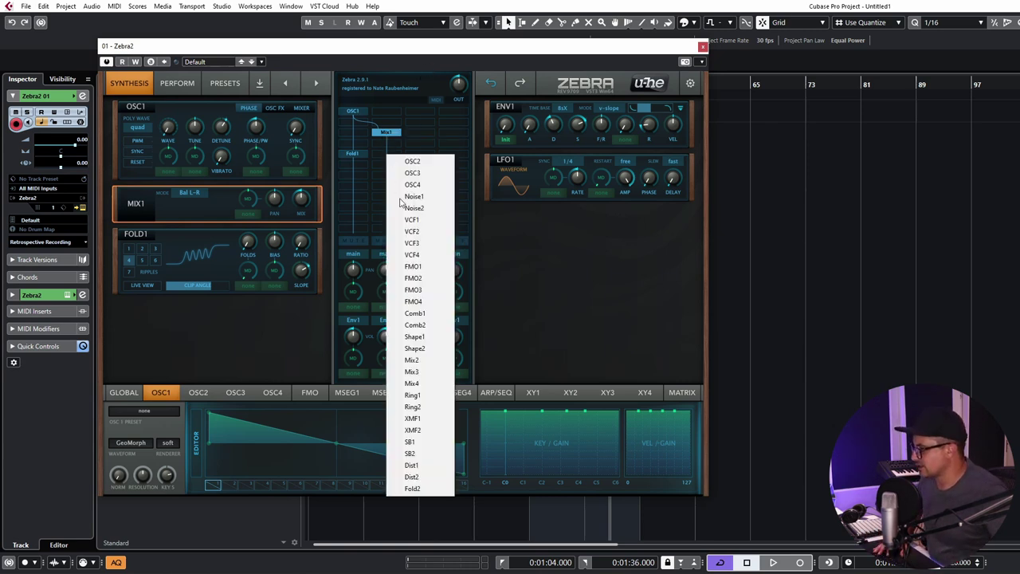
left_click(413, 418)
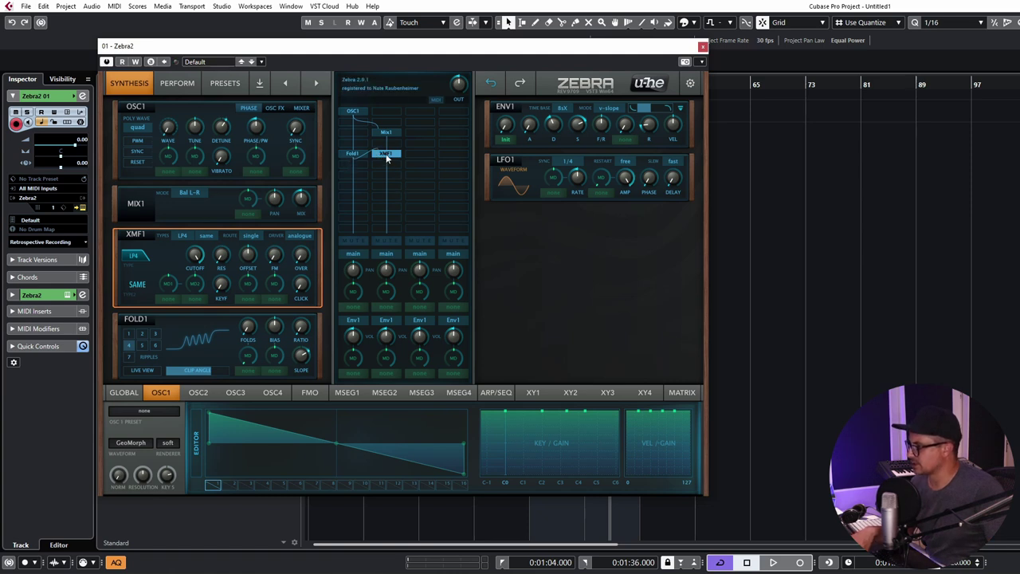
left_click_drag(387, 158, 388, 169)
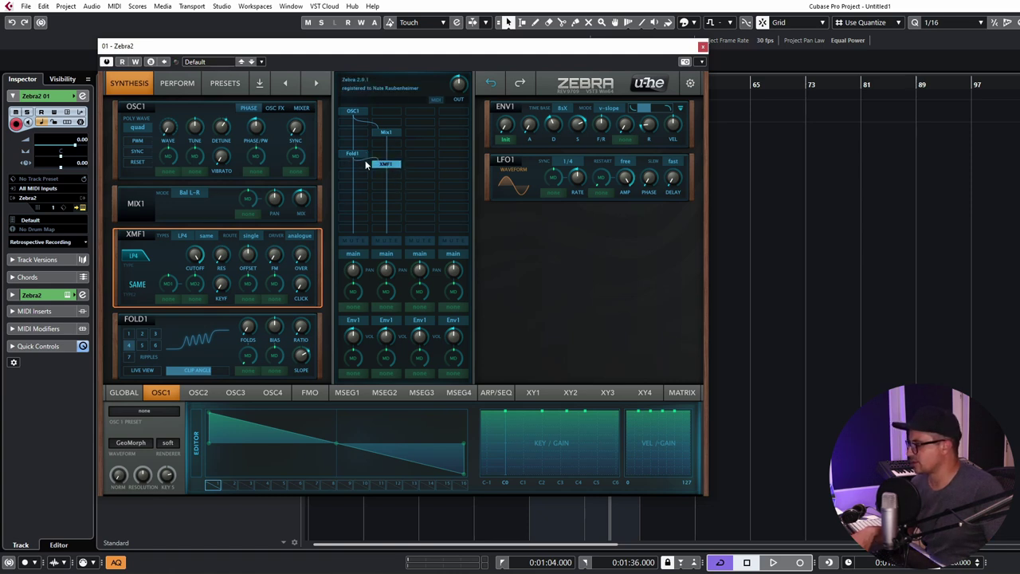
right_click(386, 168)
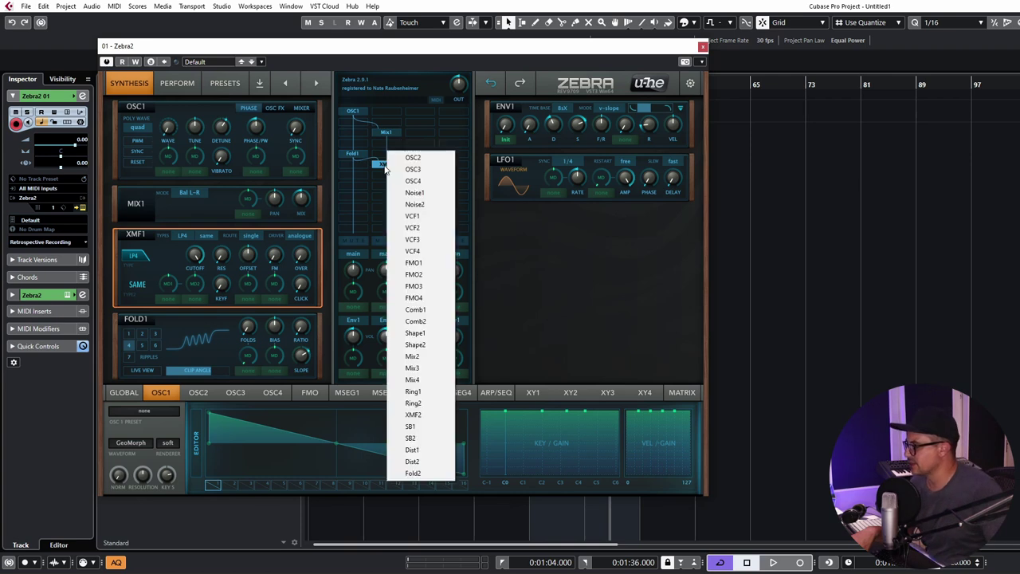
right_click(385, 168)
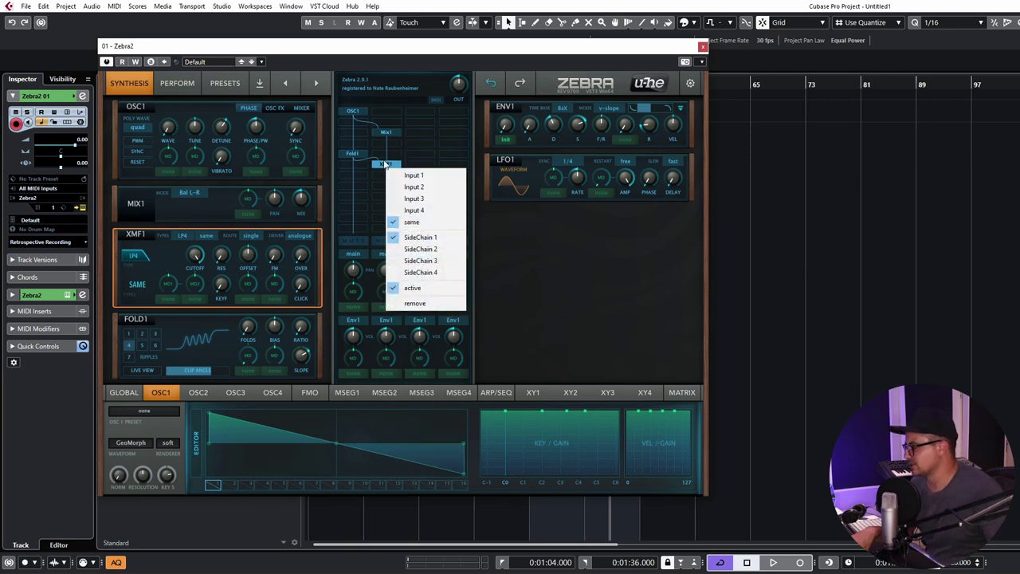
left_click(386, 165)
right_click(386, 165)
left_click(414, 303)
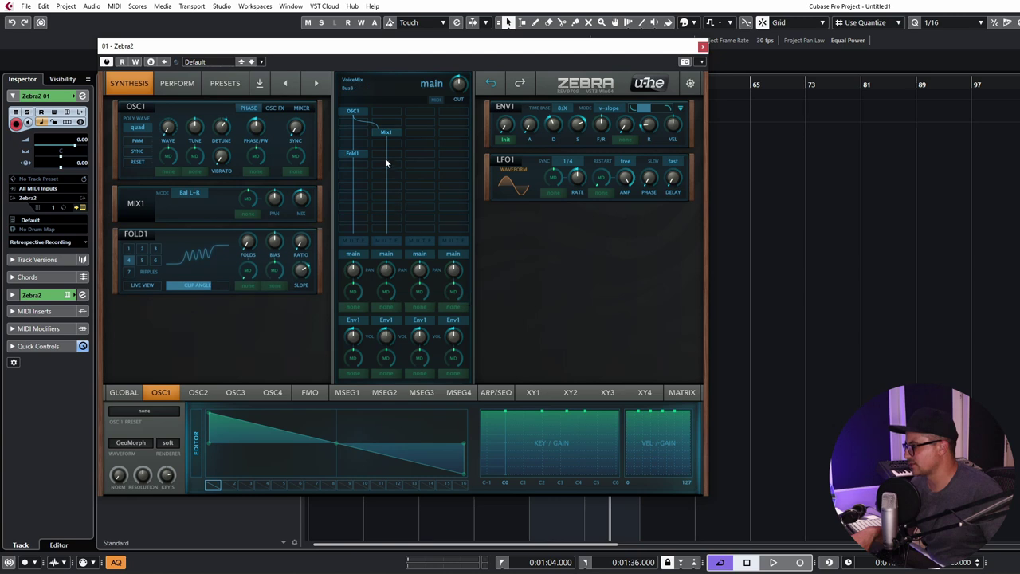
Add a VCF1 filter to the second column, three rows below Mix1, and lower its cutoff to about 47.
left_click(385, 162)
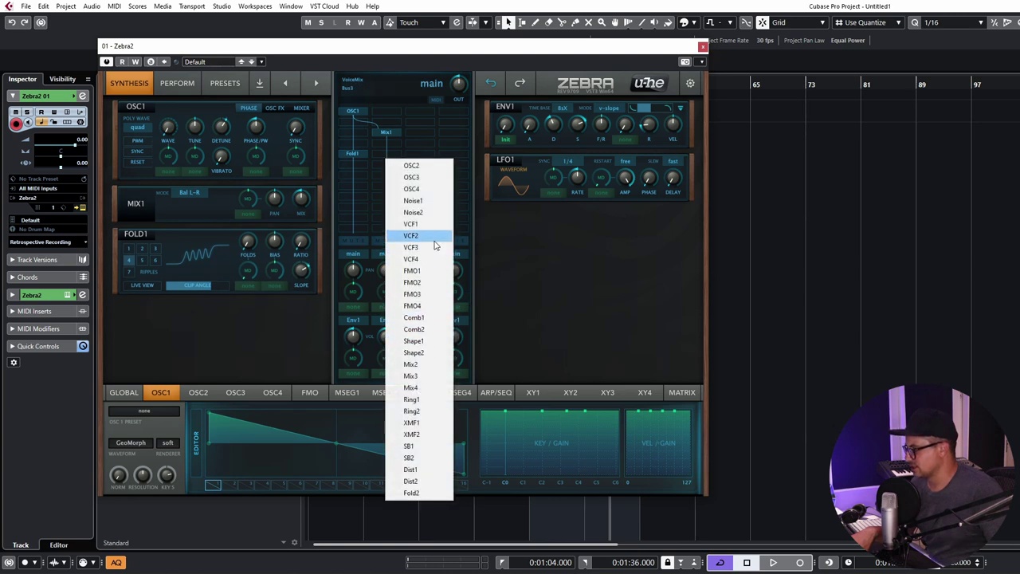
left_click(410, 224)
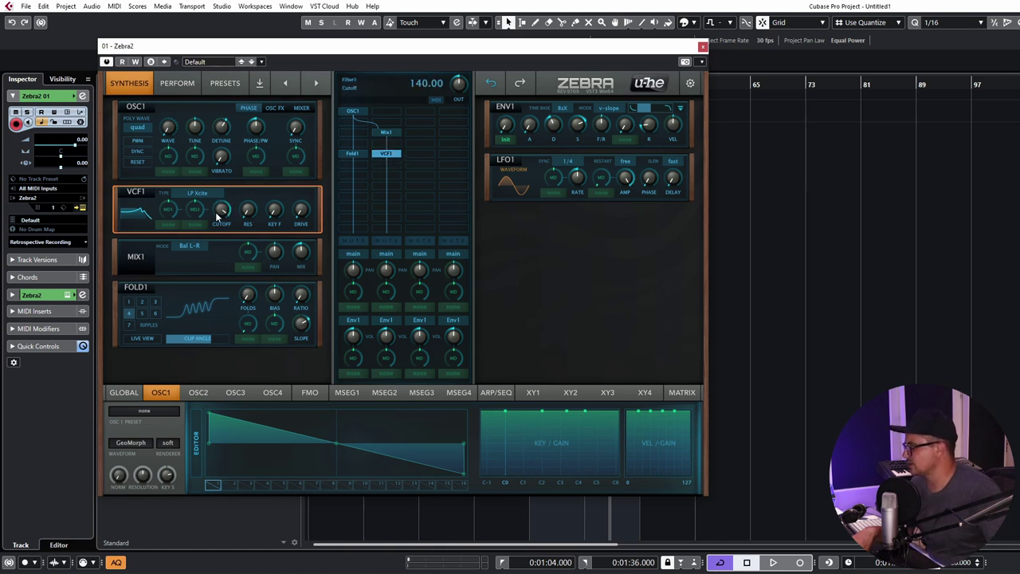
left_click_drag(217, 217, 208, 249)
Raise Fold1's folds amount to 49 and unmute the second column.
left_click_drag(247, 295, 259, 251)
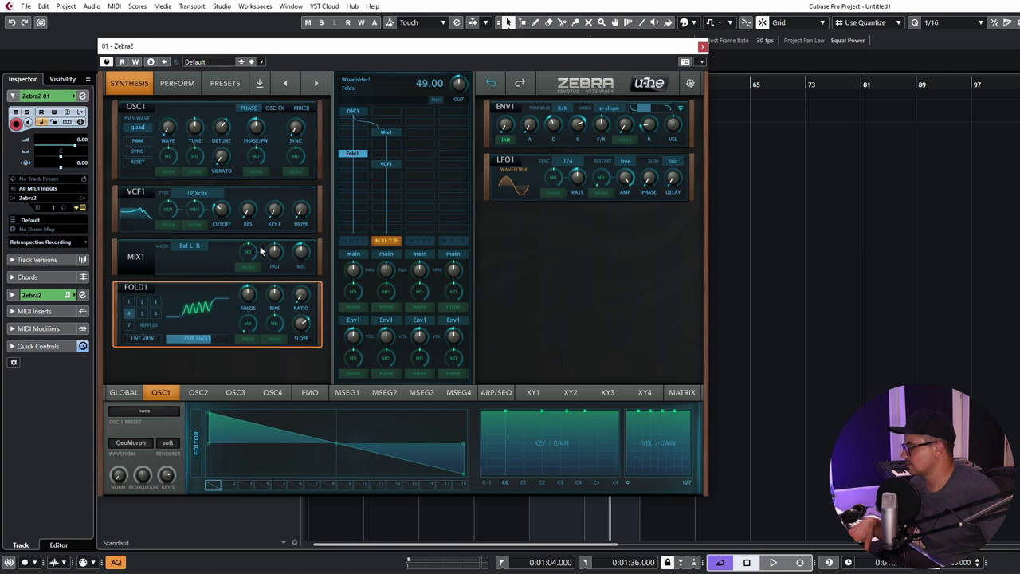
left_click(378, 242)
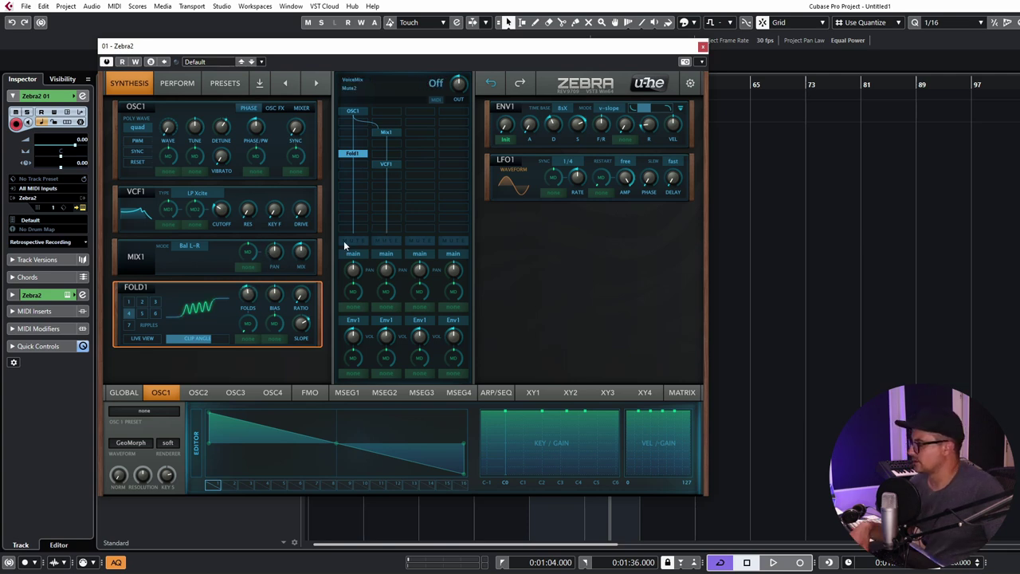
Compare the two columns by muting them in turn, leaving only the first column muted.
left_click(349, 240)
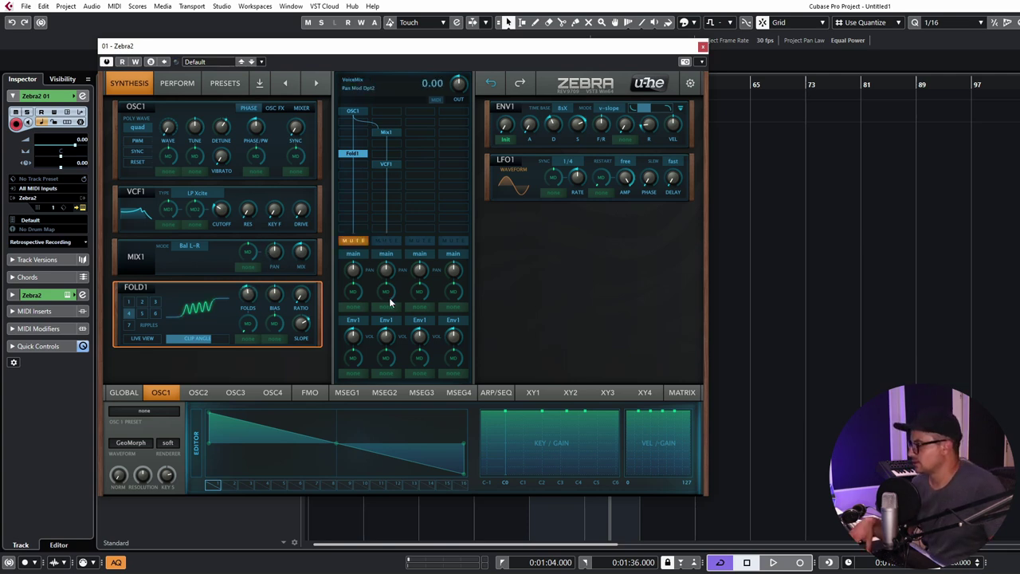
left_click(383, 240)
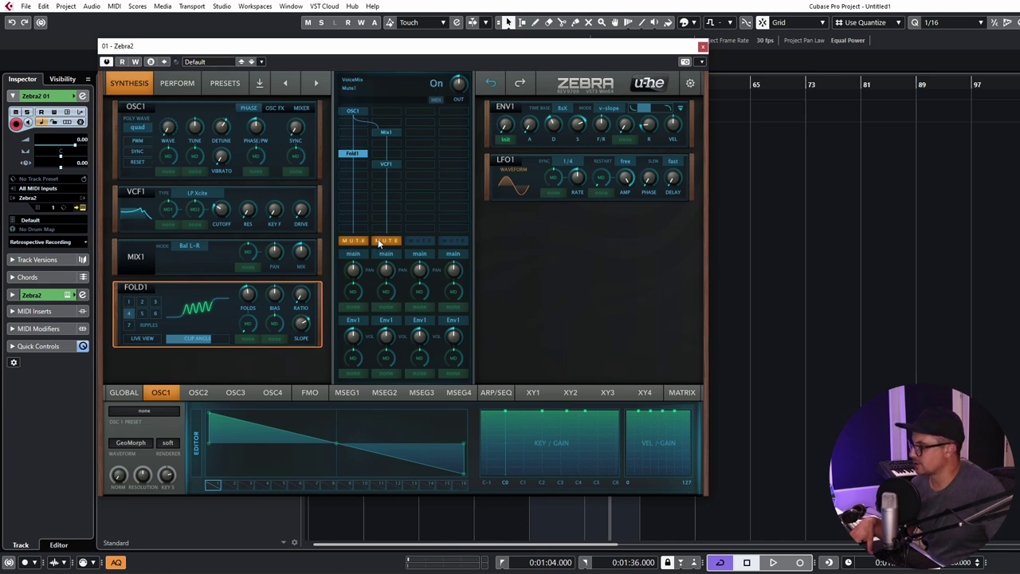
left_click(379, 241)
left_click(353, 241)
left_click(384, 240)
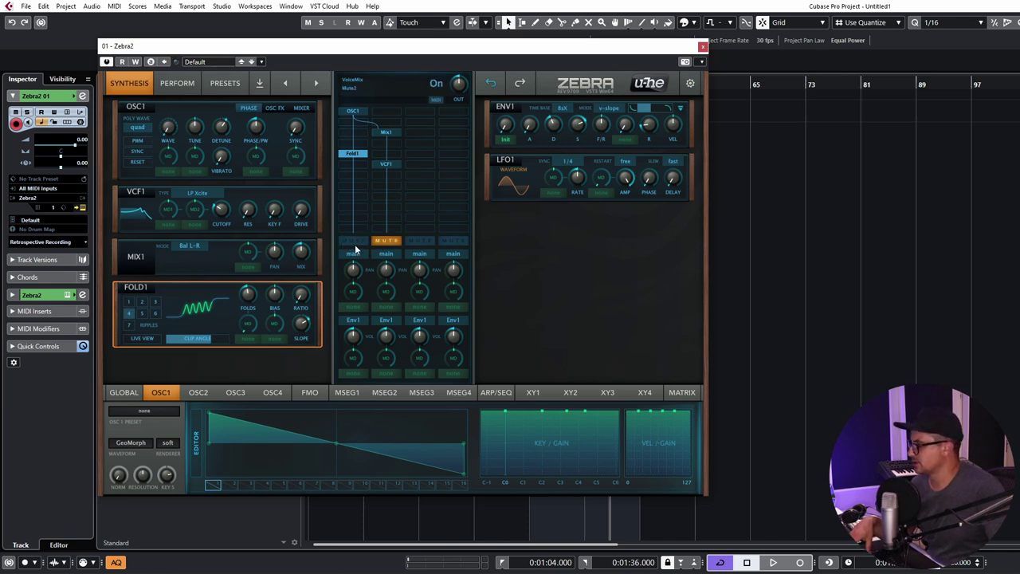
left_click(353, 241)
left_click(384, 241)
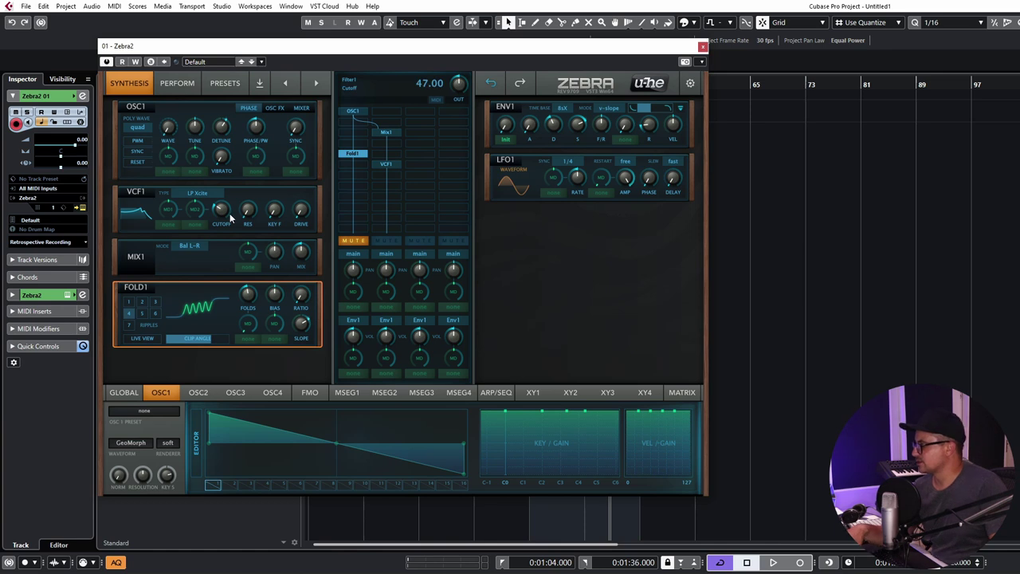
Assign Env2 as VCF1's first modulation source and raise its modulation depth to about 106.
left_click(166, 226)
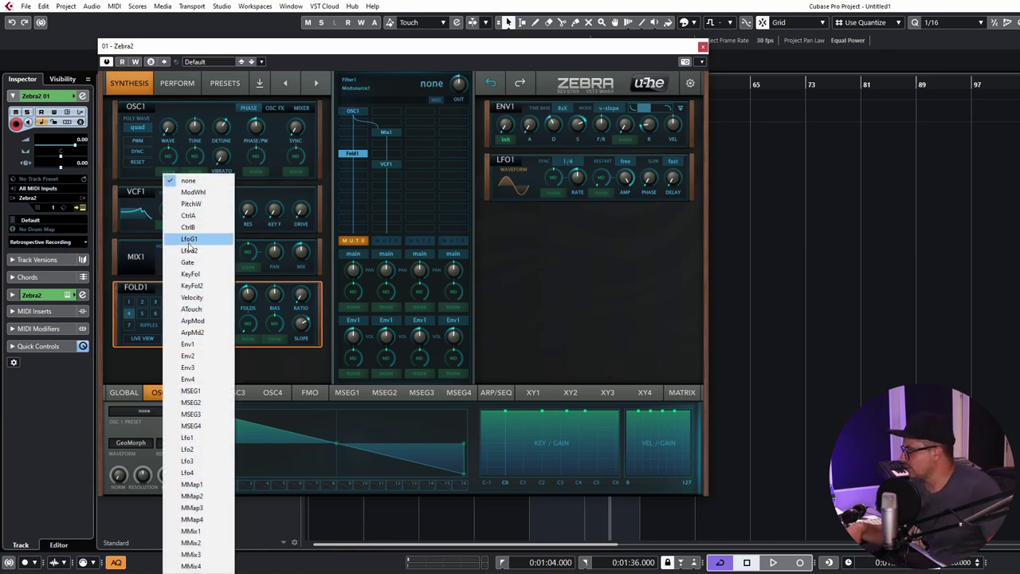
left_click(185, 355)
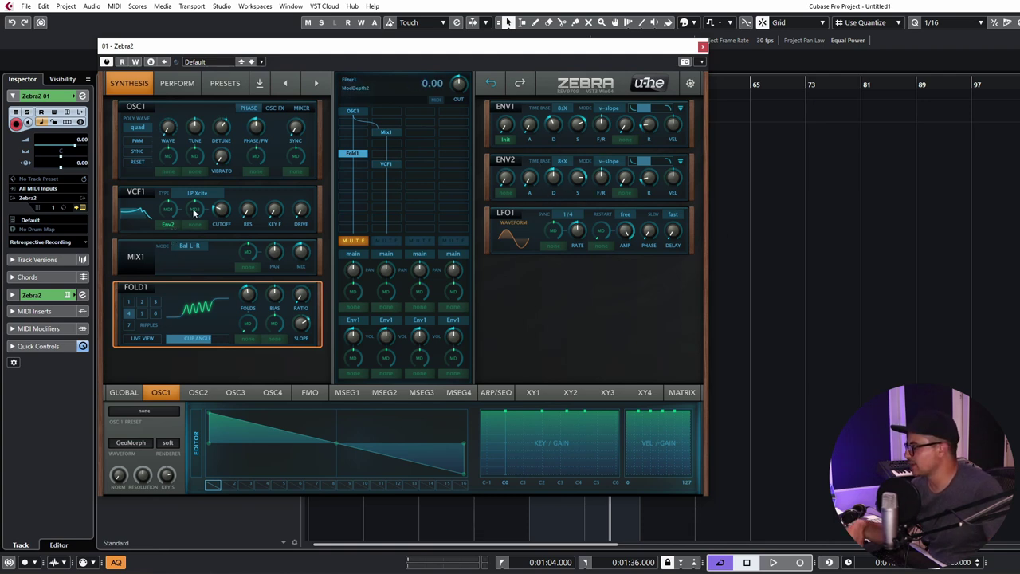
left_click_drag(173, 213, 175, 195)
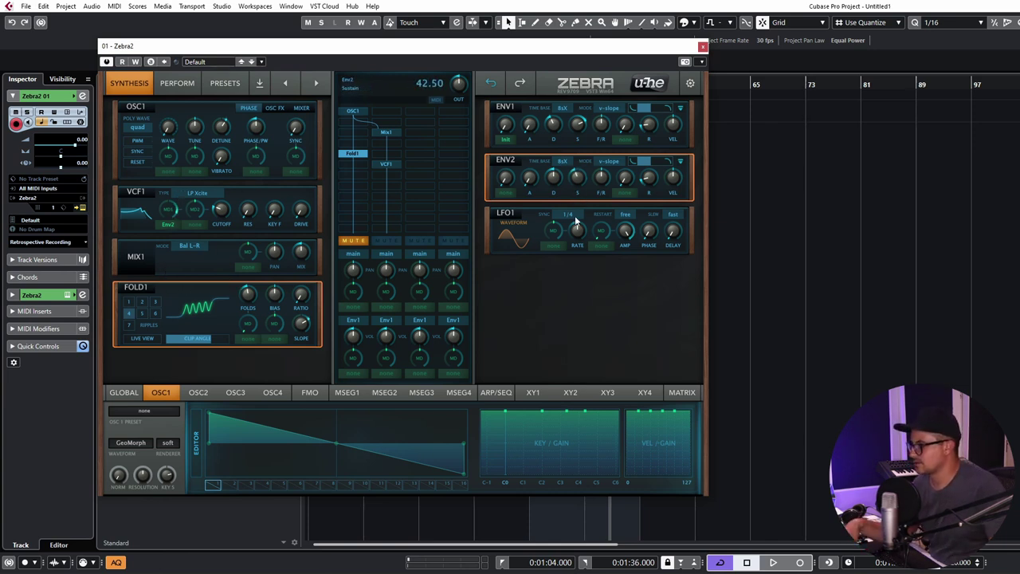
Lower ENV2's sustain and decay, and bring VCF1's cutoff further down.
left_click_drag(575, 215, 573, 219)
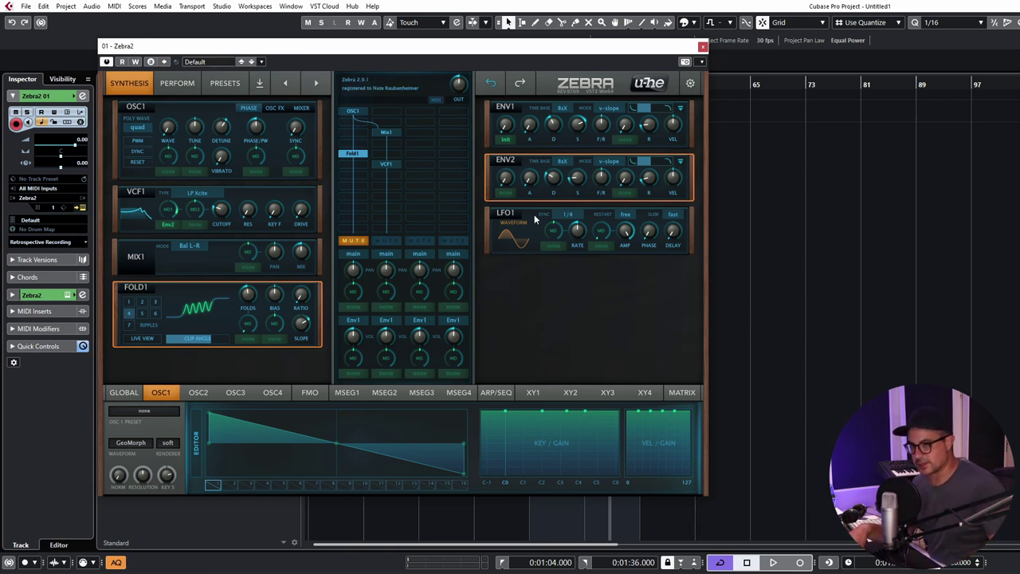
mouse_move(565, 191)
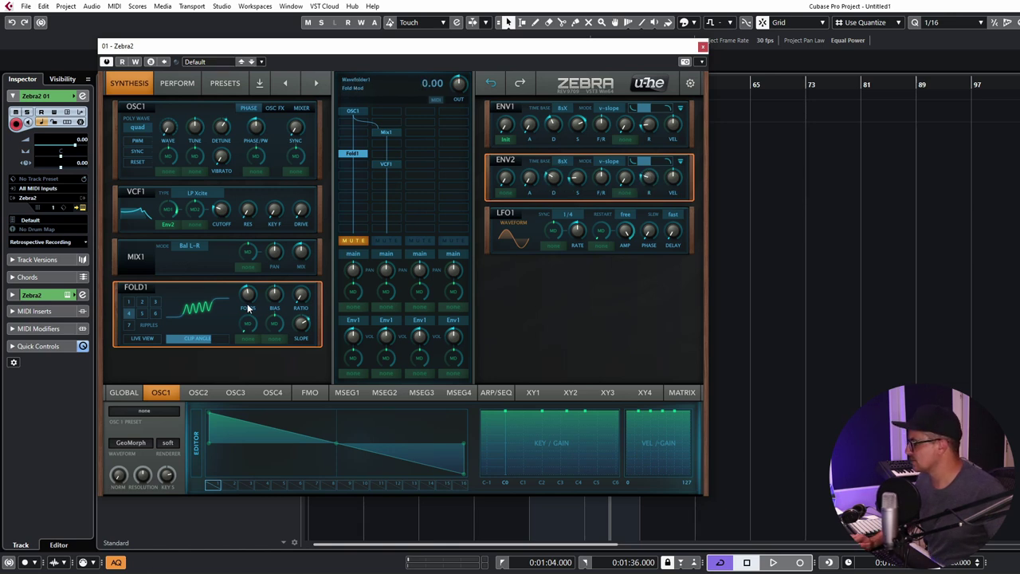
mouse_move(226, 221)
scroll(225, 231, "down", 3)
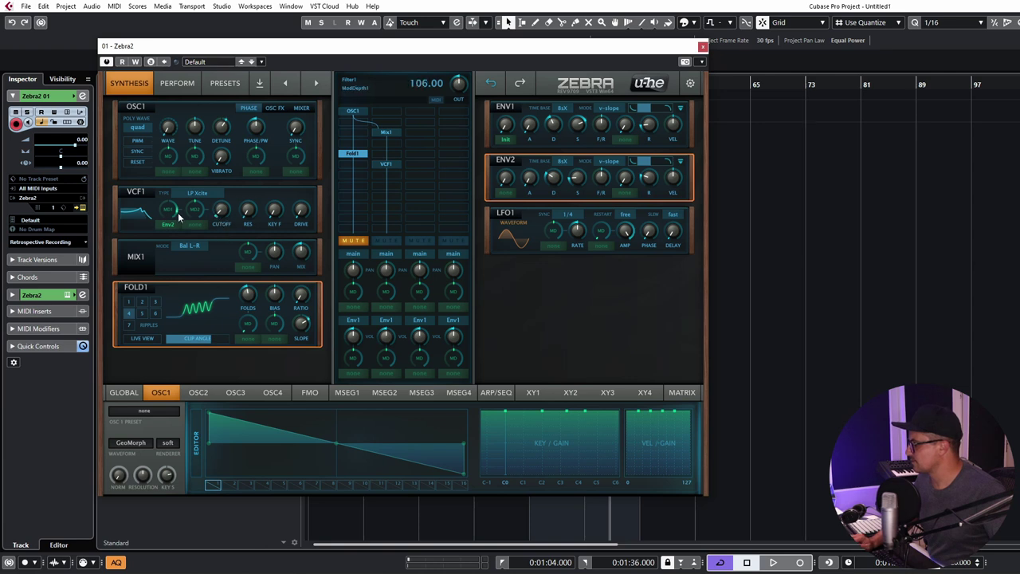
mouse_move(226, 211)
left_mouse_down()
mouse_move(226, 227)
mouse_move(227, 187)
mouse_move(228, 211)
left_mouse_up()
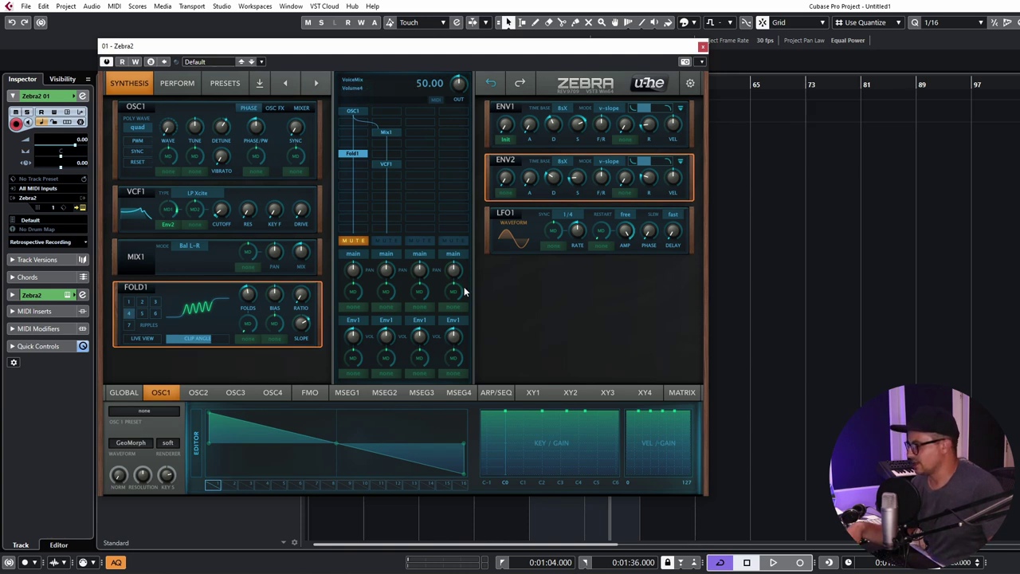
Assign MMap1 as VCF1's second modulation source and review Mod Mapper 1's modulator and mode options.
left_click(194, 225)
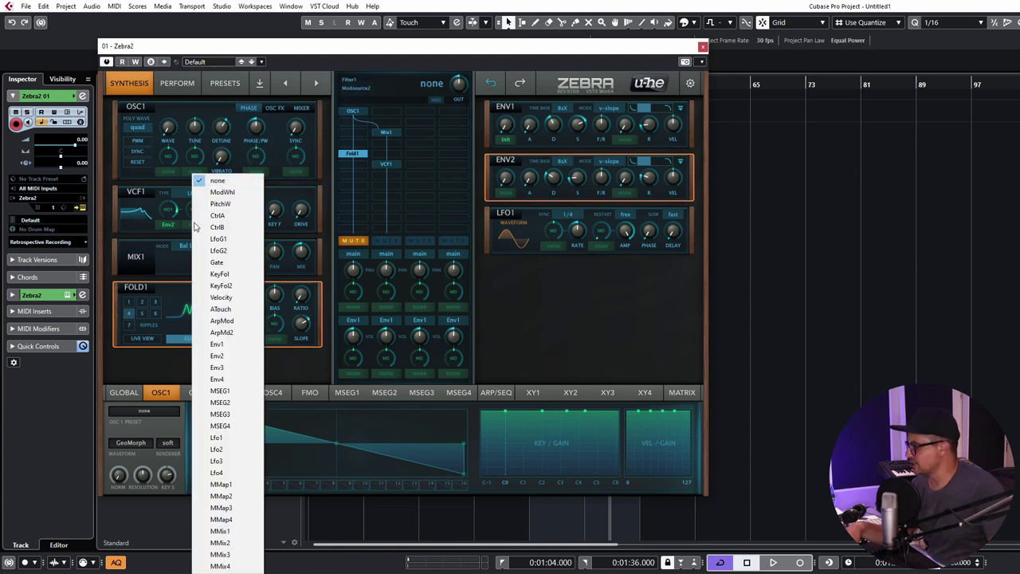
left_click(222, 485)
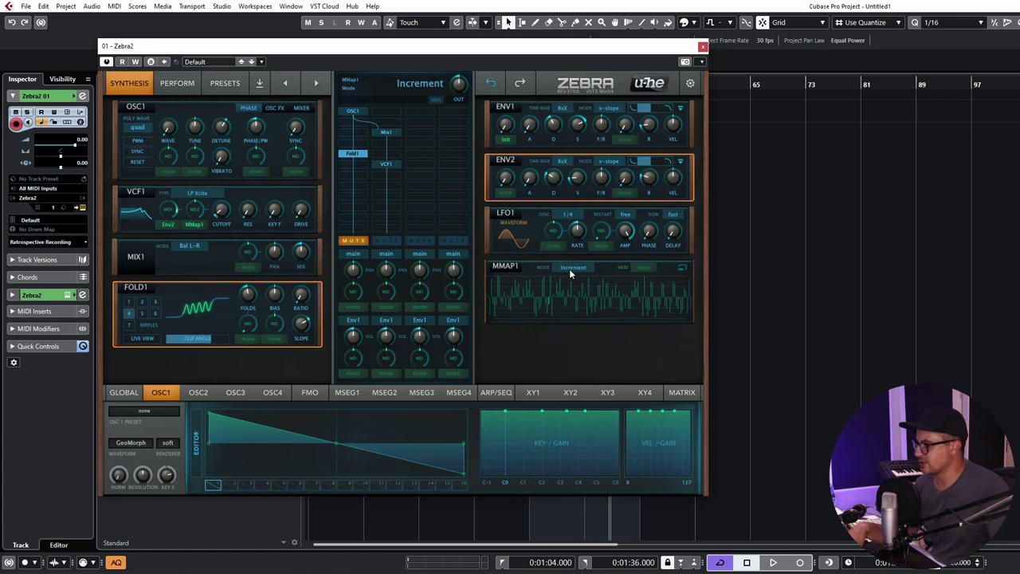
left_click(645, 268)
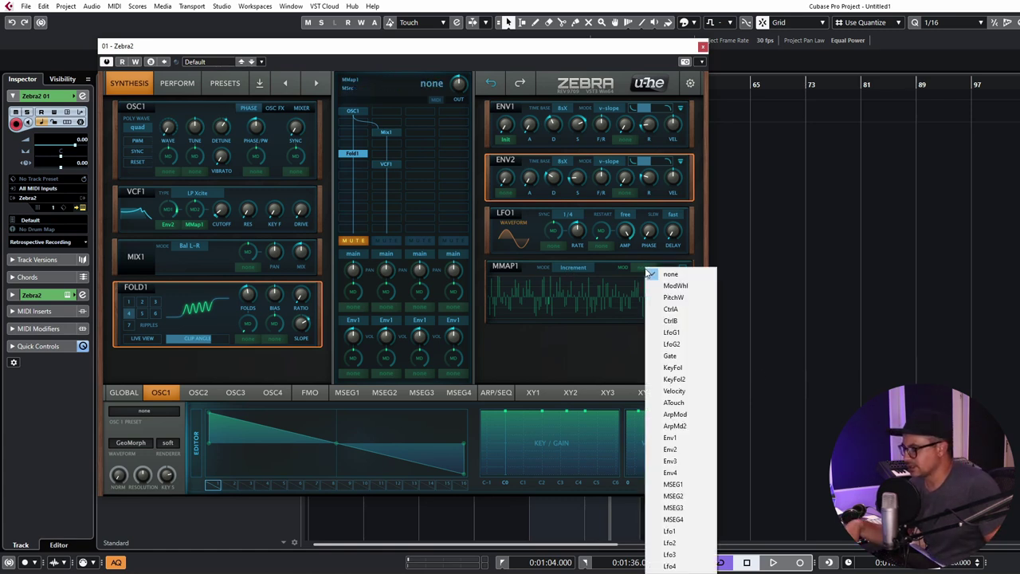
left_click(578, 289)
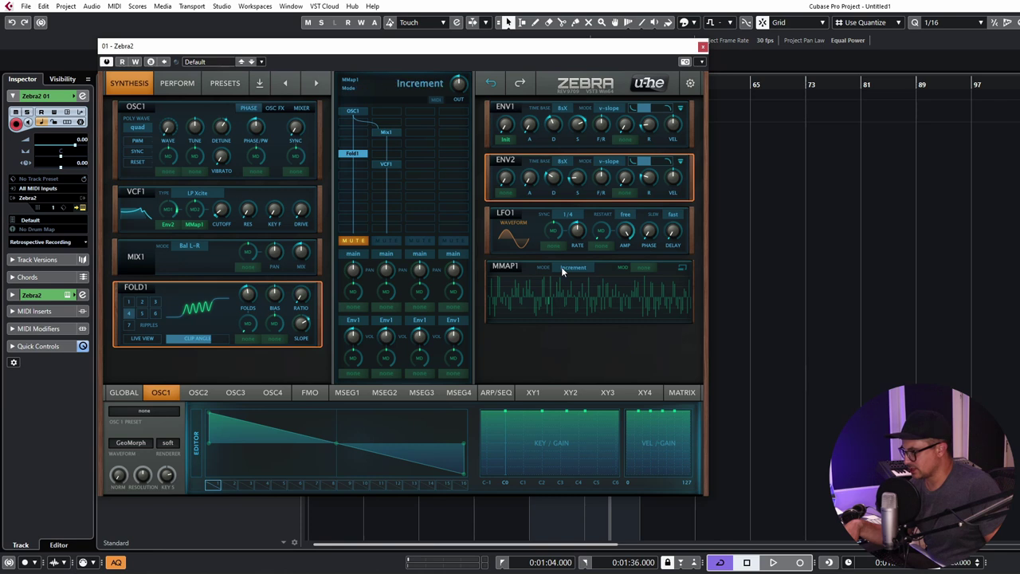
left_click(572, 268)
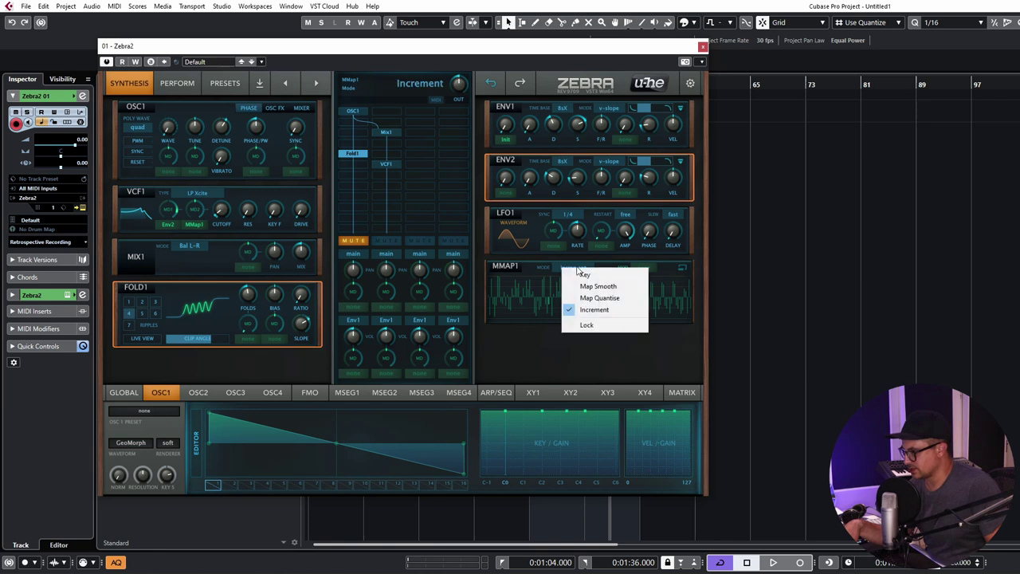
left_click(662, 266)
Make Mod Mapper 1's step values unipolar in its enlarged editor and return to the synthesis view.
left_click(677, 279)
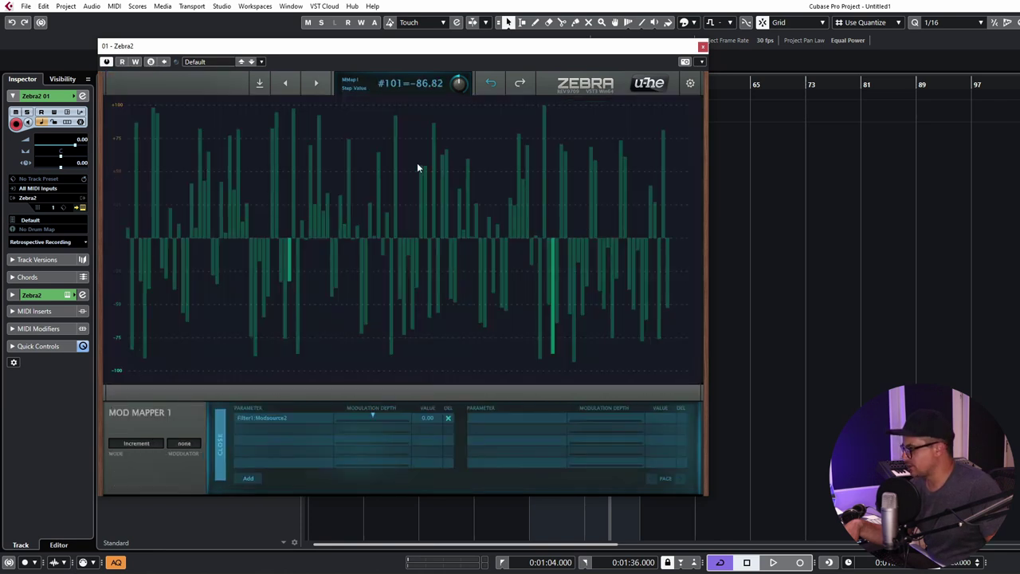
right_click(369, 231)
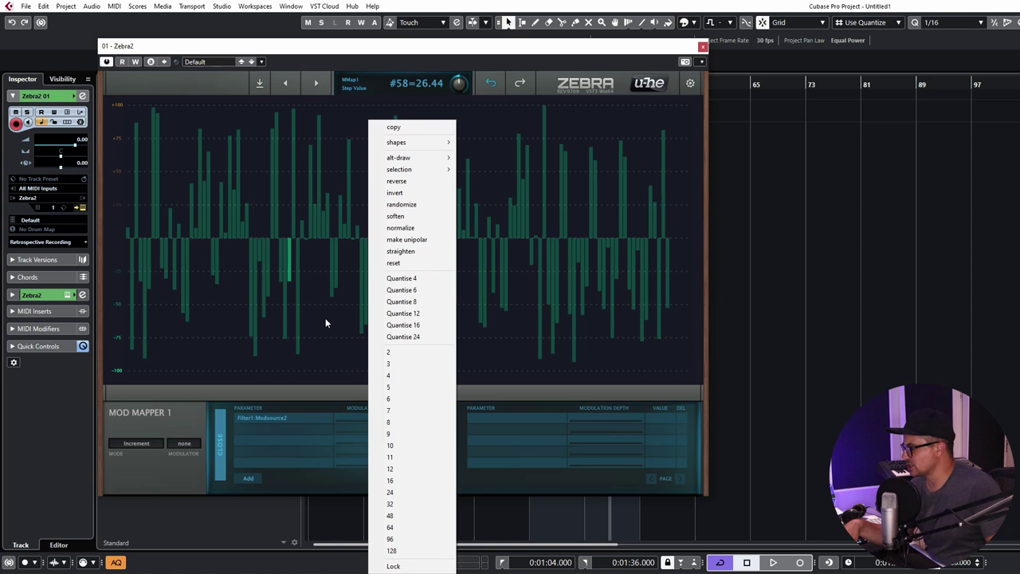
left_click(406, 240)
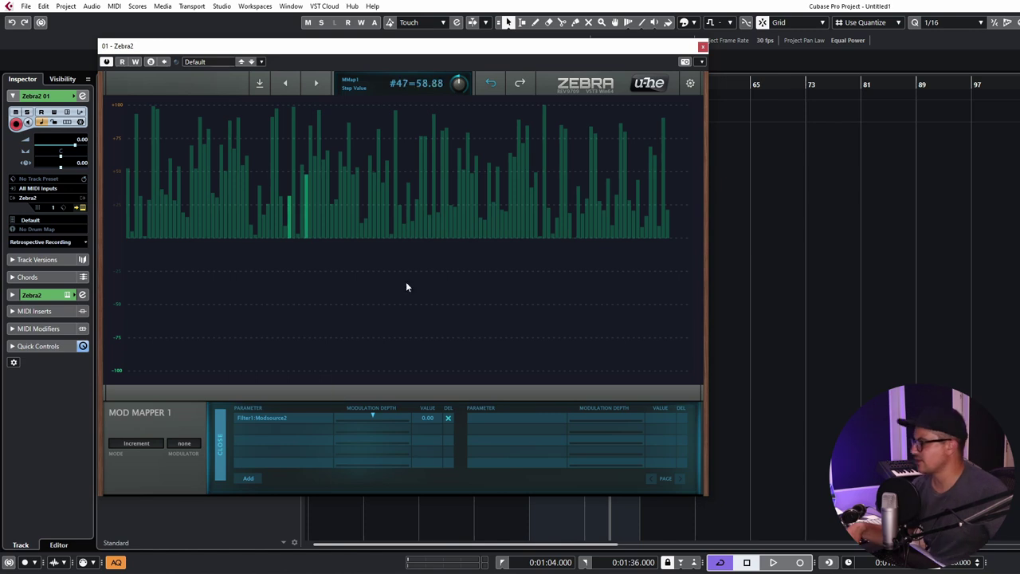
left_click(220, 444)
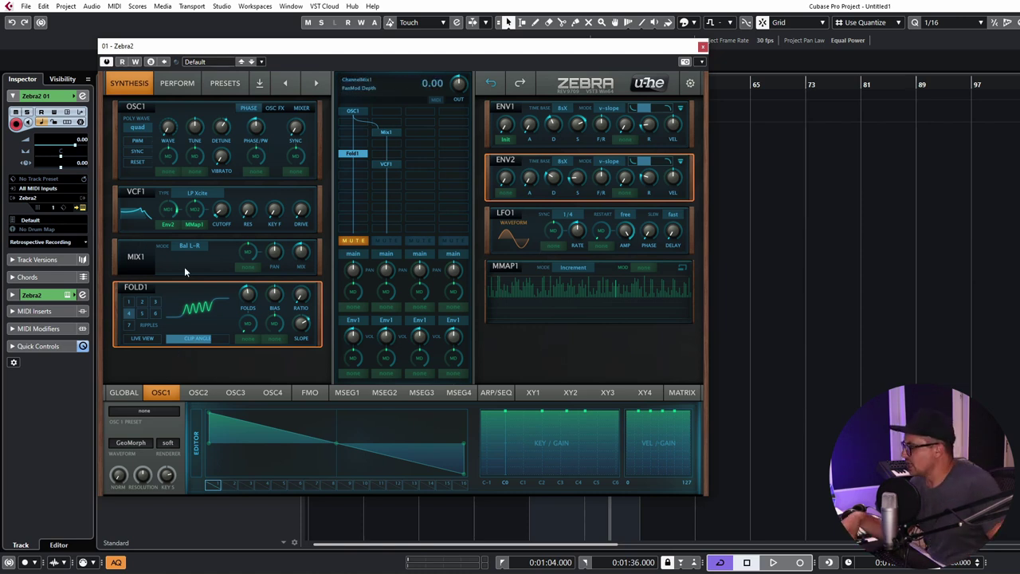
Set the depth of VCF1's MMap1 modulation to 60 and raise the filter's drive.
left_click_drag(201, 212, 204, 204)
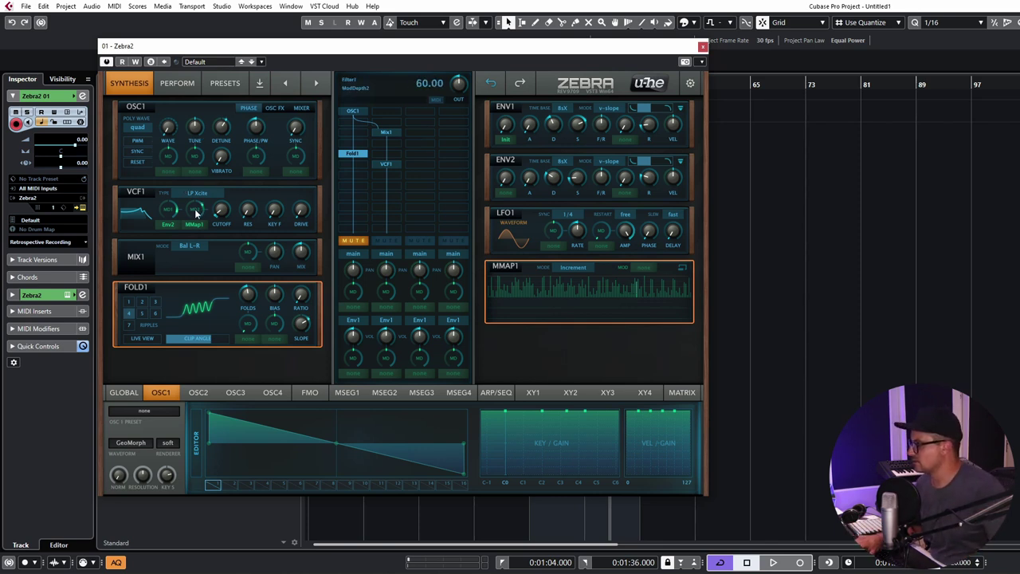
left_click_drag(299, 211, 310, 187)
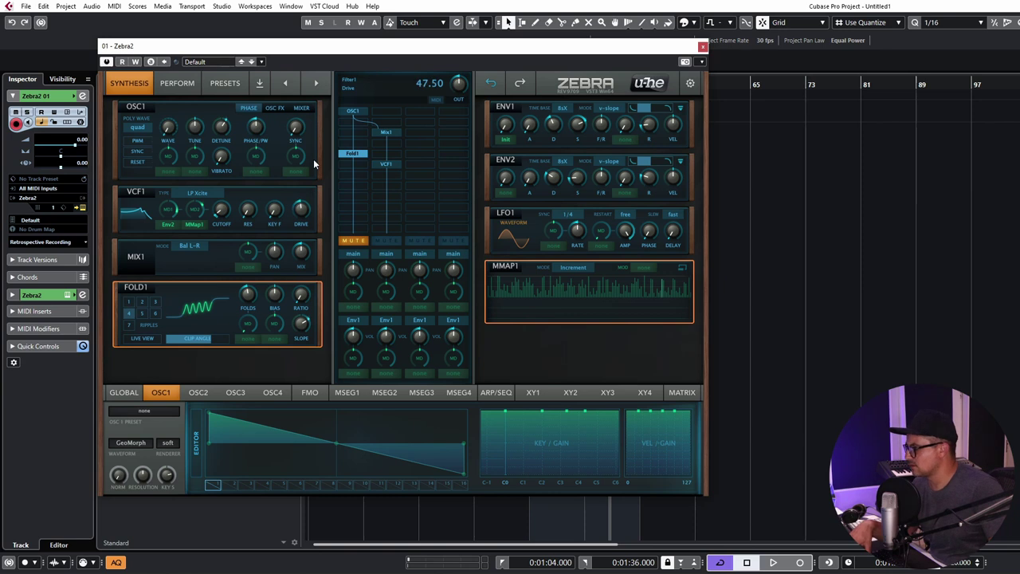
left_click_drag(305, 227, 308, 213)
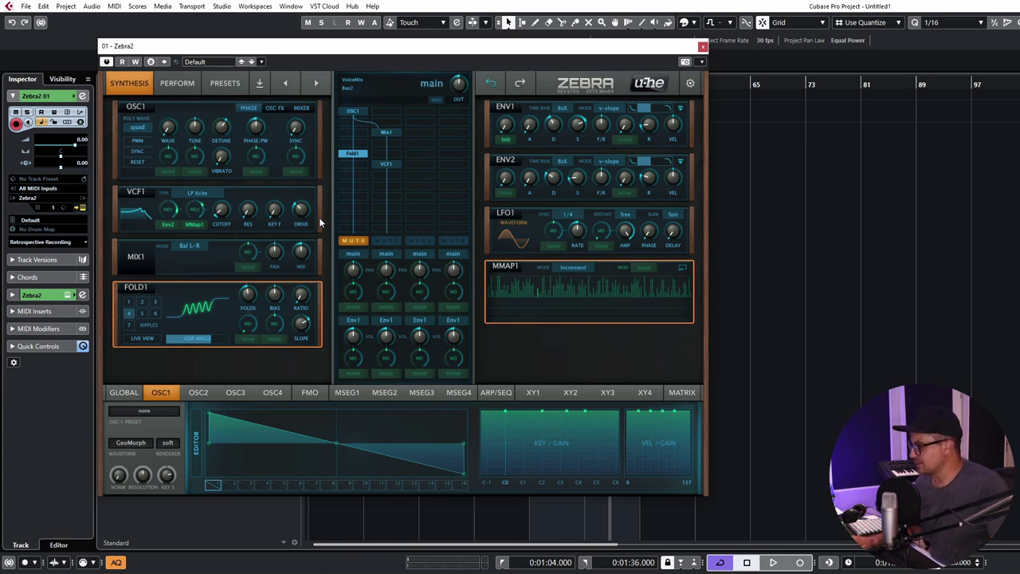
Unmute the first column and rebalance the mix by lowering its volume and raising the second column's volume.
left_click(355, 240)
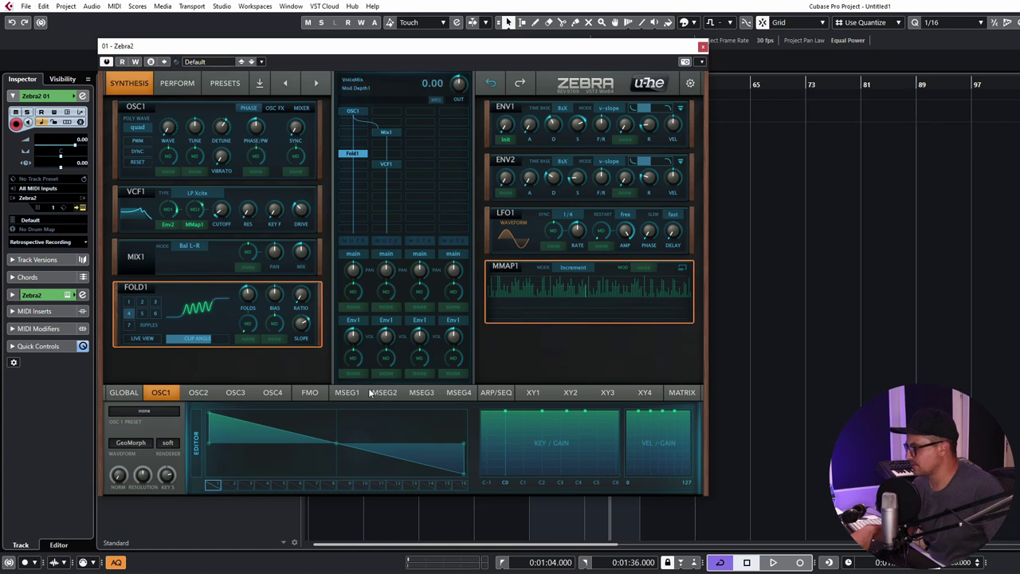
left_click_drag(388, 350, 389, 337)
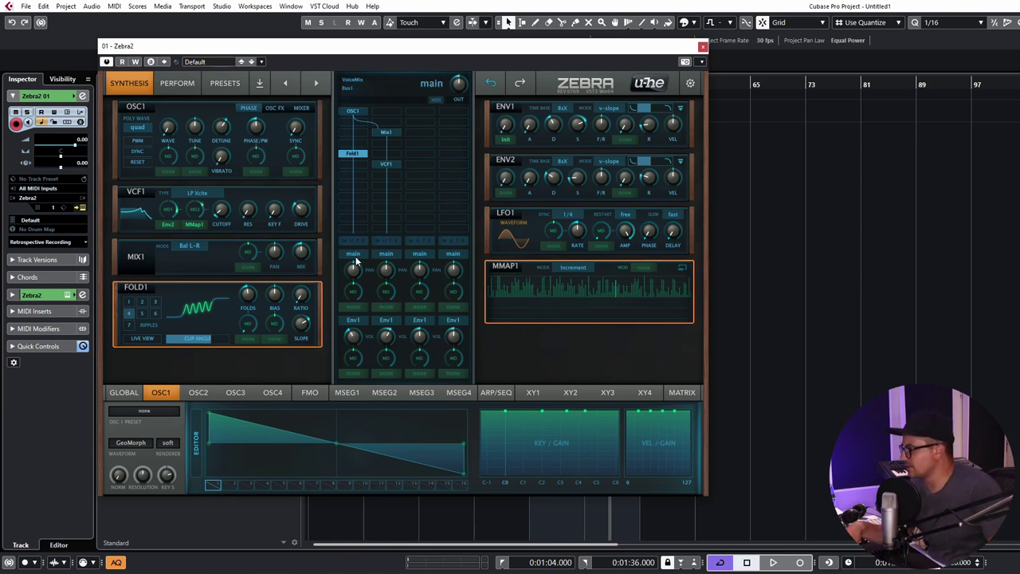
Assign MMap2 as the first column's pan modulation source and open Mod Mapper 2's enlarged editor.
left_click(356, 297)
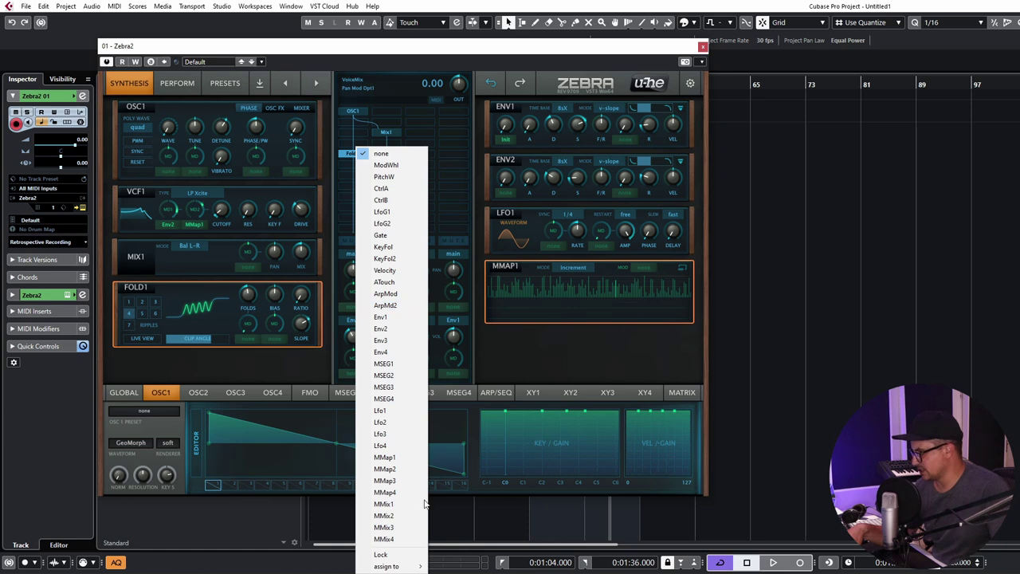
left_click(401, 470)
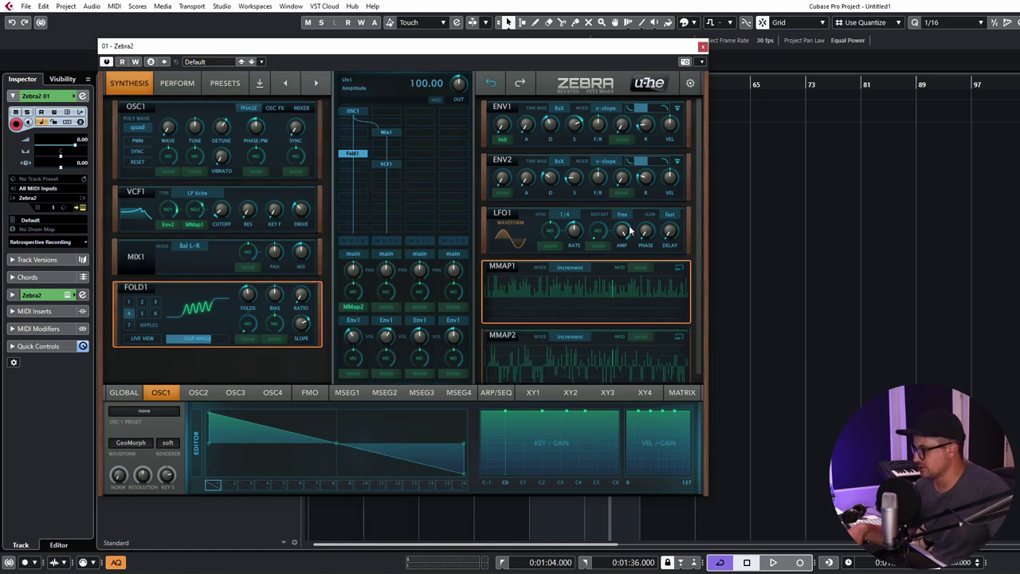
scroll(624, 319, "down", 1)
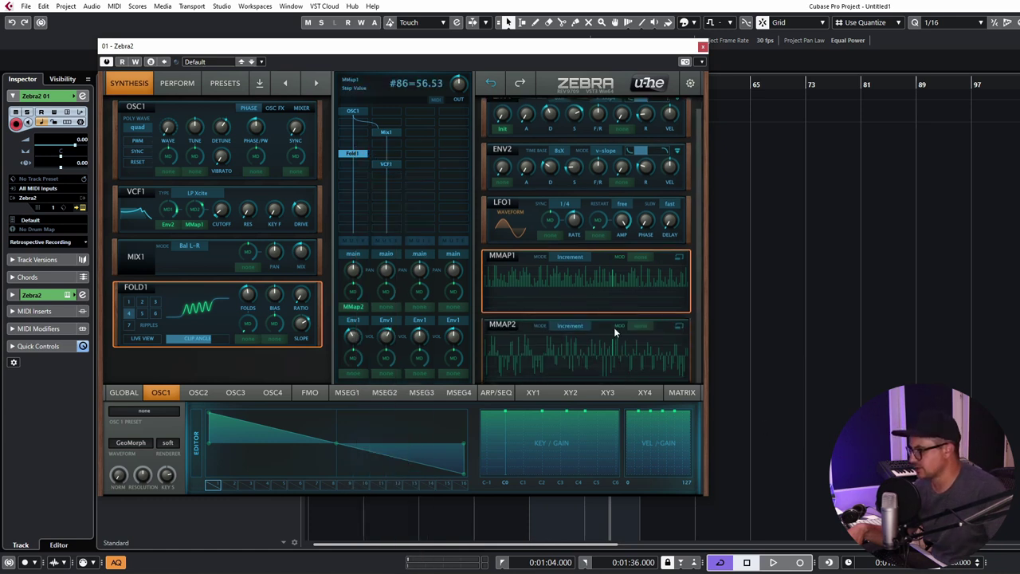
left_click(679, 325)
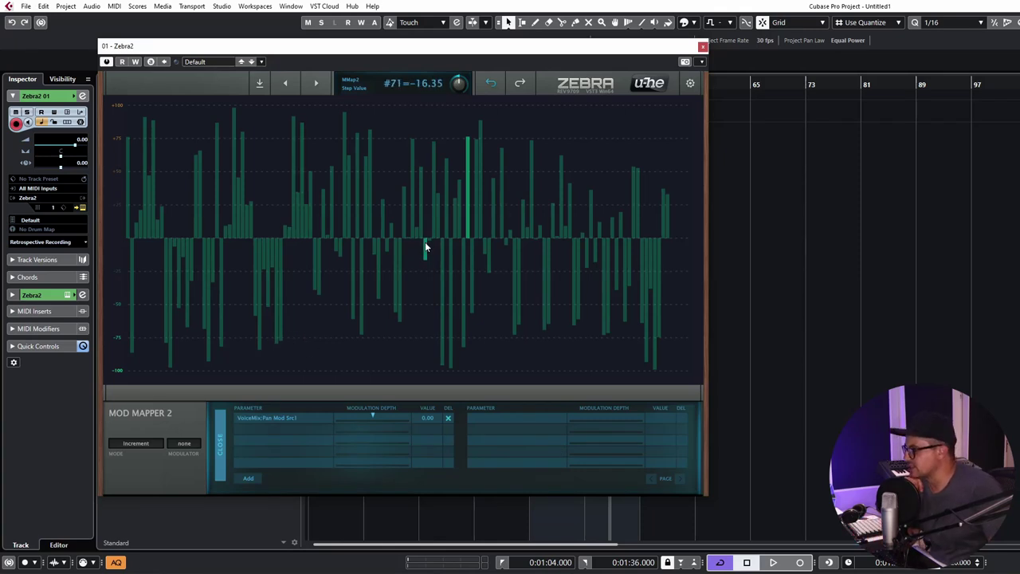
Reduce Mod Mapper 2 to two steps at +100 and -100, and raise the first column's pan modulation depth.
right_click(337, 326)
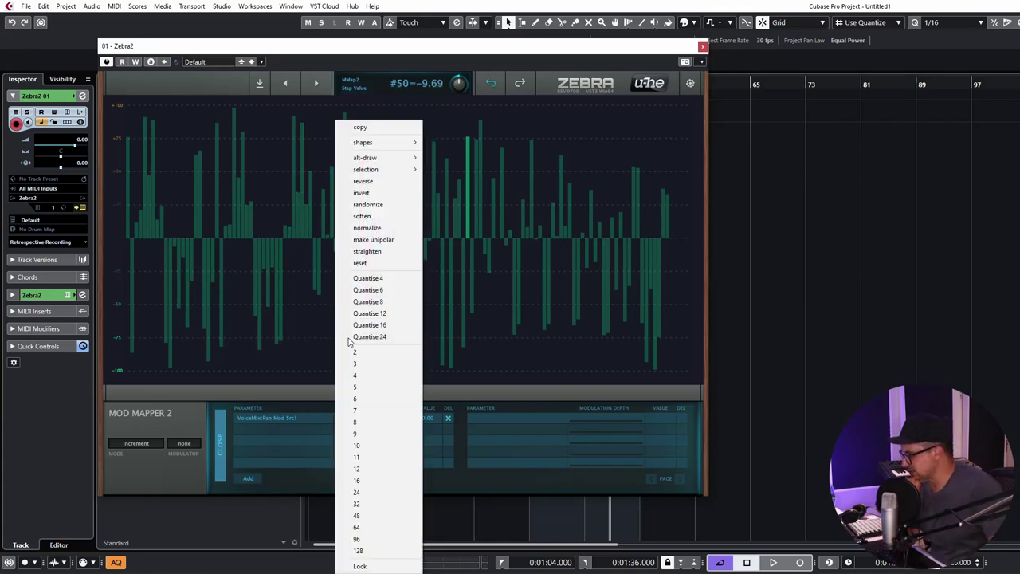
left_click(219, 321)
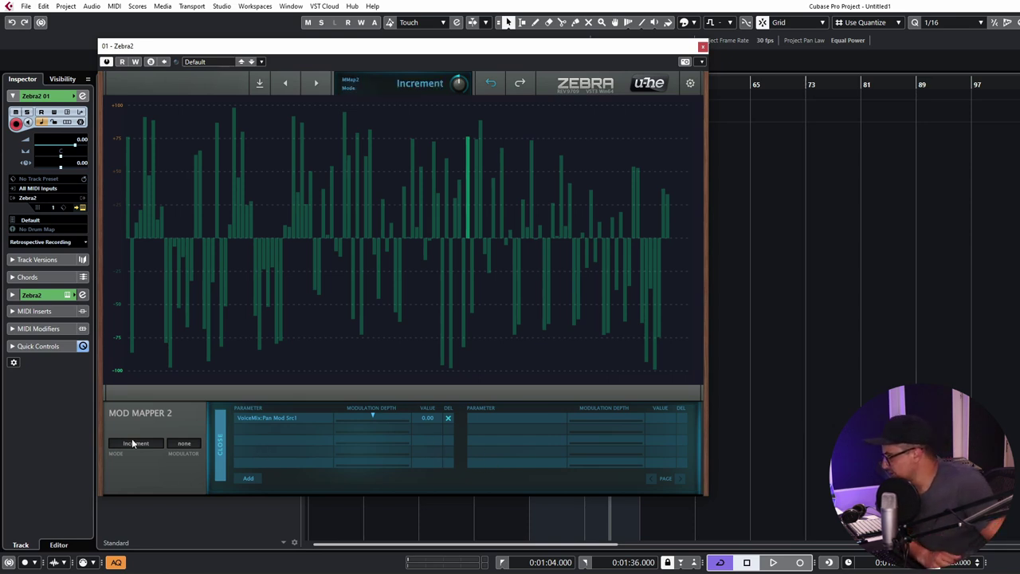
right_click(417, 184)
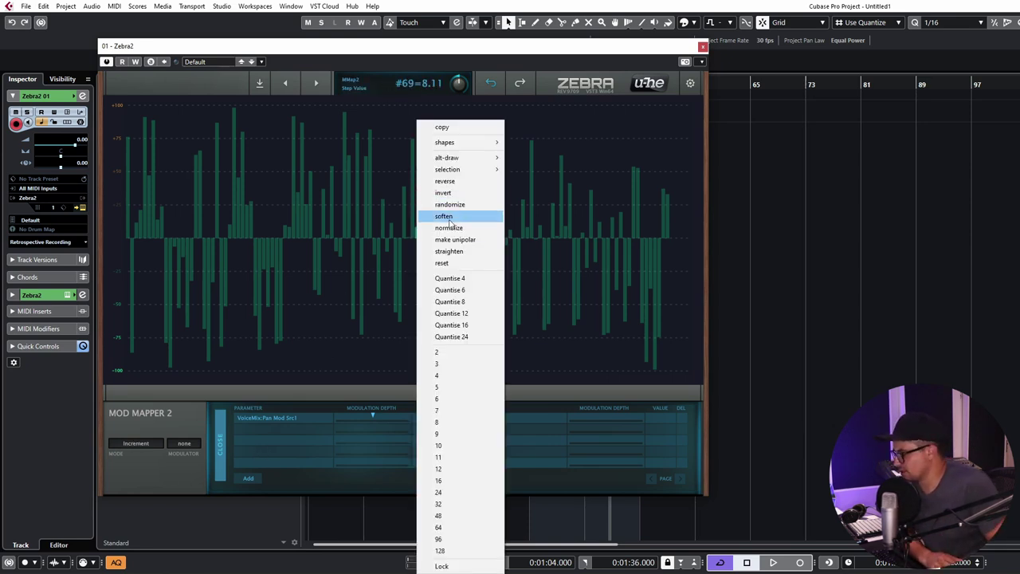
left_click(455, 353)
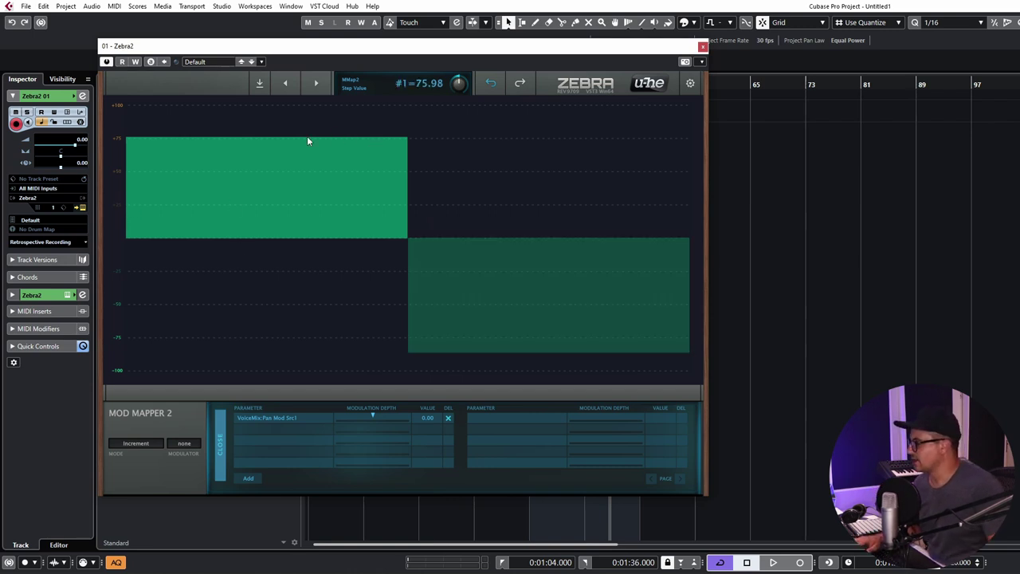
mouse_move(307, 142)
left_mouse_down()
mouse_move(305, 49)
mouse_move(572, 275)
mouse_move(505, 421)
left_mouse_up()
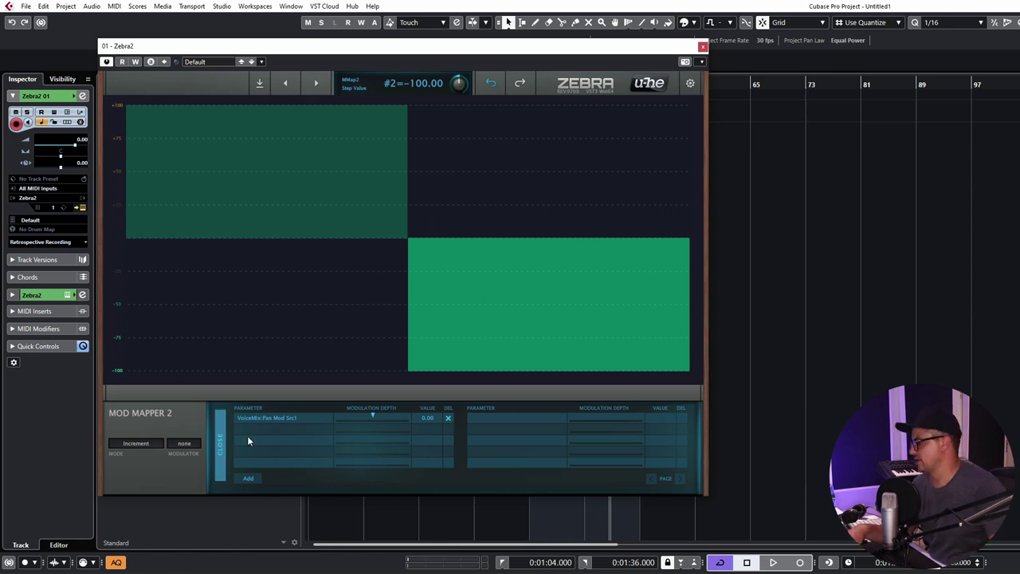
left_click(221, 462)
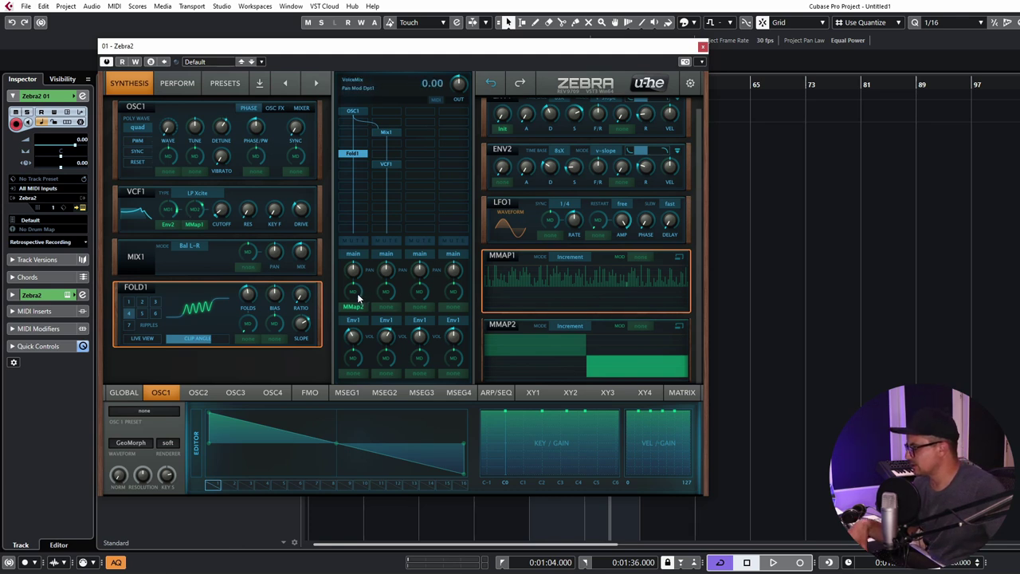
left_click_drag(361, 297, 365, 270)
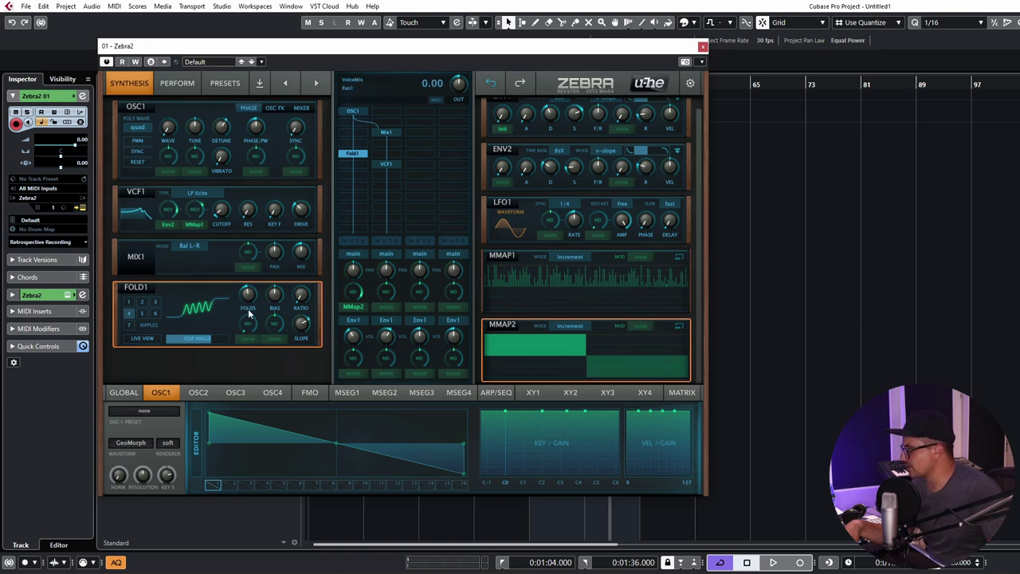
Assign MMap3 as the modulation source for Fold1's folds and adjust its modulation depth, folds and ratio.
left_click(242, 341)
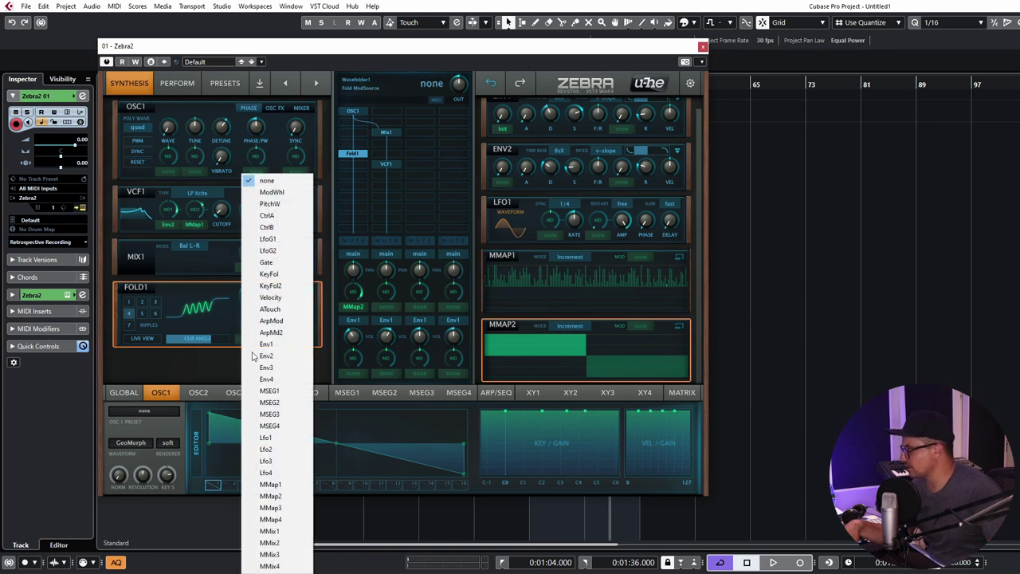
left_click(283, 509)
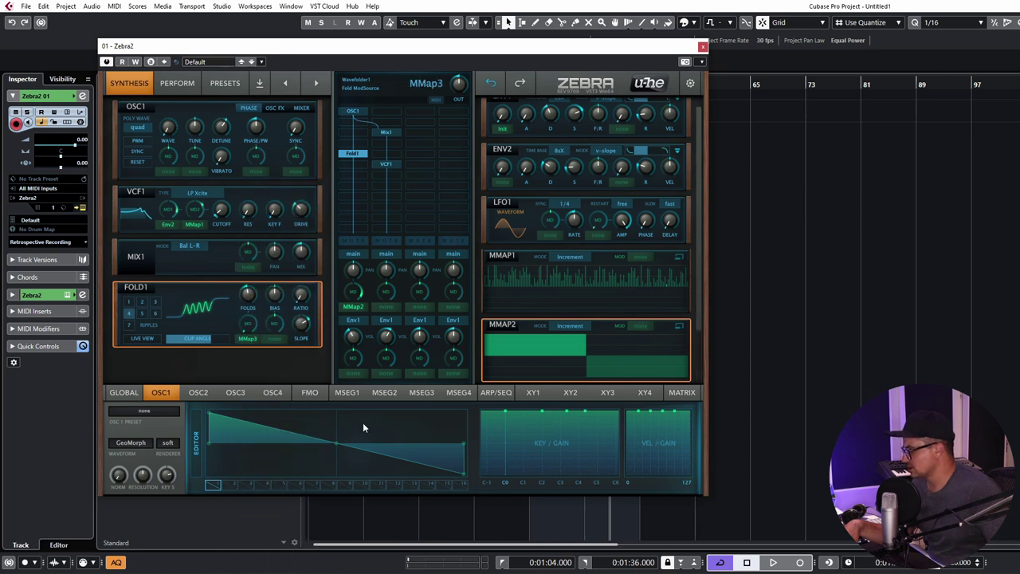
left_click_drag(704, 309, 701, 411)
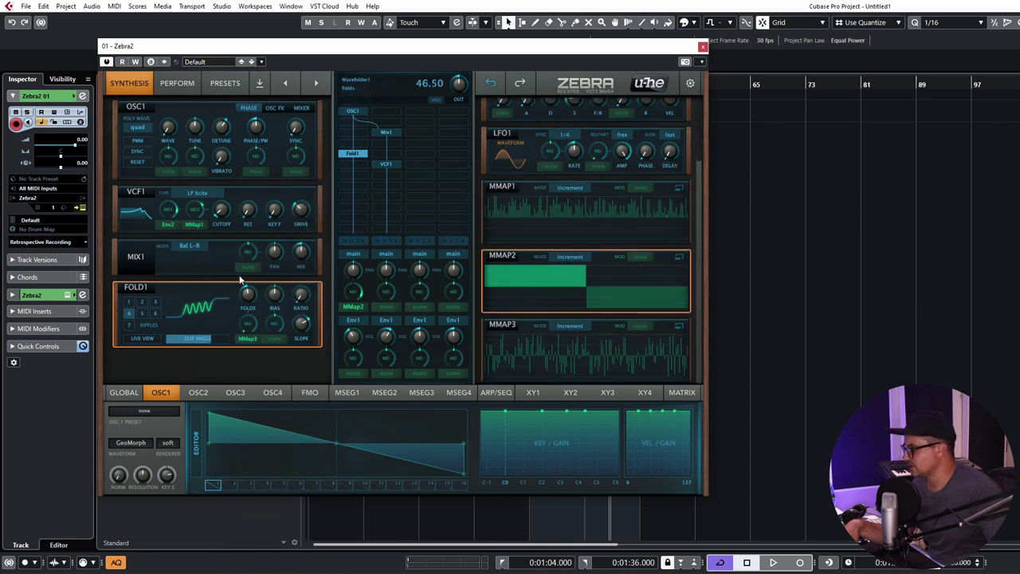
left_click_drag(251, 325, 268, 292)
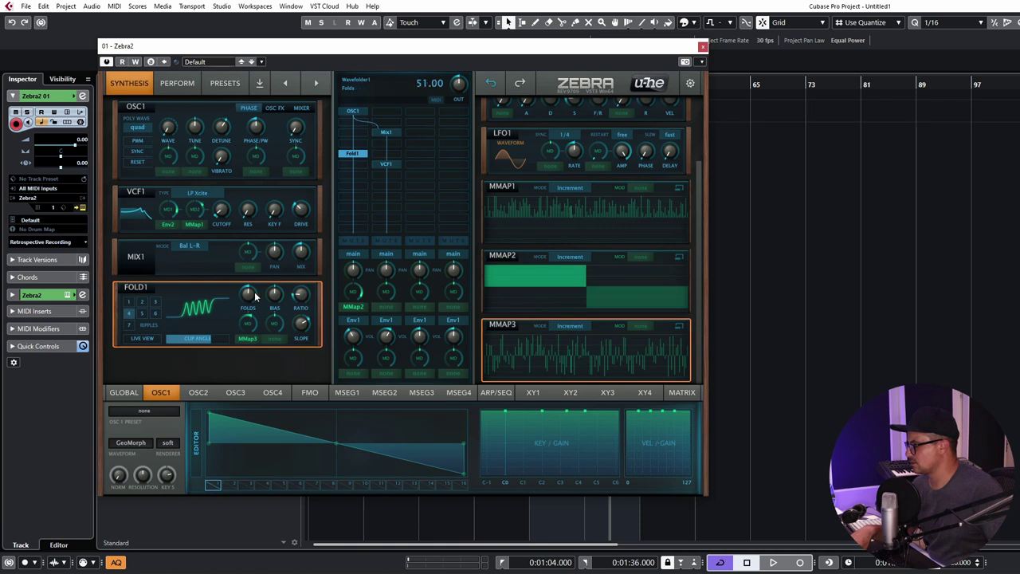
scroll(255, 297, "up", 3)
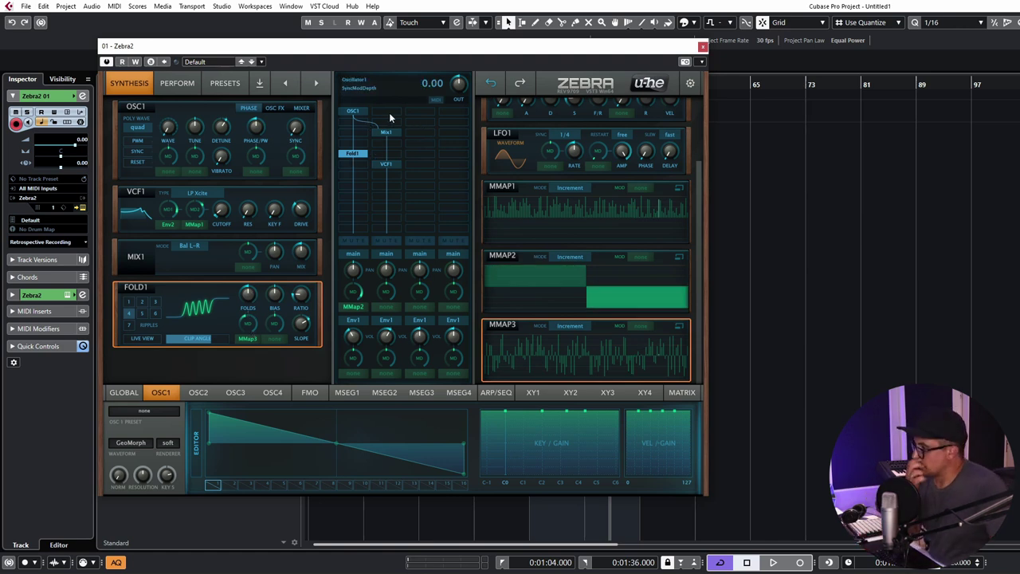
Add OSC2 at the top of the second column and tune it to 12.00.
left_click(388, 116)
left_click(403, 121)
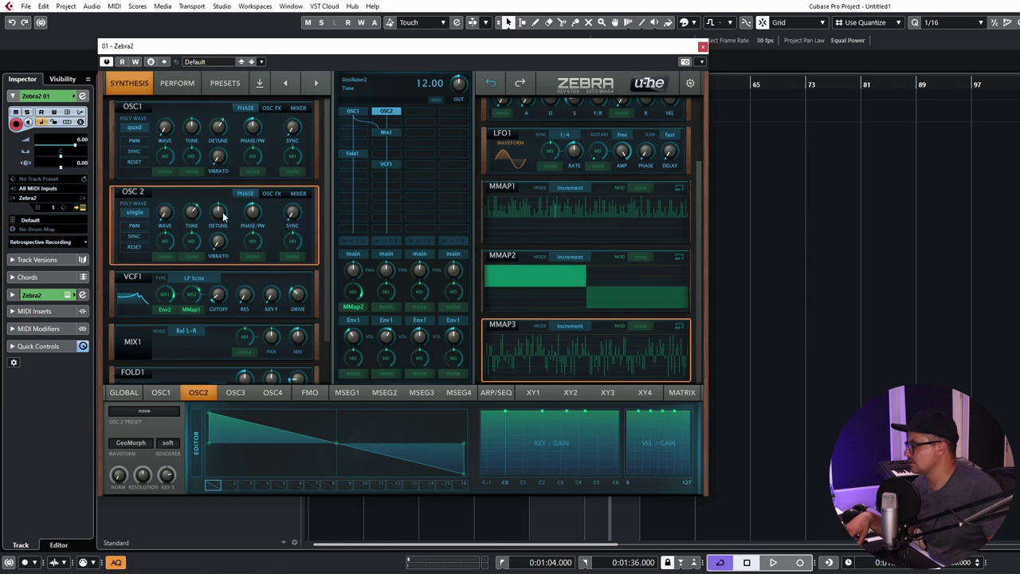
Raise OSC2's volume in its mixer settings and lower the first column's volume.
left_click(298, 194)
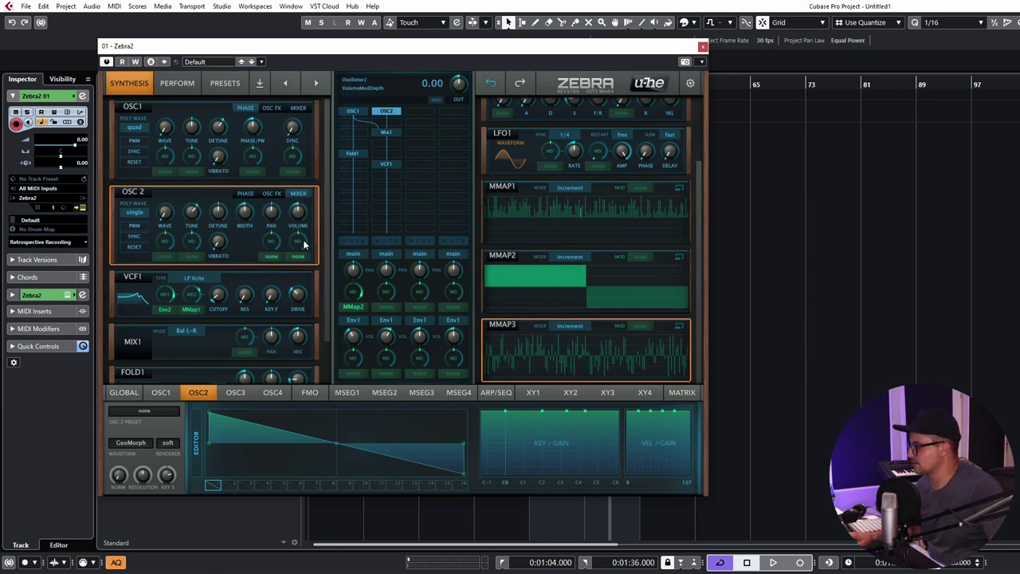
left_click(297, 256)
left_click(293, 220)
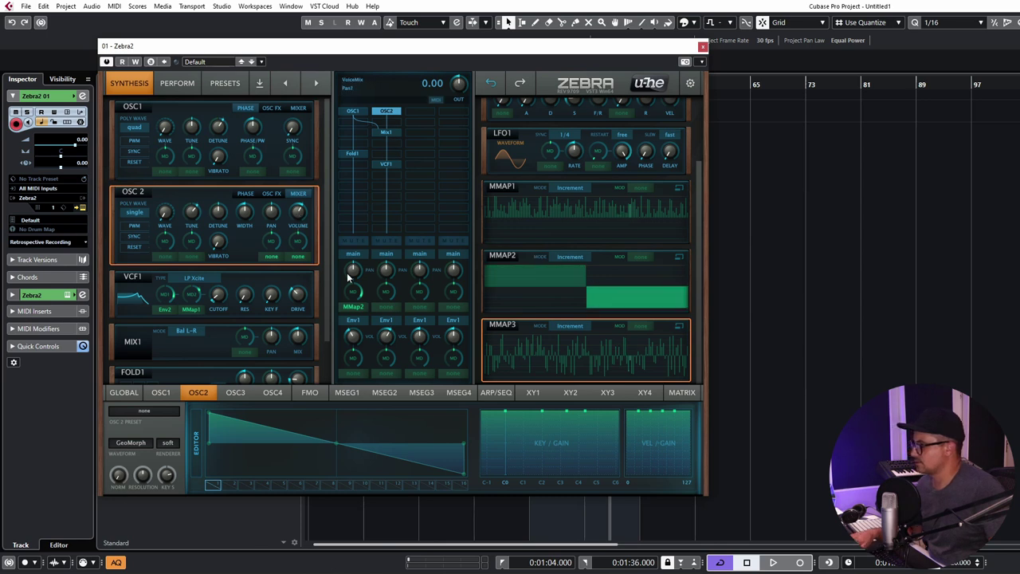
left_click_drag(351, 279, 354, 283)
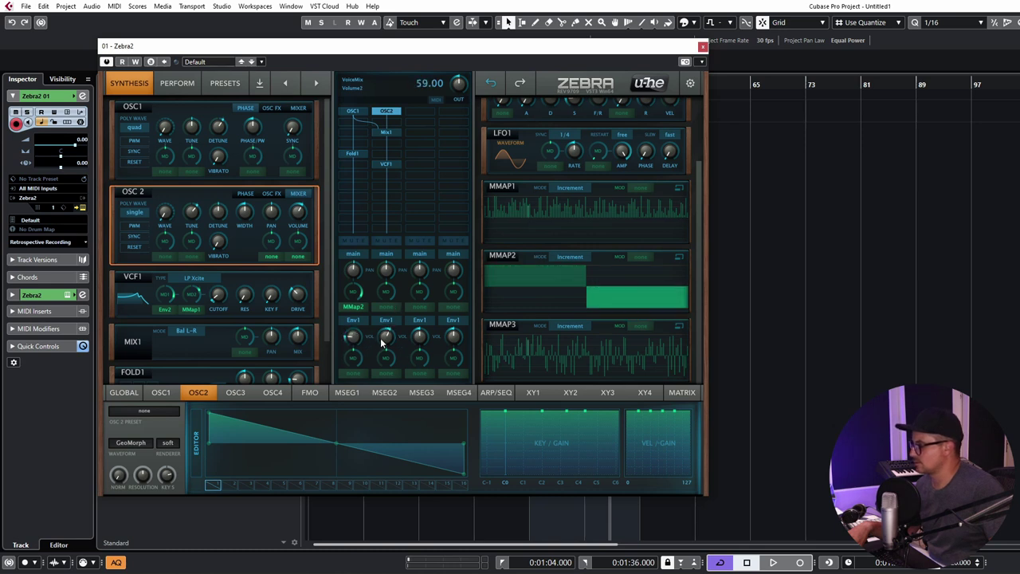
left_click_drag(358, 335, 354, 344)
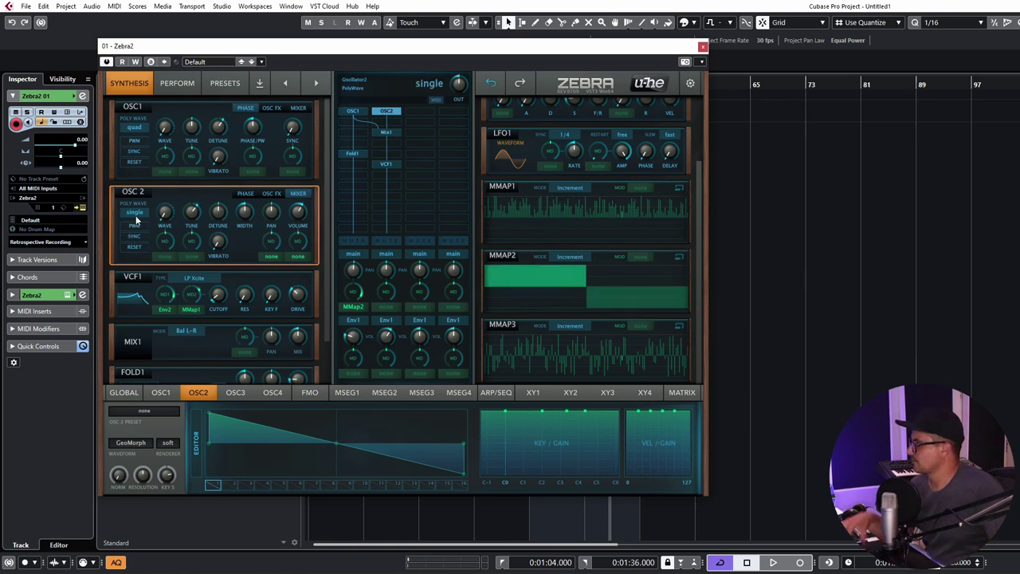
Enable PWM on OSC2 and mute the first column.
left_click(134, 225)
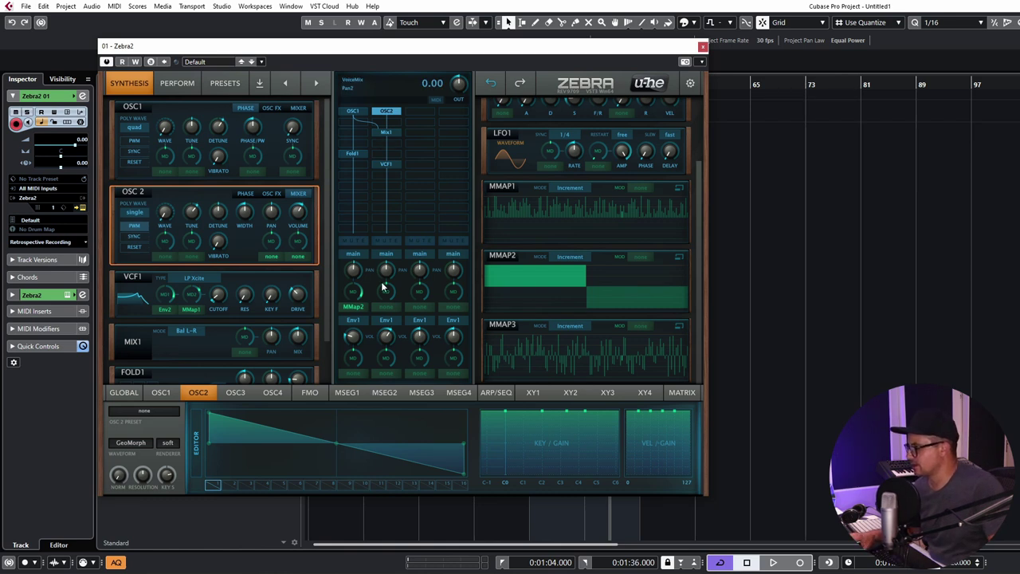
left_click(356, 241)
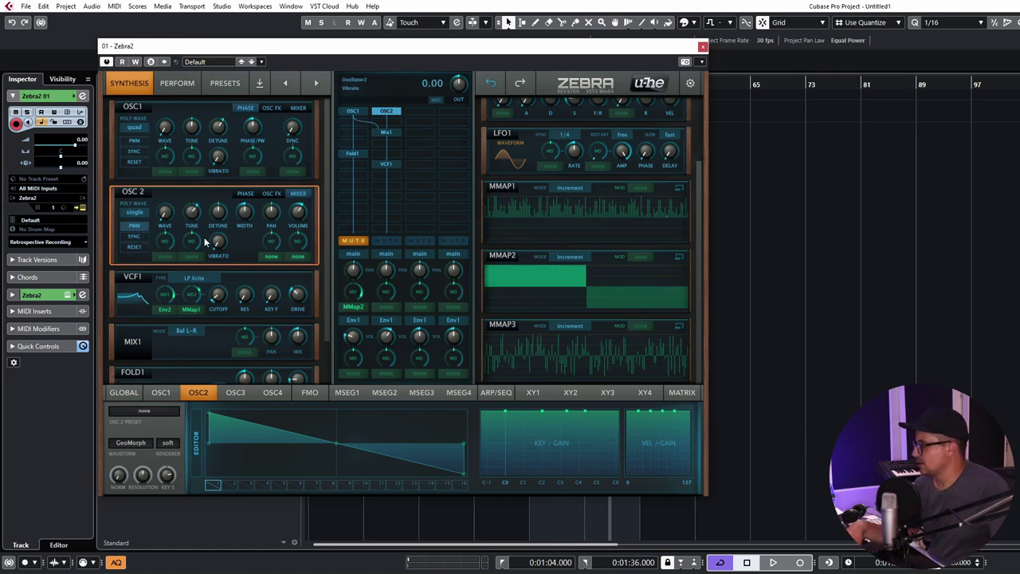
Assign Lfo1 as OSC2's phase modulation source and raise the oscillator's volume to 200.
left_click(248, 194)
left_click(250, 258)
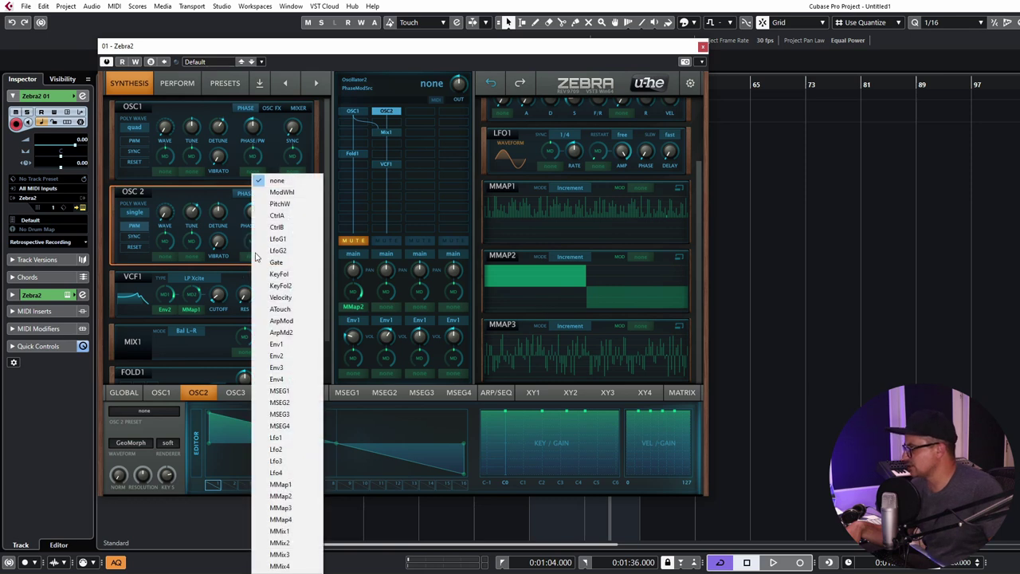
left_click(294, 443)
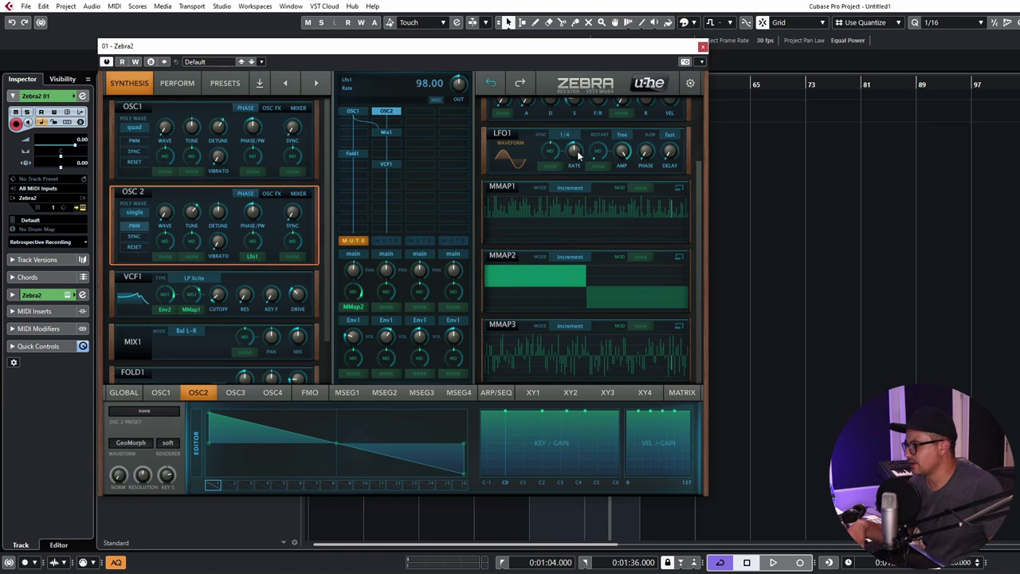
left_click(299, 195)
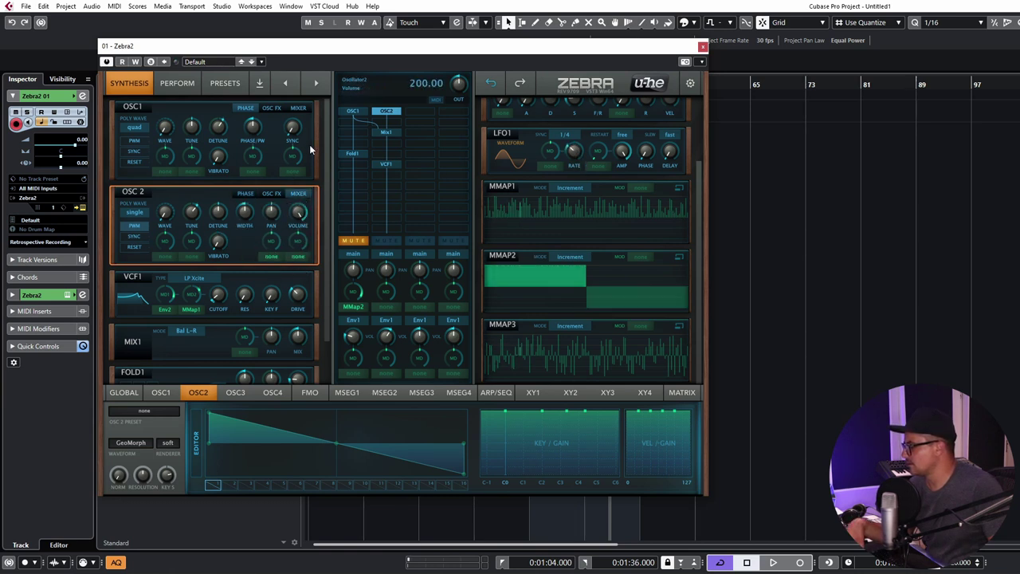
mouse_move(299, 220)
left_mouse_down()
mouse_move(262, 228)
mouse_move(285, 212)
left_mouse_up()
Try PhaseDist and Smear as OSC2's first oscillator effect.
left_click(271, 193)
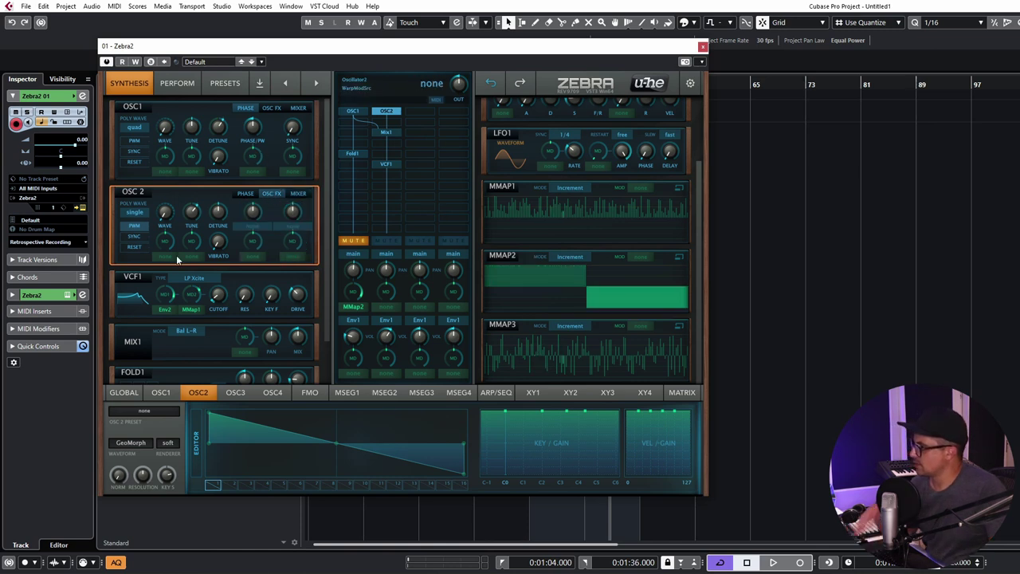
left_click(253, 227)
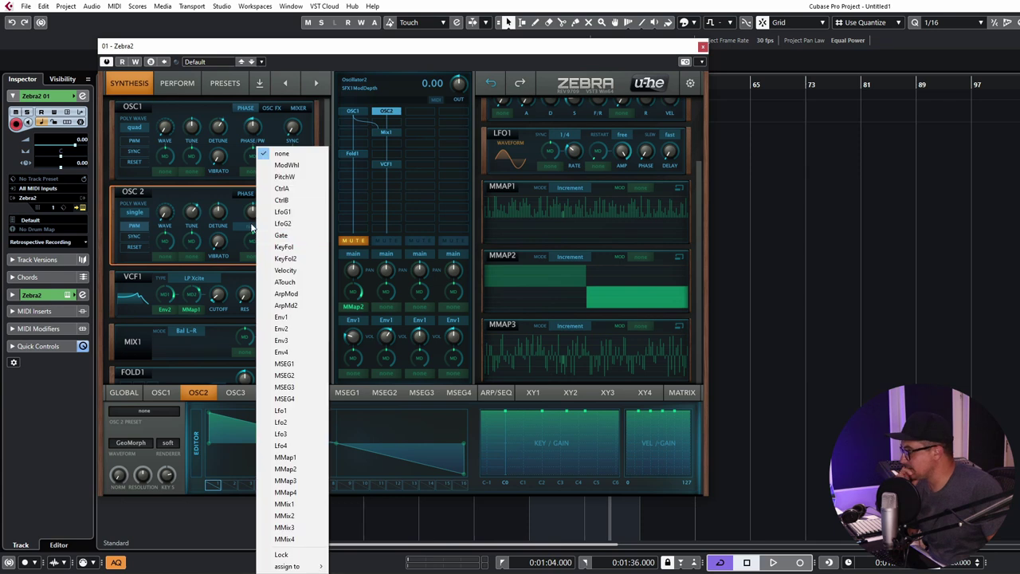
left_click(259, 224)
left_click(252, 228)
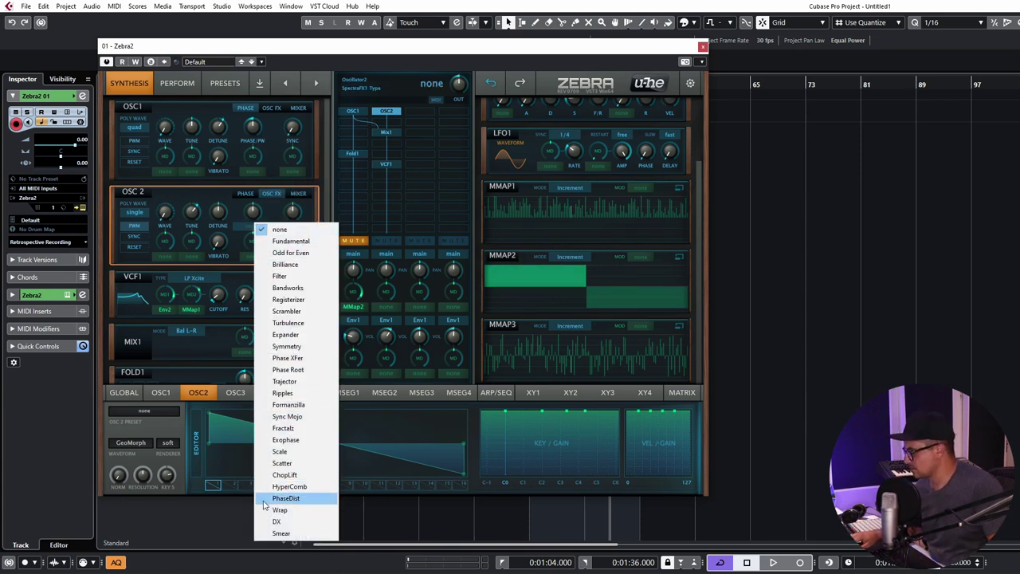
left_click(287, 498)
left_click(251, 227)
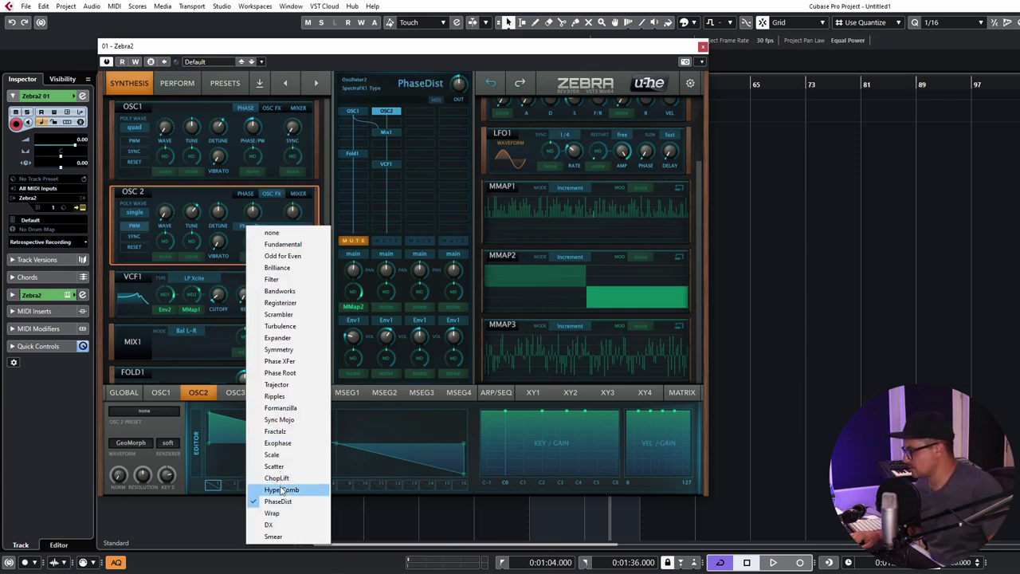
left_click(273, 535)
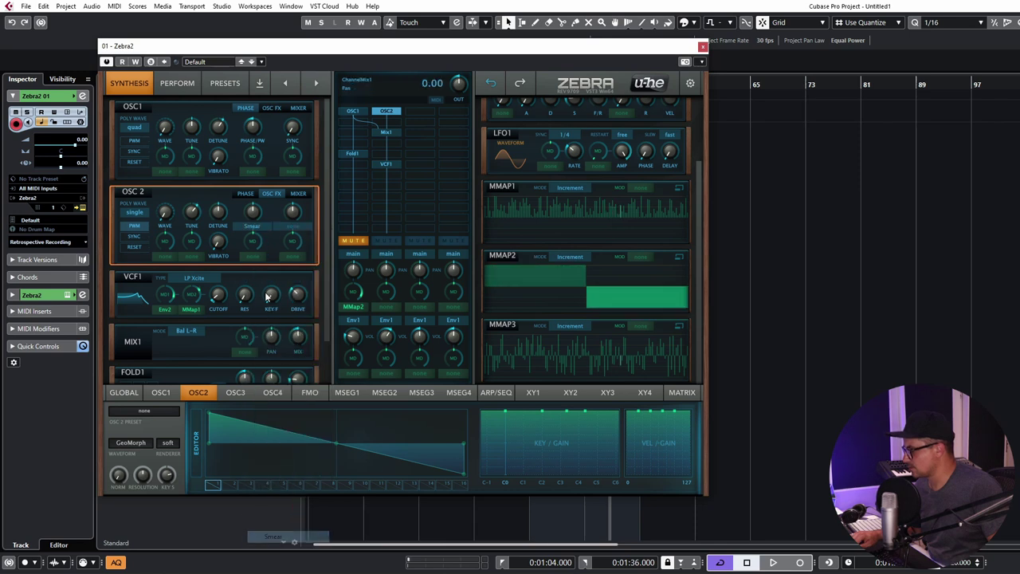
Set OSC2's first oscillator effect to Brilliance with MMap1 as its modulation source, and adjust the effect amount.
left_click(262, 225)
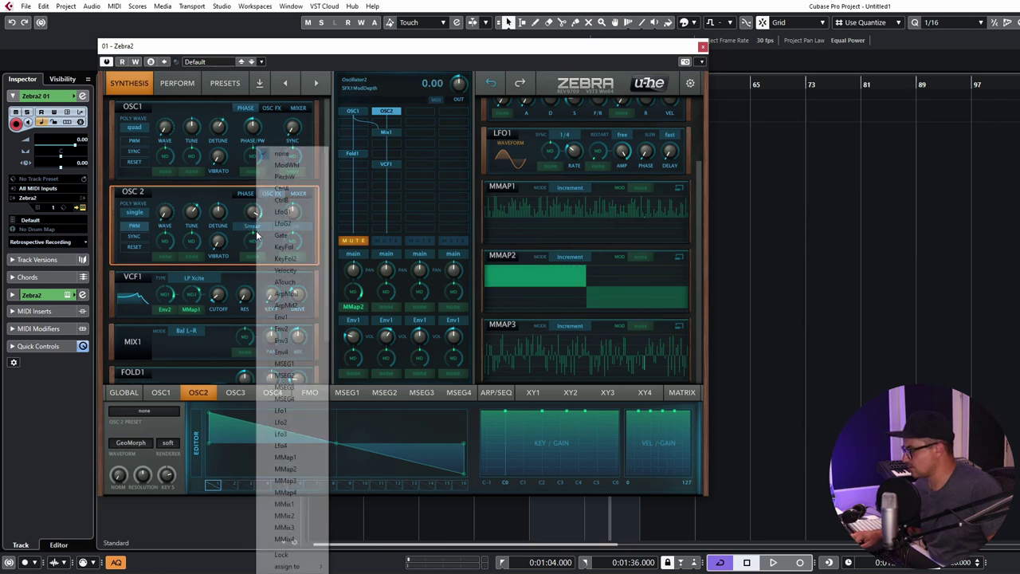
left_click(257, 230)
left_click(253, 231)
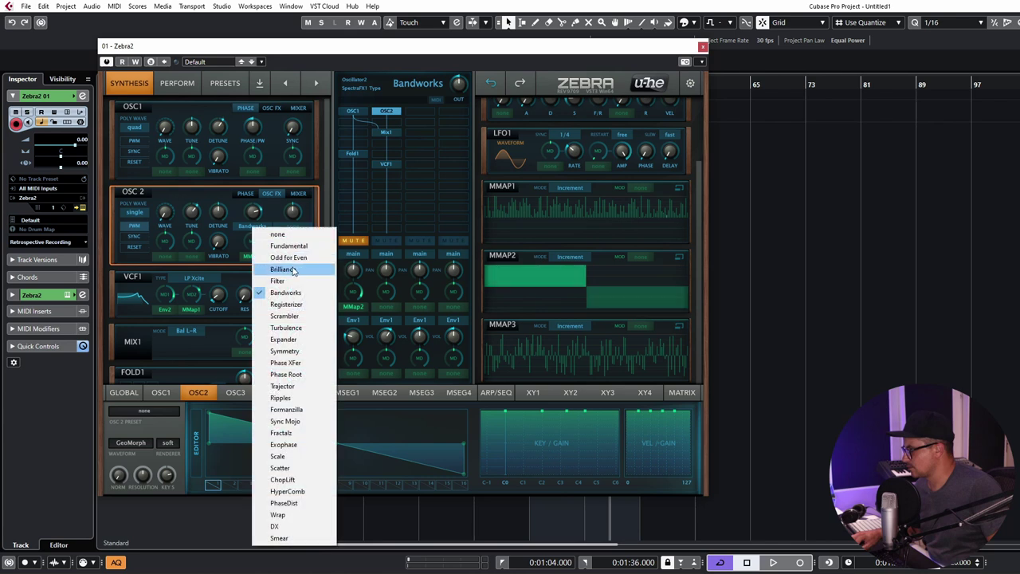
left_click(279, 269)
left_click_drag(257, 209, 258, 222)
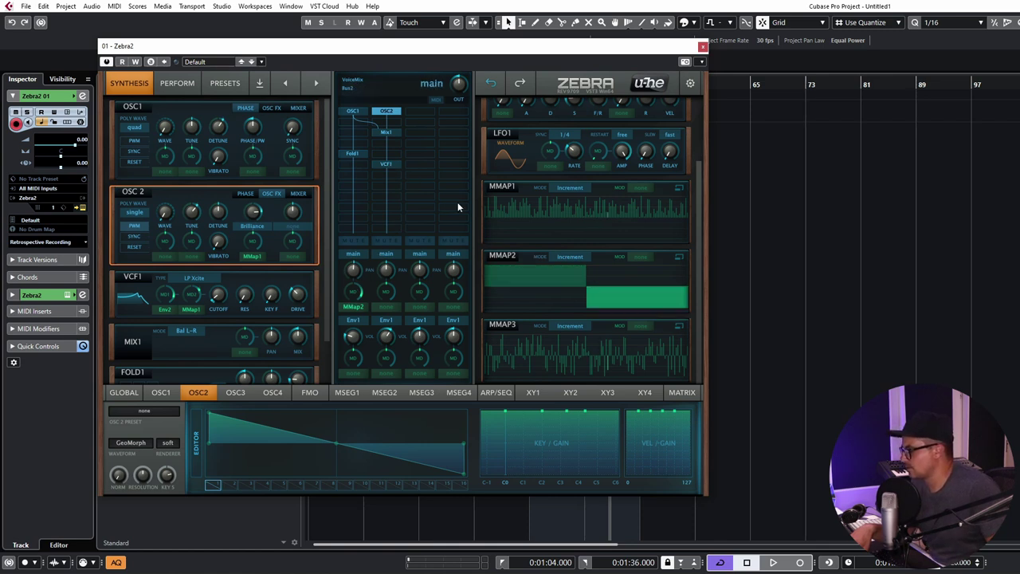
left_click(423, 116)
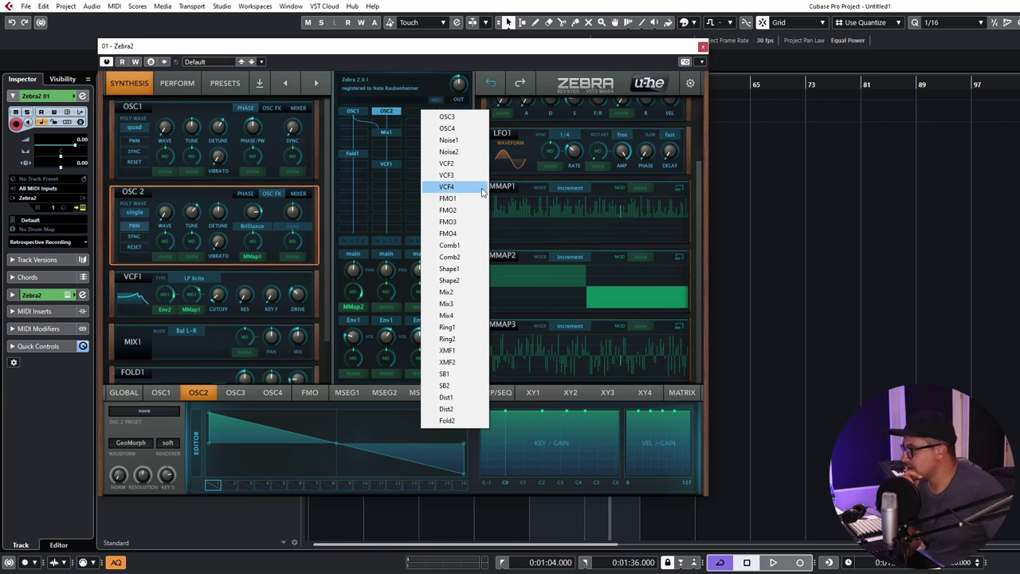
left_click(406, 92)
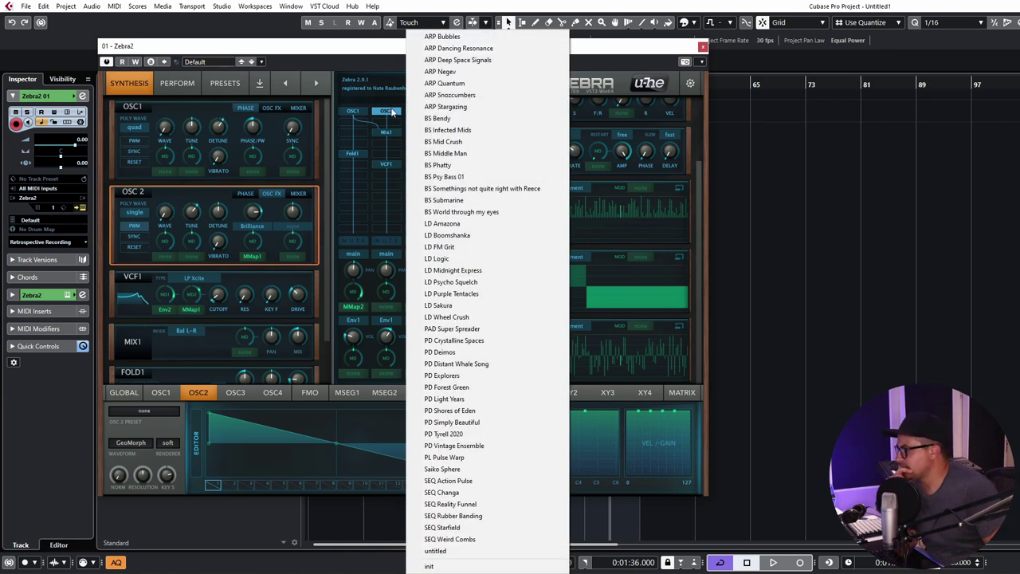
left_click(404, 77)
Add a Noise1 module to the top of the fourth column and an FMO1 module to the top of the third.
left_click(456, 116)
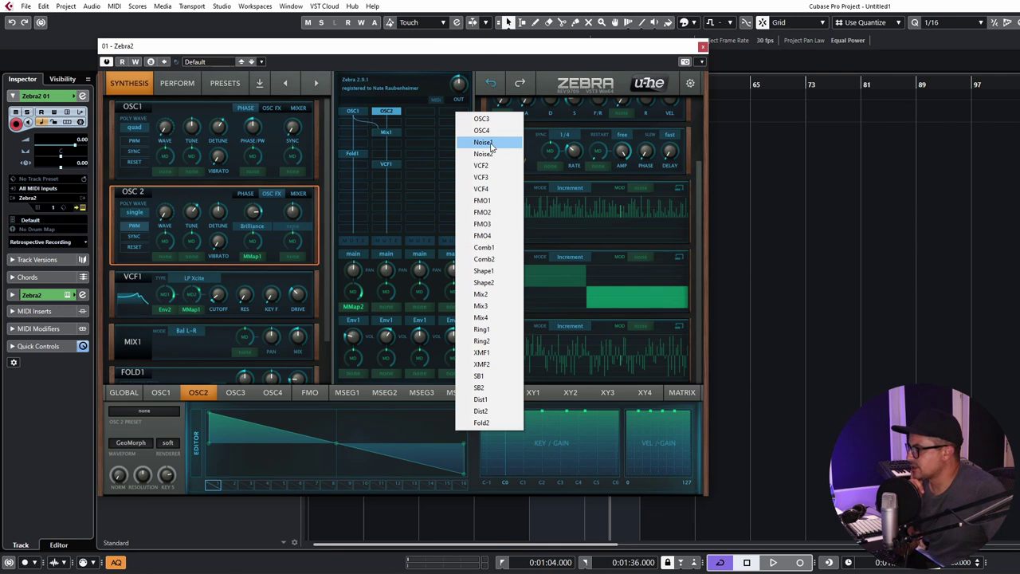
left_click(490, 143)
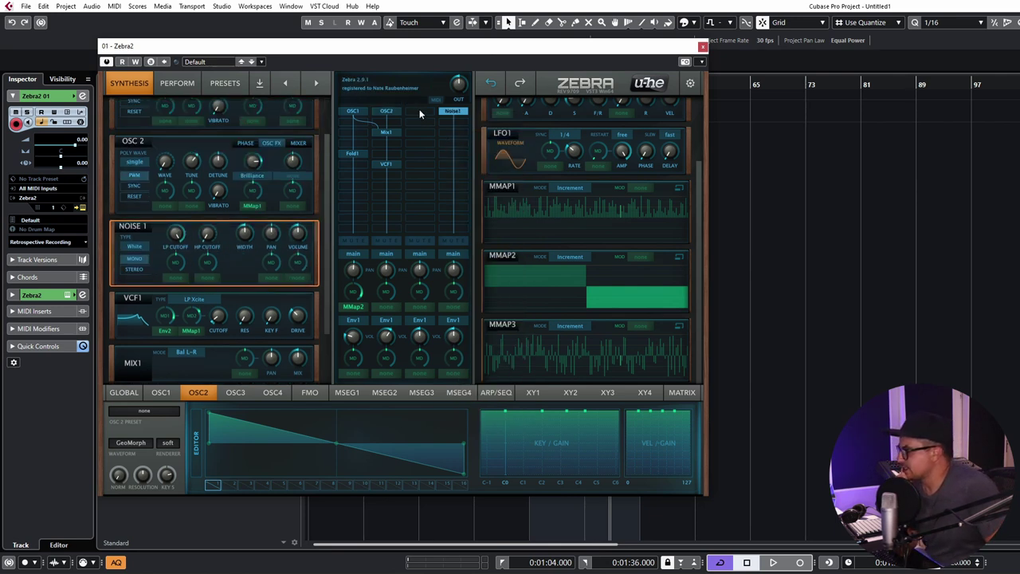
left_click(418, 113)
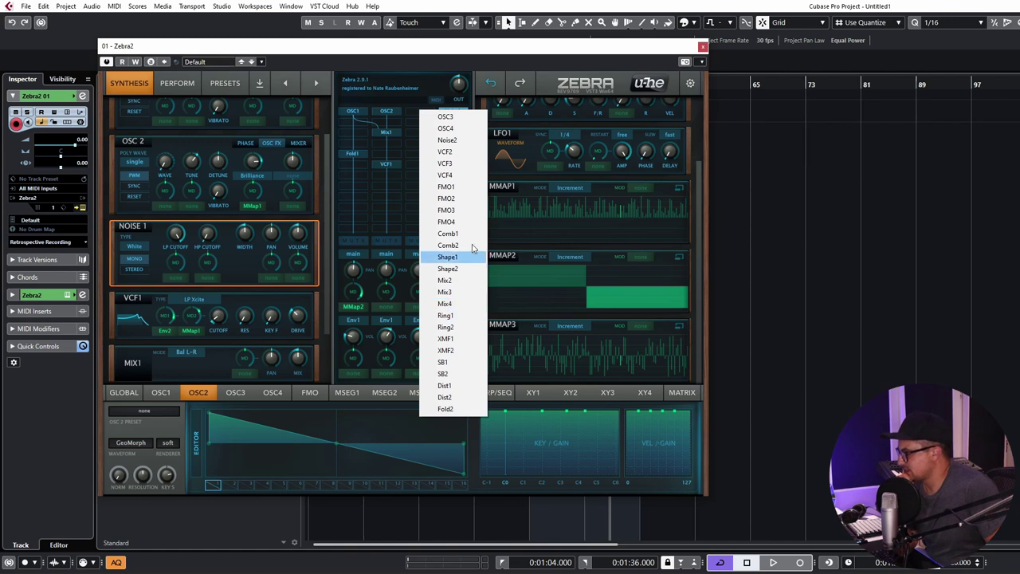
left_click(446, 187)
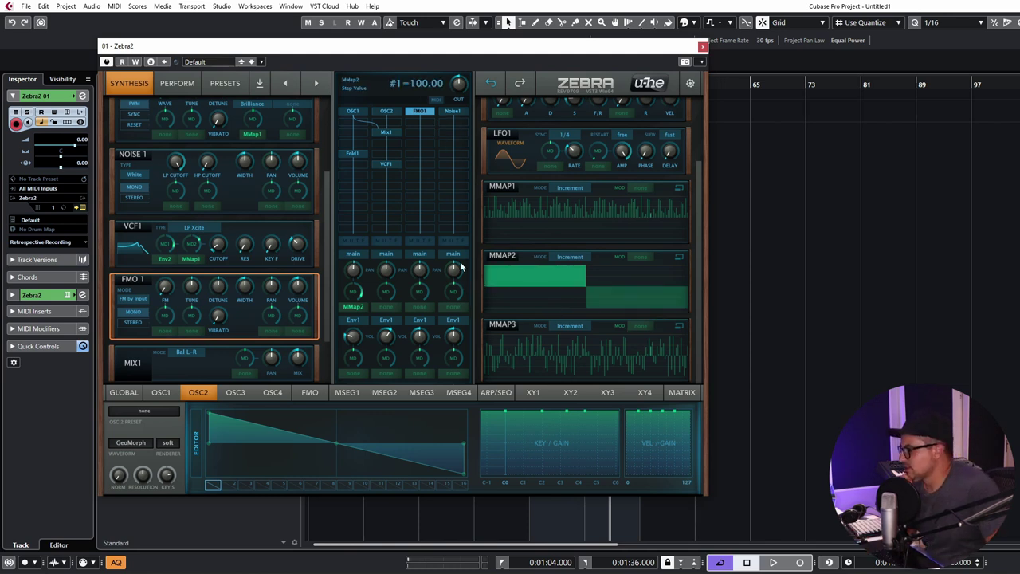
Assign Env3 as the Noise1 column's volume envelope, and lower that envelope's sustain and decay.
left_click(453, 321)
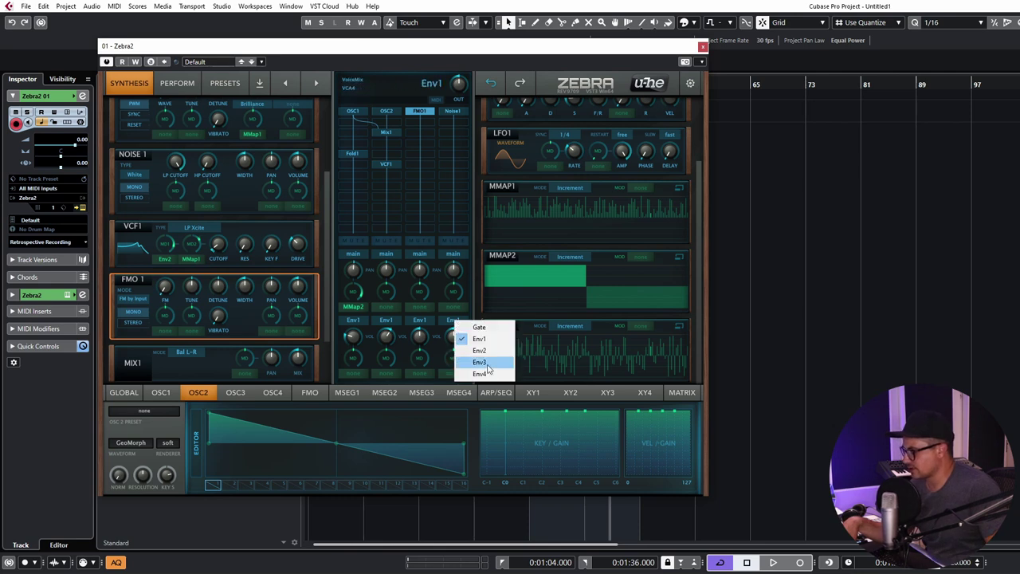
left_click(478, 351)
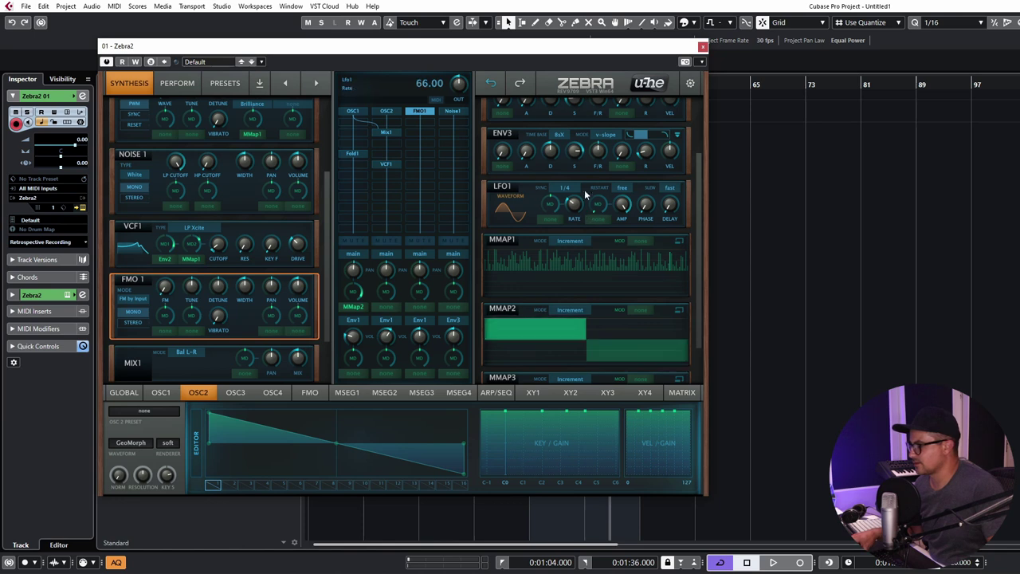
left_click_drag(701, 226, 701, 109)
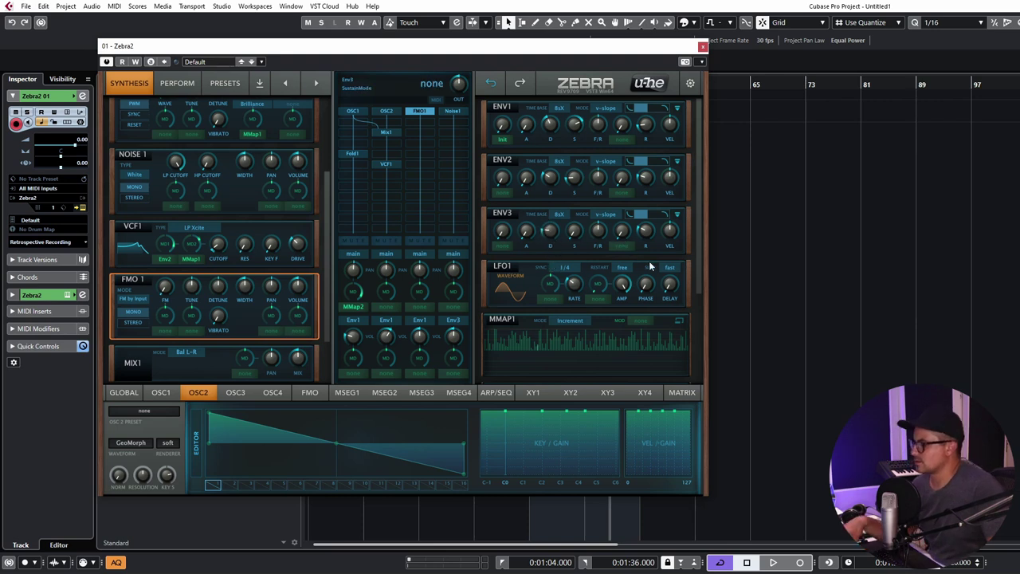
left_click(501, 247)
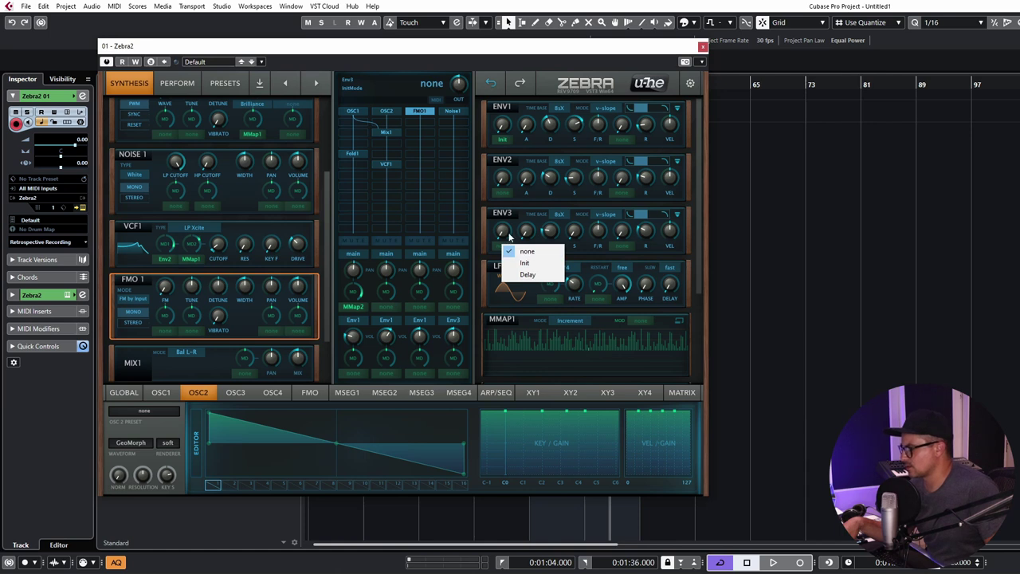
left_click(693, 262)
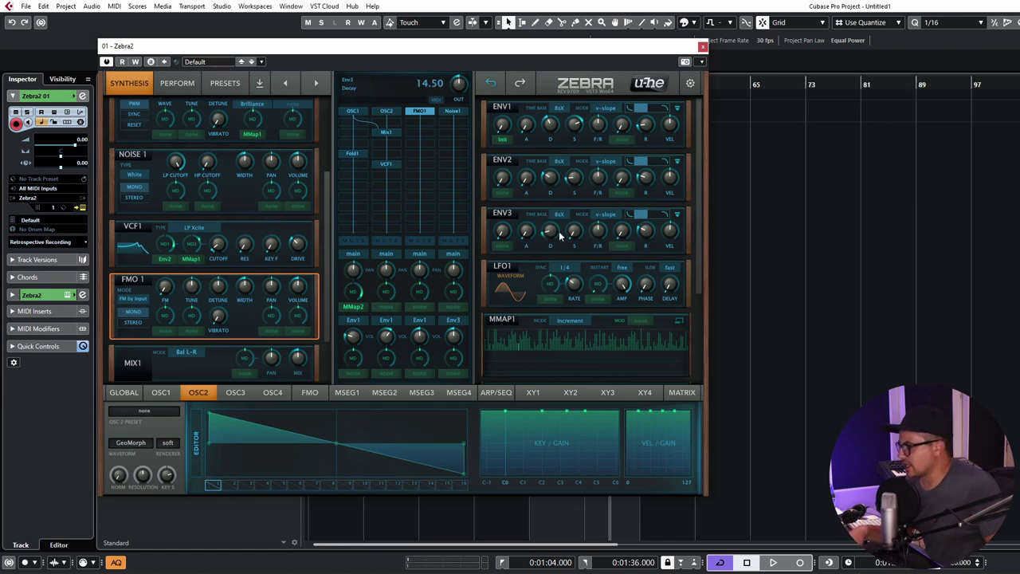
left_click_drag(551, 232, 561, 241)
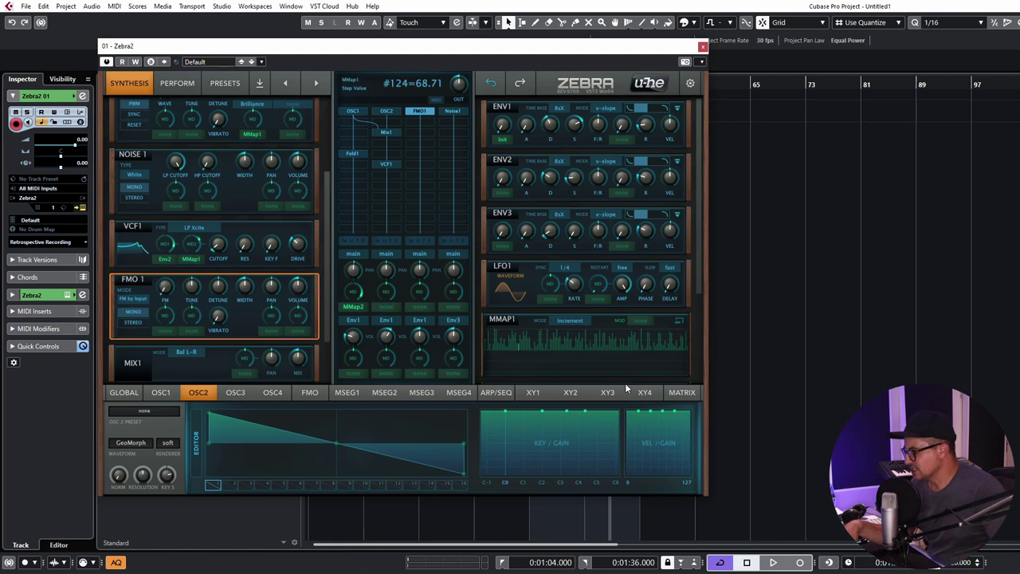
Set up modulation matrix slot 1 with MMap1 as source and ENV3: Decay as target, and raise its depth.
left_click(682, 392)
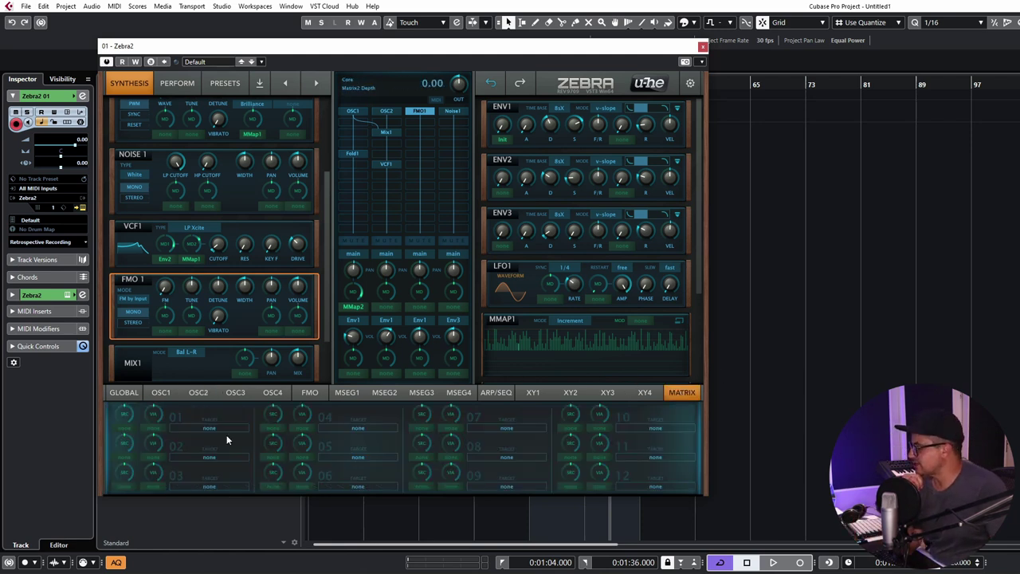
left_click(124, 428)
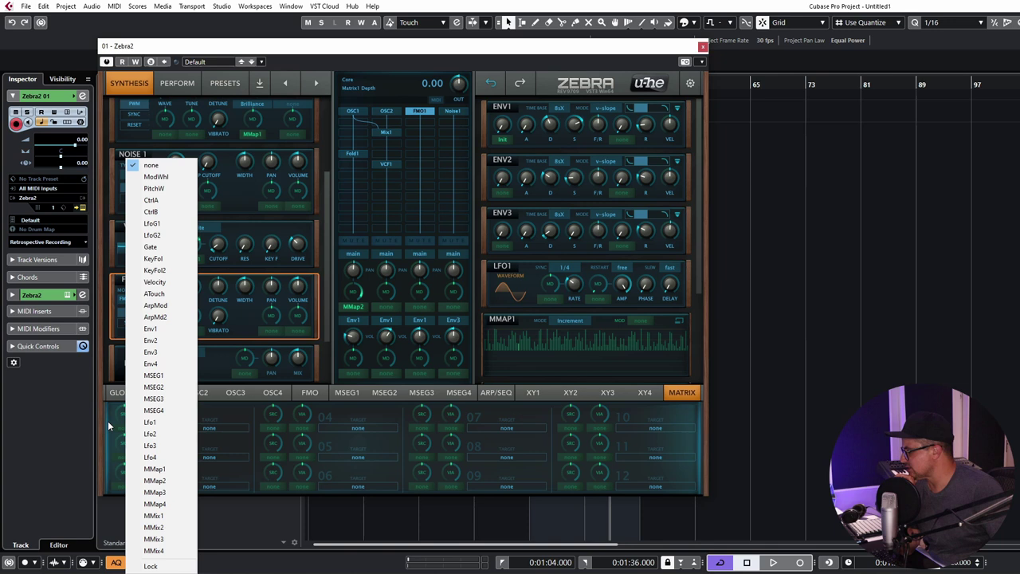
left_click(155, 468)
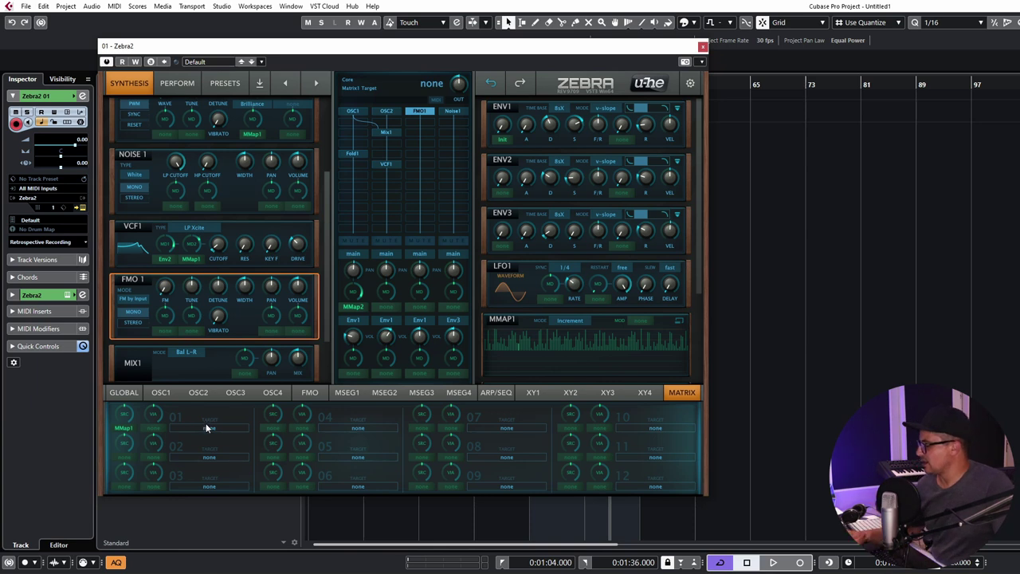
left_click_drag(208, 431, 550, 231)
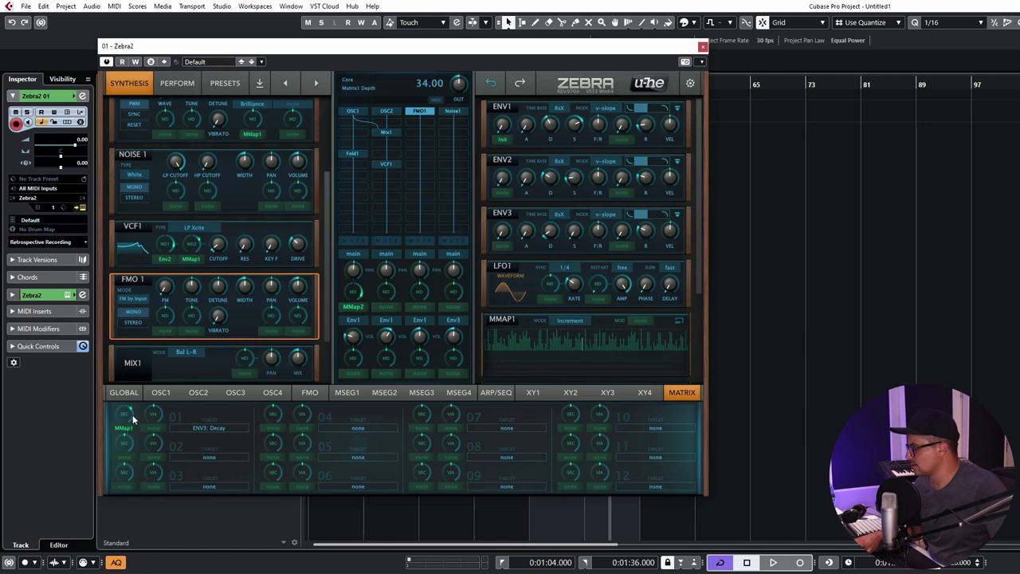
left_click_drag(133, 419, 132, 415)
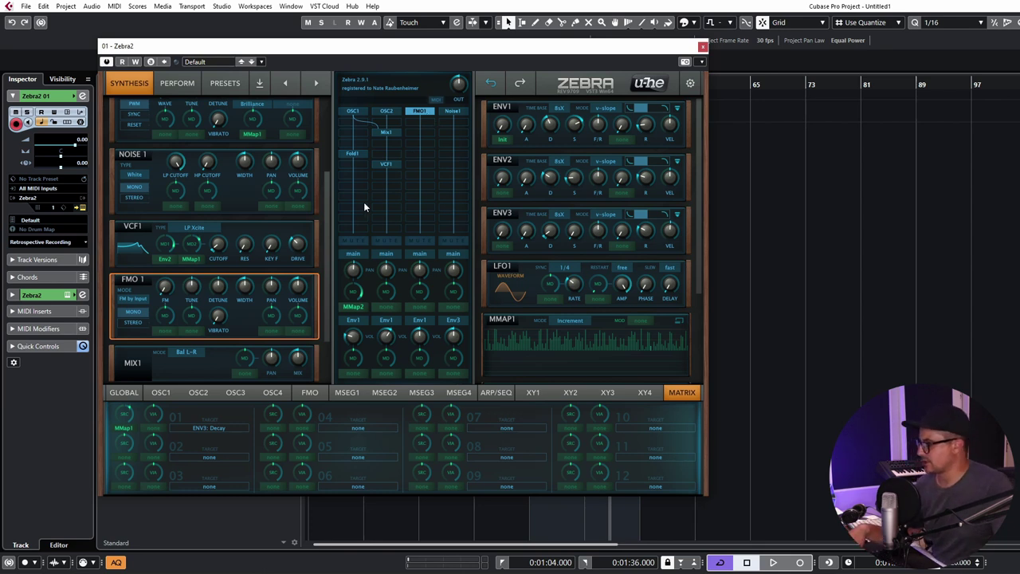
Move FMO1 to the second row of its column, keep it active, and switch it to stereo with a higher FM depth.
double_click(422, 123)
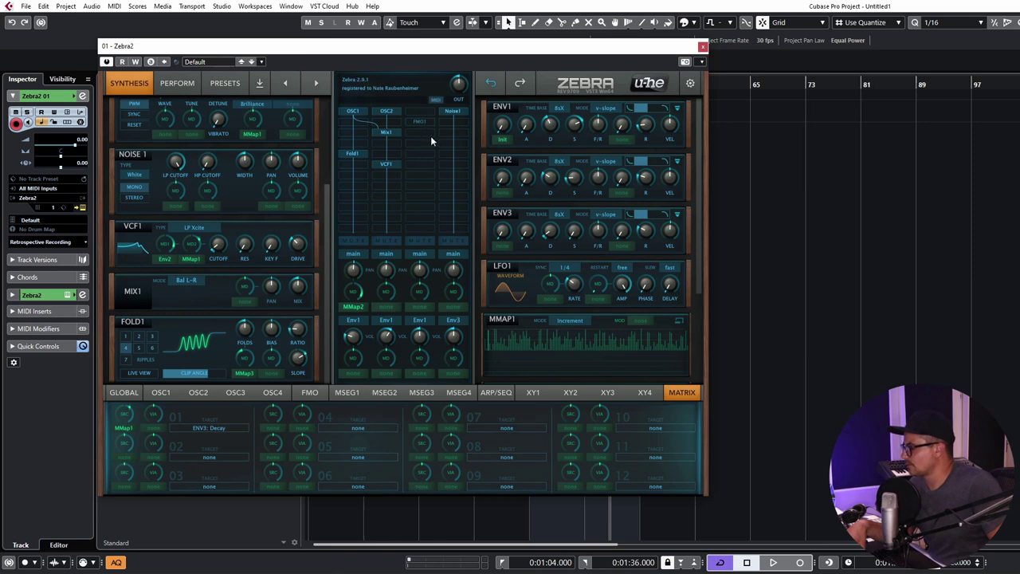
double_click(420, 122)
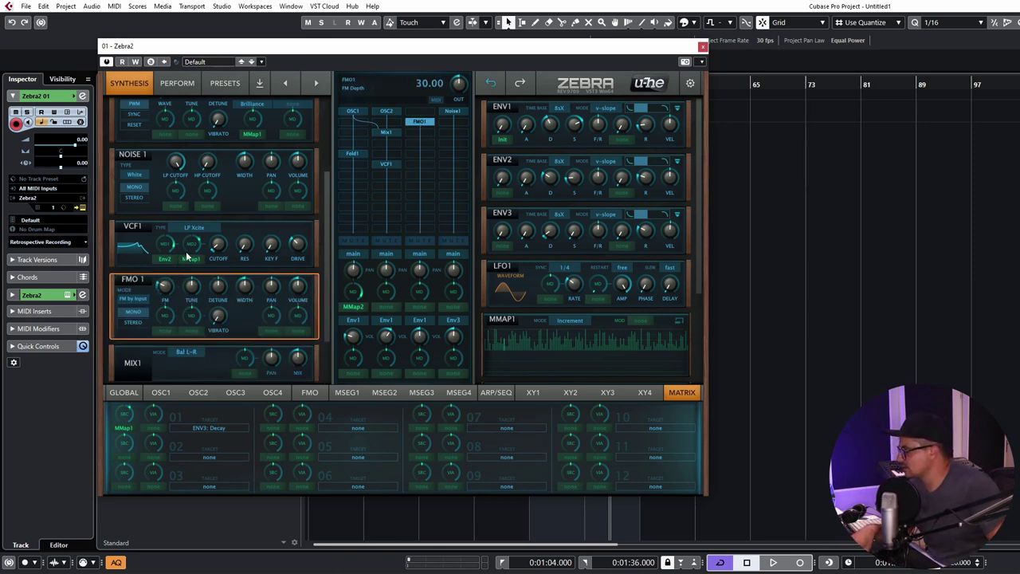
left_click(133, 322)
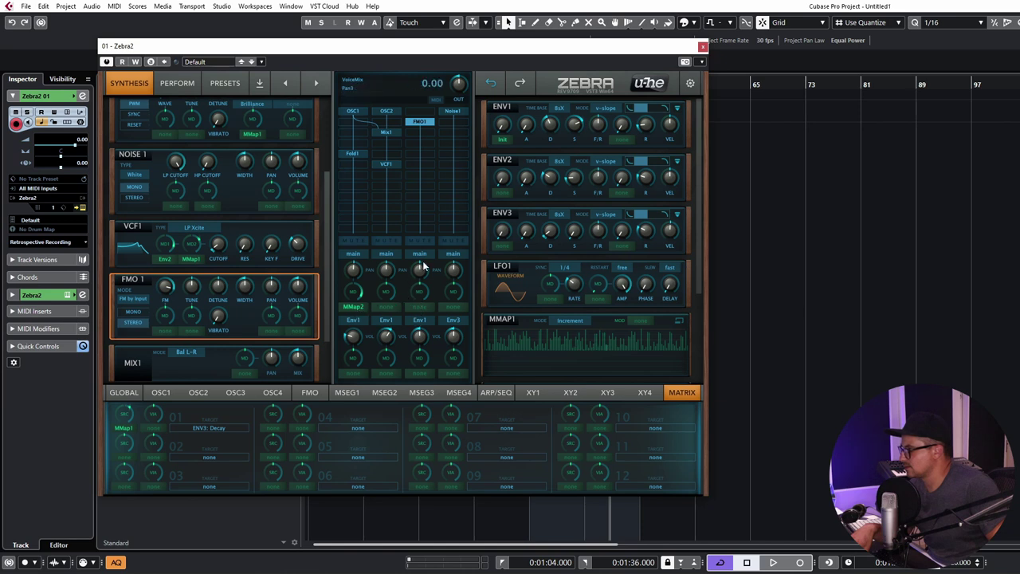
Mute the first, second and fourth columns to isolate the FMO1 column.
left_click(353, 255)
left_click(350, 242)
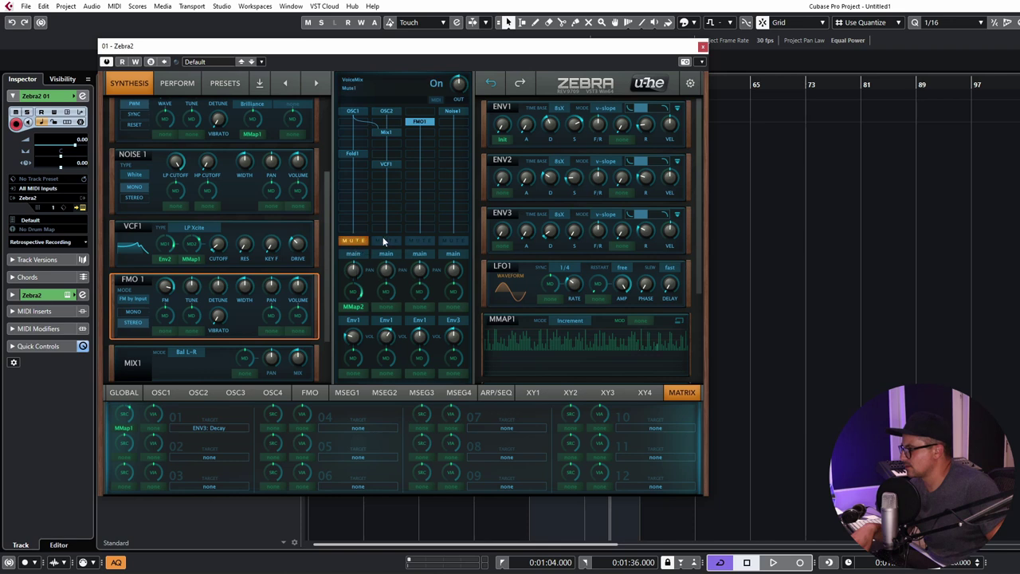
left_click(385, 240)
left_click(453, 241)
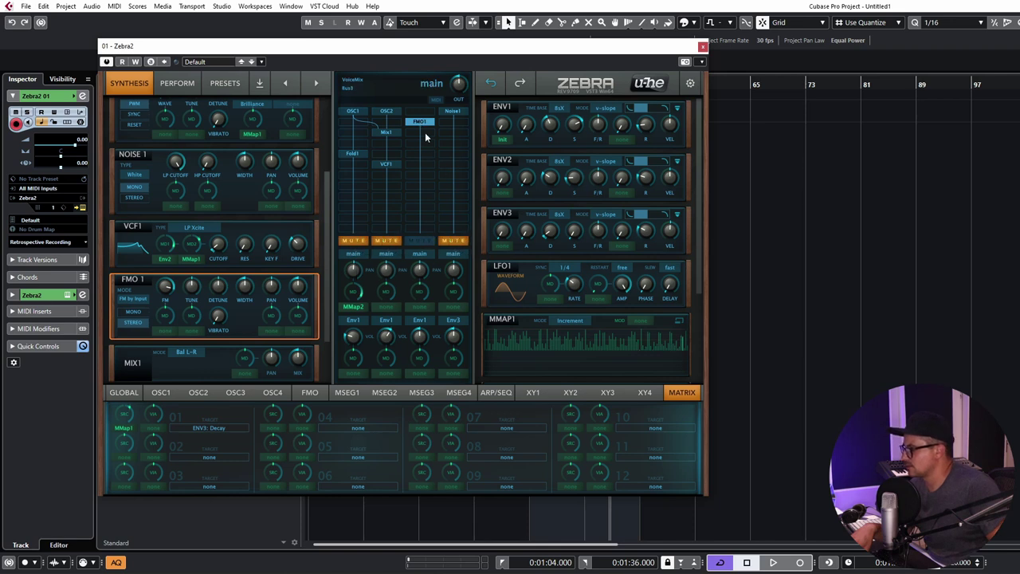
Try the FM self (+) mode on FMO1 and return it to FM by Input.
left_click(131, 300)
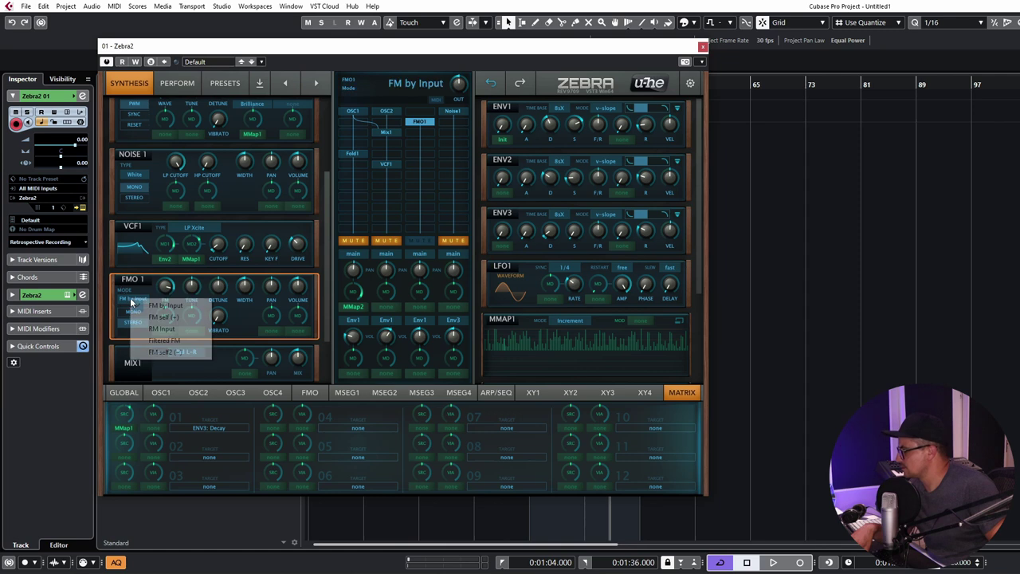
left_click(164, 317)
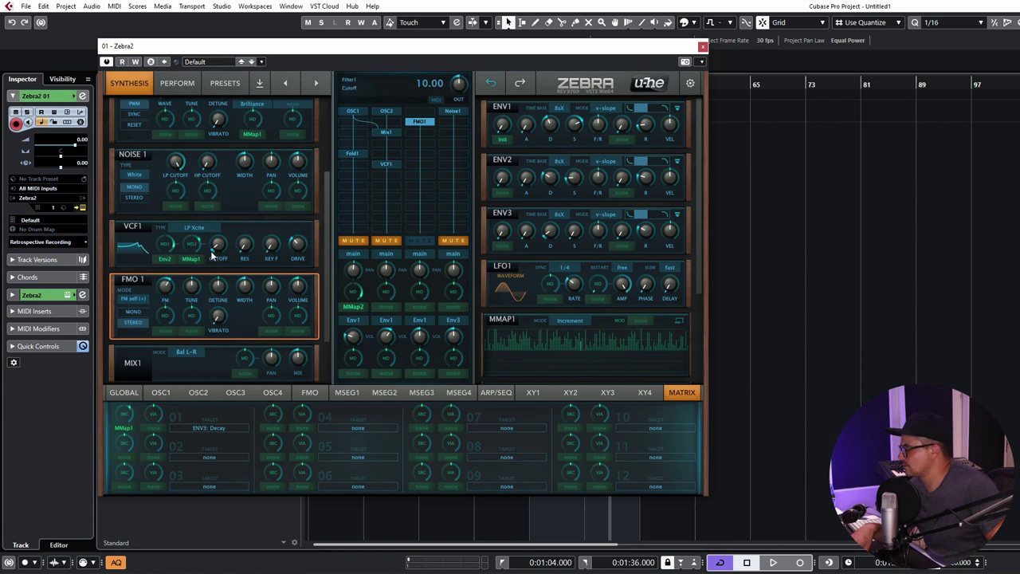
left_click(133, 299)
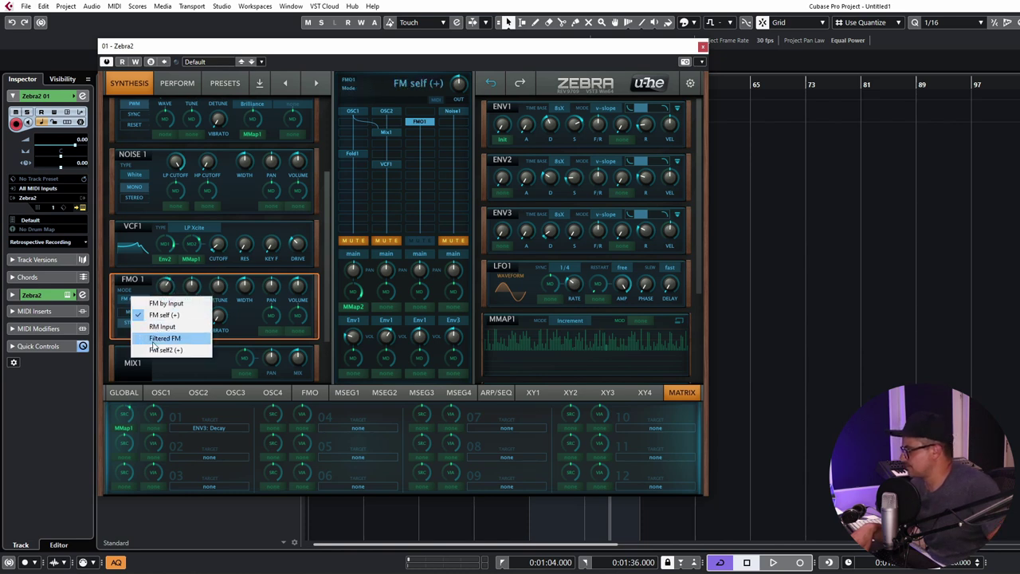
left_click(166, 304)
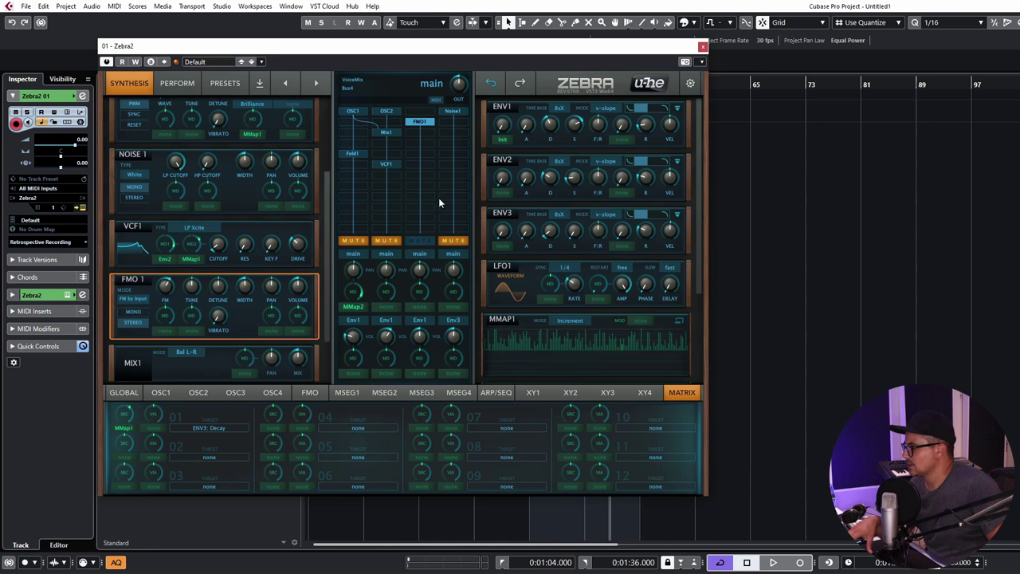
Try Input 2 as FMO1's input with the FM depth raised to 79.50.
right_click(422, 129)
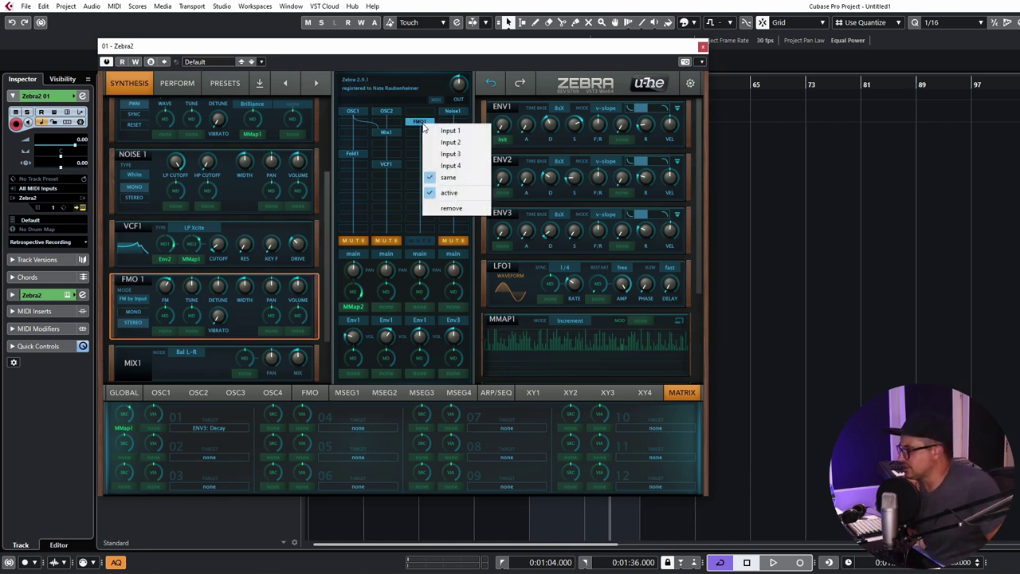
left_click(457, 143)
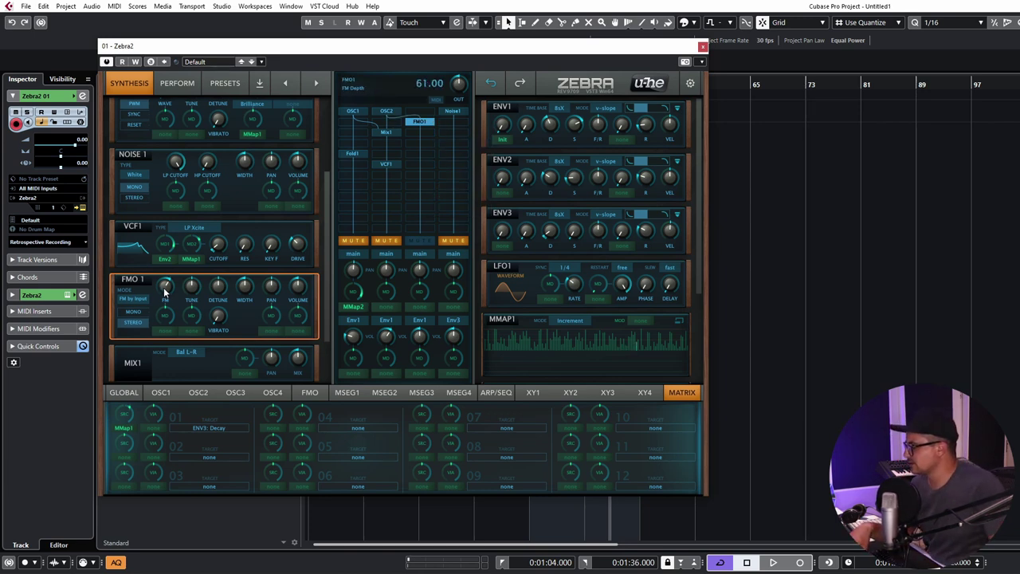
left_click_drag(163, 312, 163, 289)
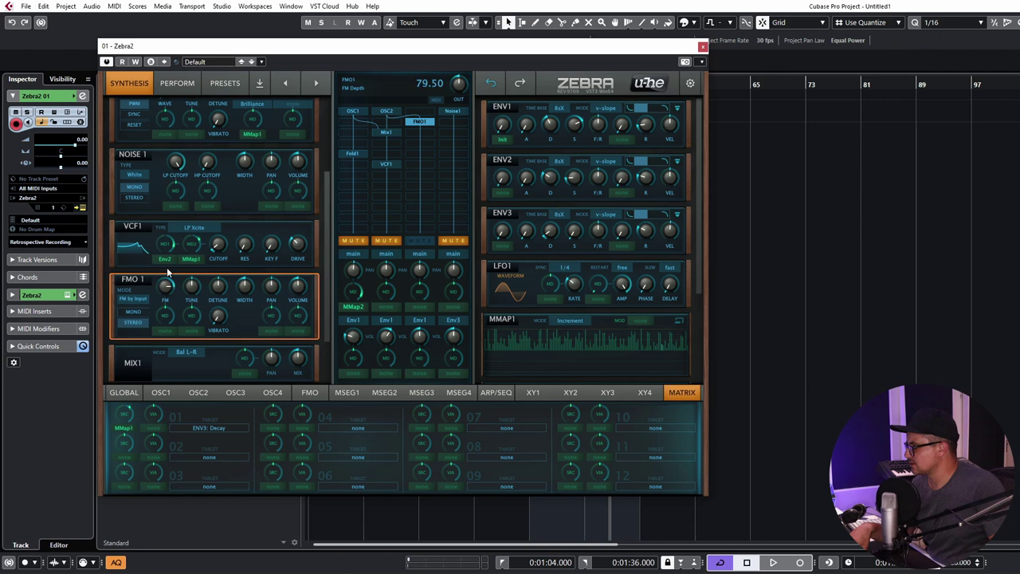
Feed FMO1 from Input 1 with an FM depth of 28.50, and assign Lfo2 as its FM depth modulation source.
right_click(415, 124)
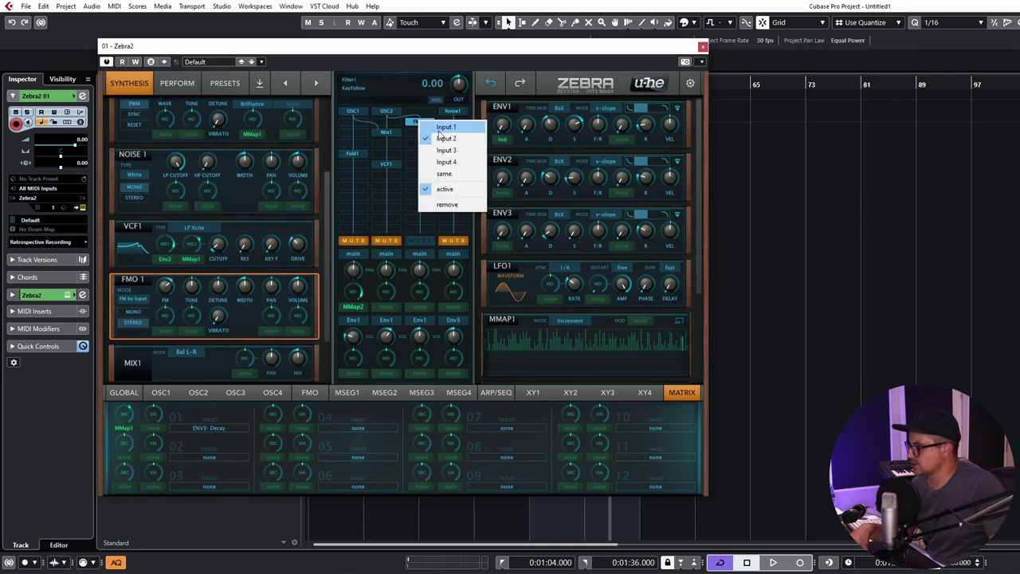
left_click(443, 128)
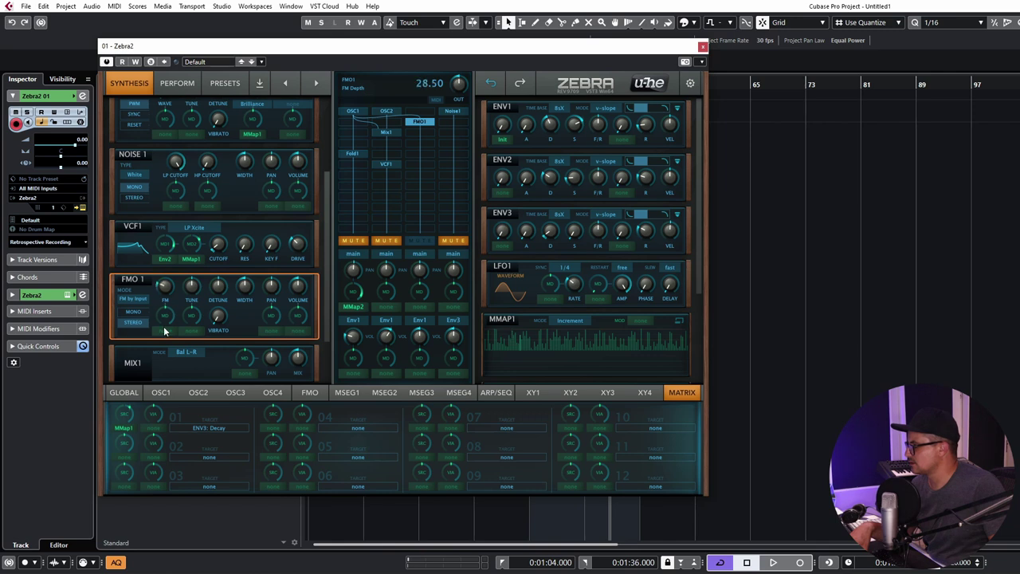
left_click_drag(165, 330, 165, 327)
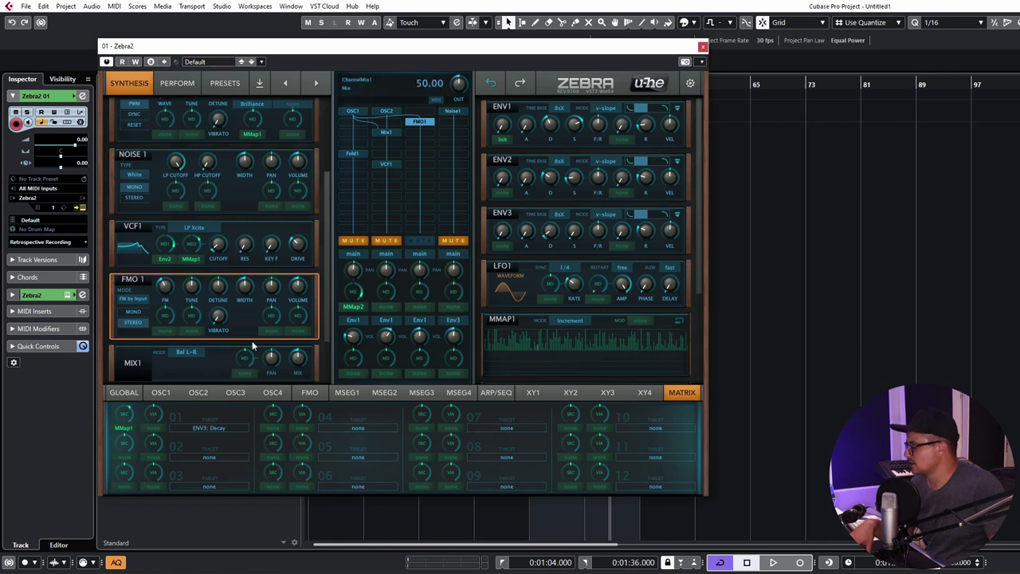
left_click(162, 332)
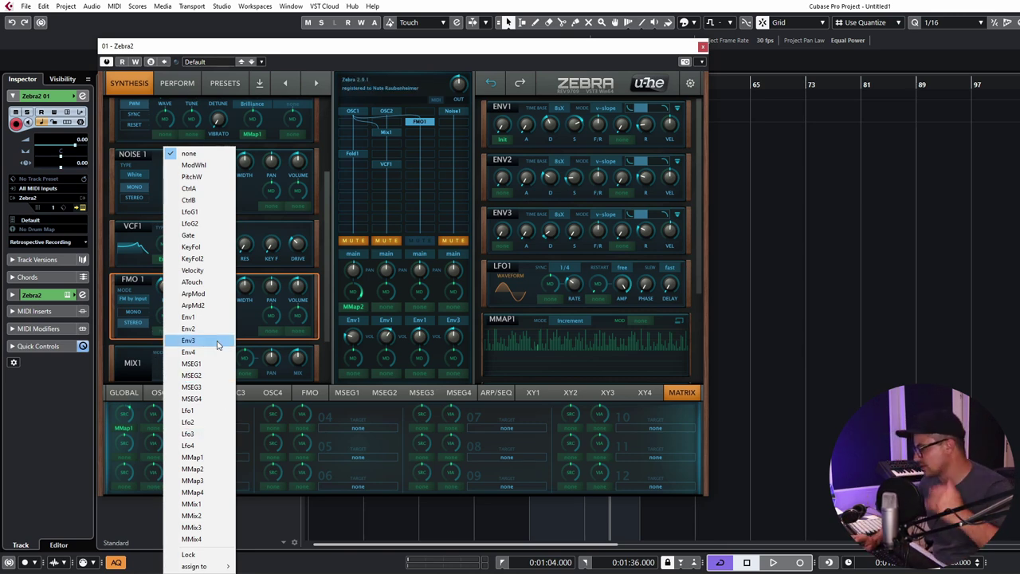
left_click(190, 421)
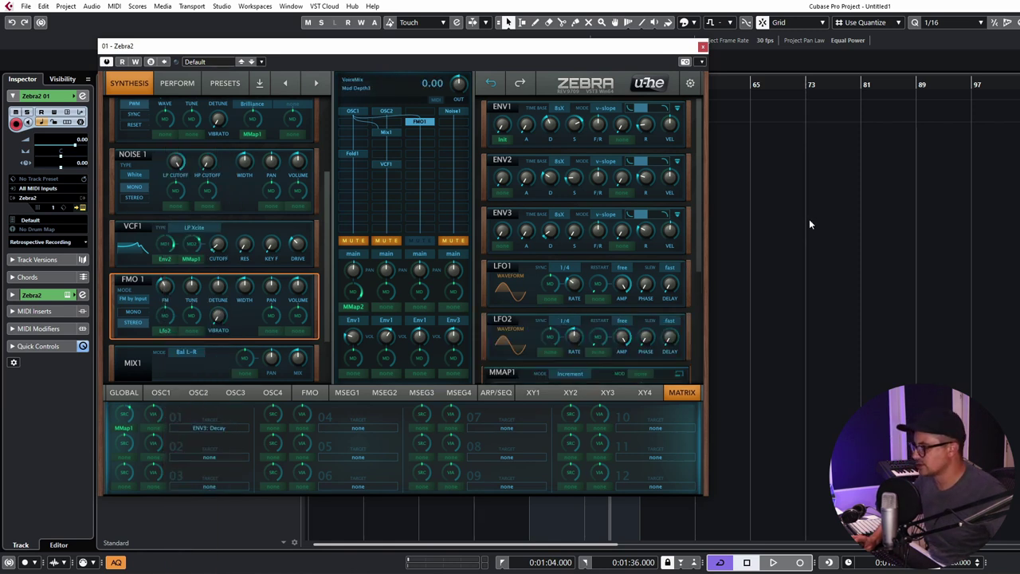
left_click_drag(699, 241, 703, 315)
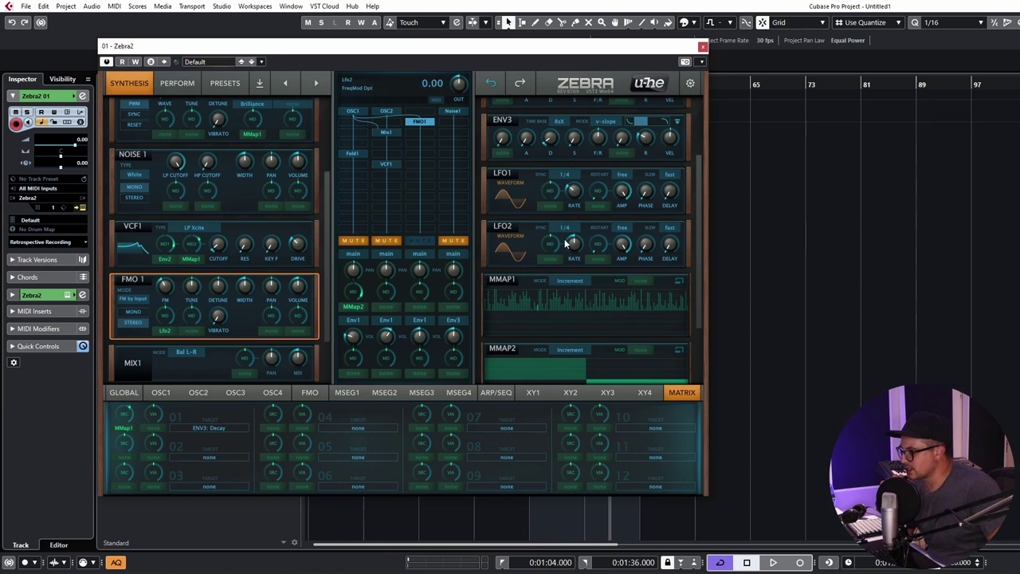
Set LFO2's waveform to rand hold and its restart mode to gate, keeping the sync at 1/4.
left_click(511, 251)
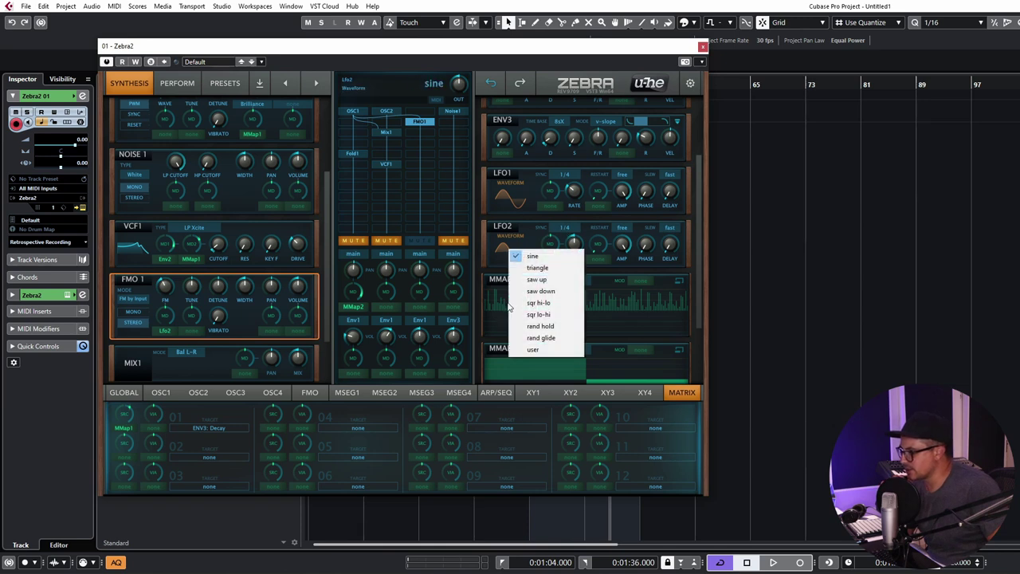
left_click(556, 334)
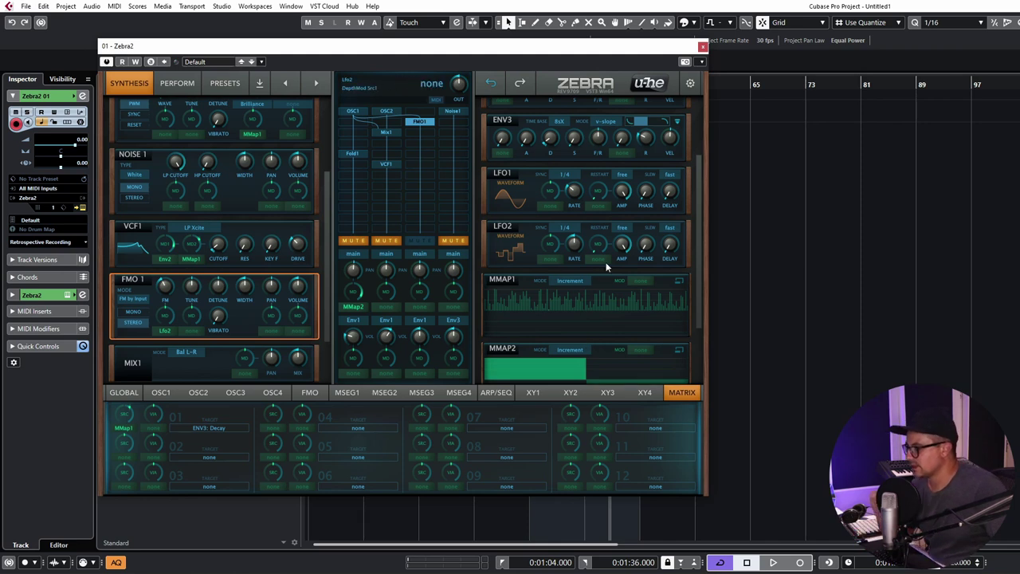
left_click(623, 228)
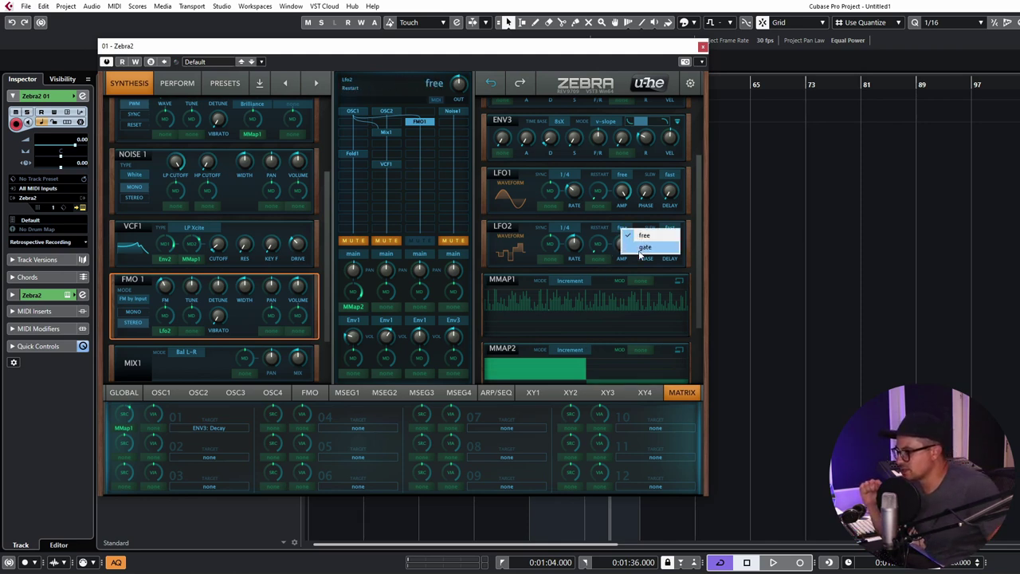
left_click(644, 235)
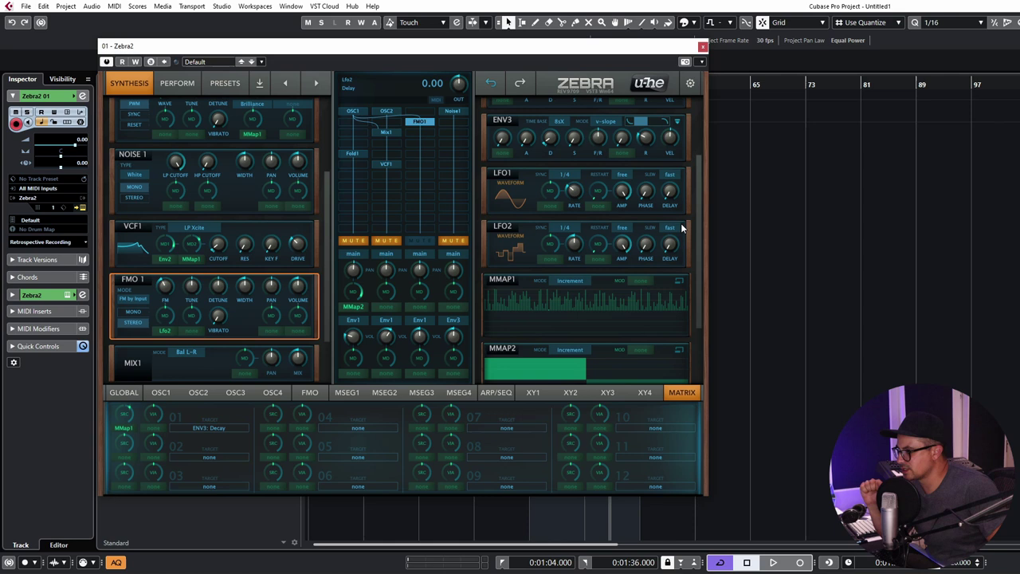
left_click(566, 227)
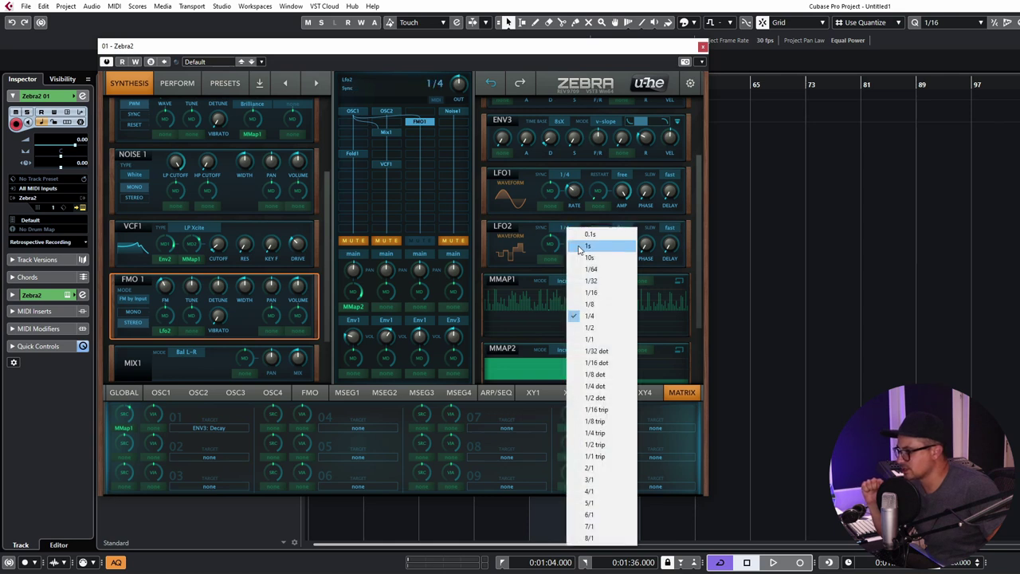
left_click(589, 316)
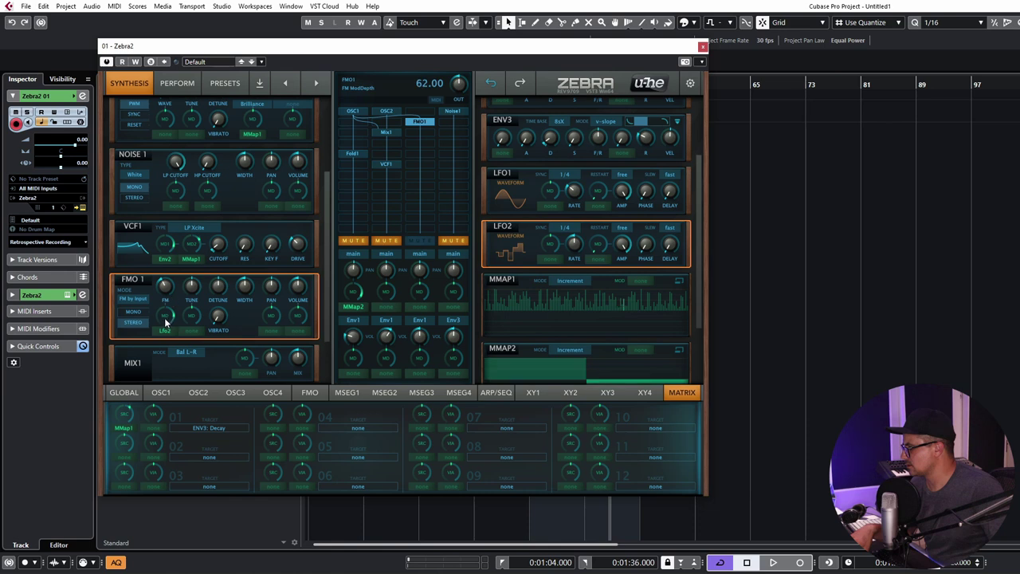
left_click(622, 228)
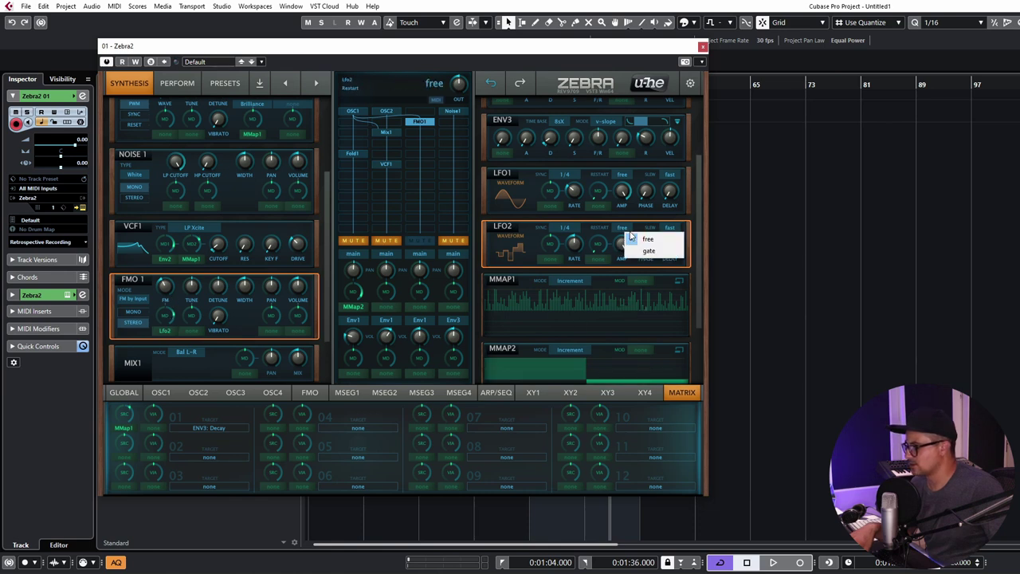
left_click(638, 250)
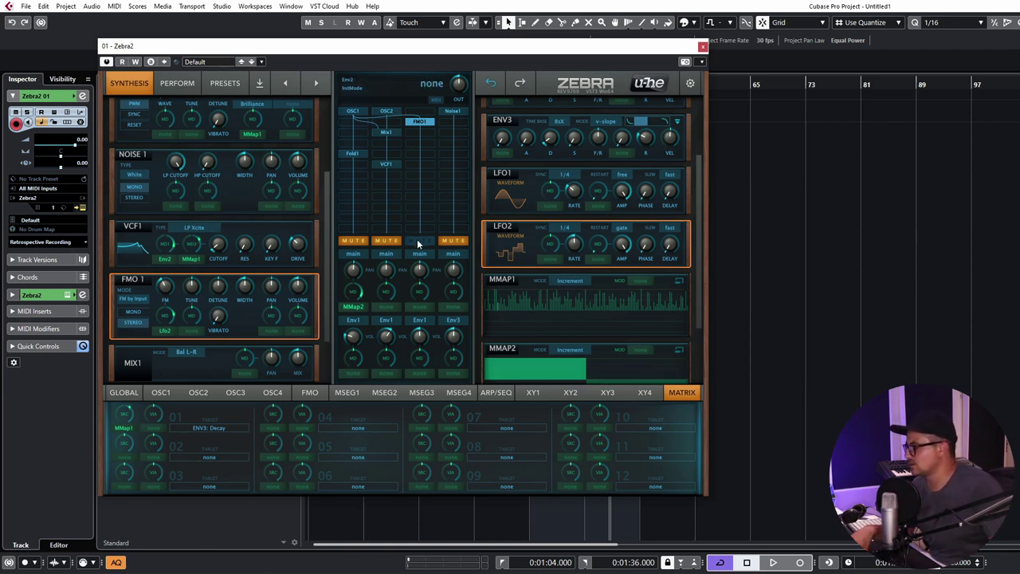
Unmute the first column and add an SB1 module below FMO1 in the third column.
left_click(355, 240)
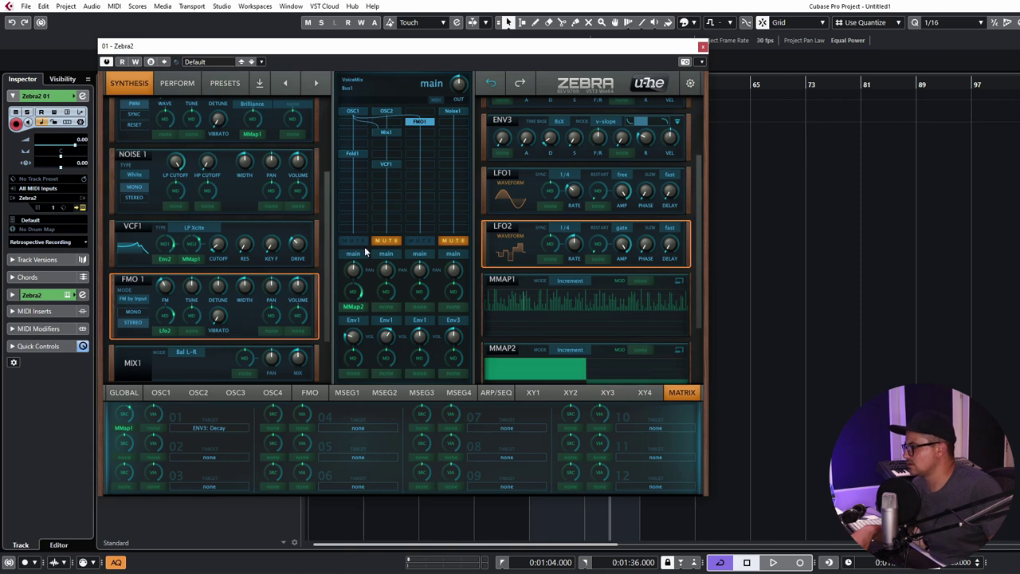
left_click(357, 154)
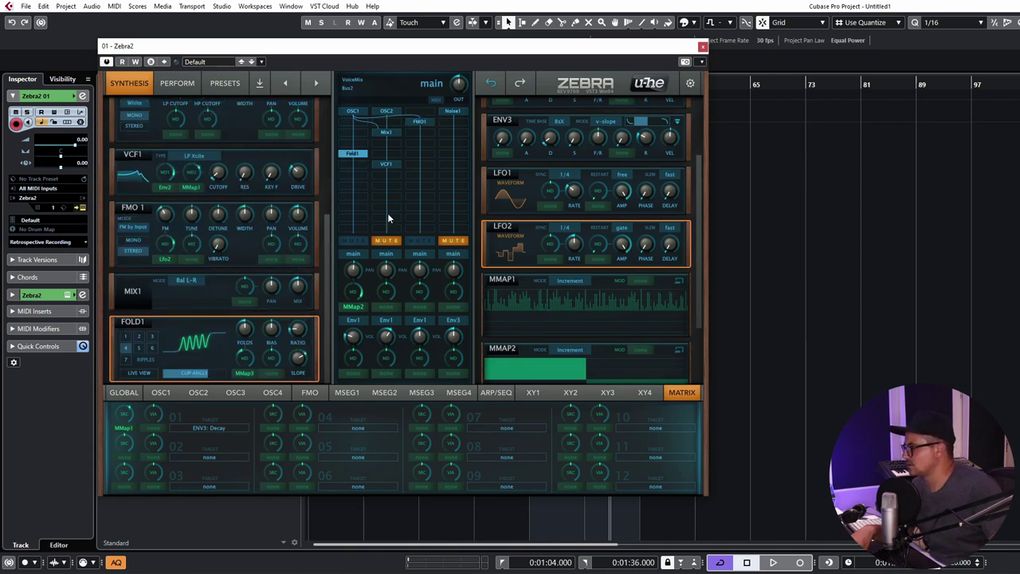
left_click(428, 141)
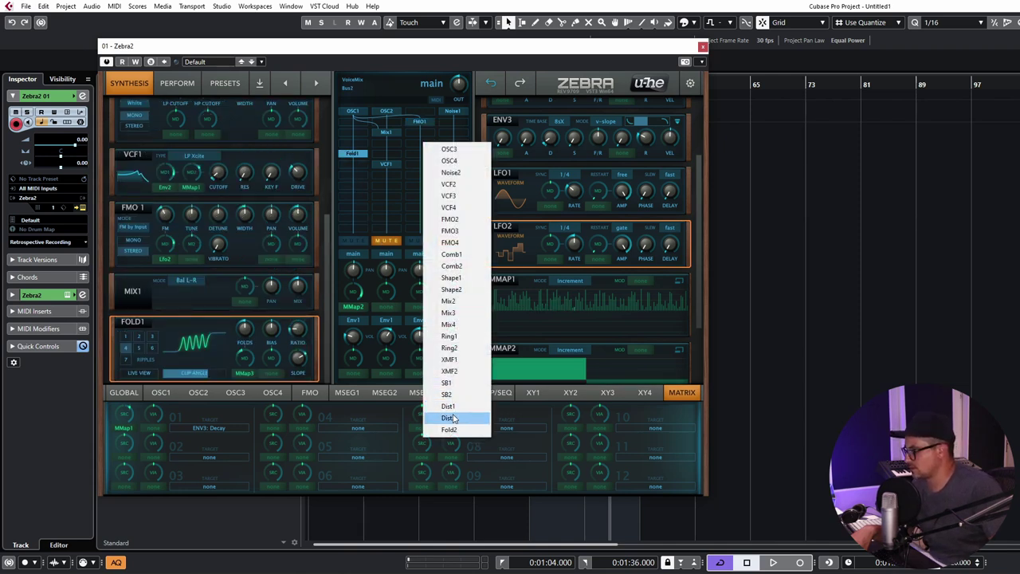
left_click(451, 383)
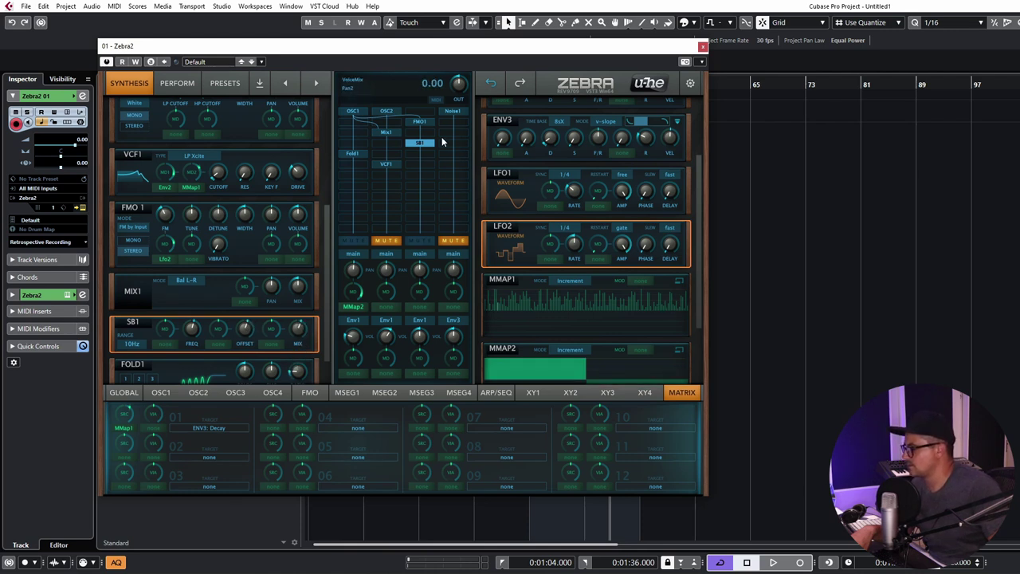
Try SB1 in the noise column and directly below Fold1, unmuting the fourth and second columns.
left_click_drag(420, 142, 452, 143)
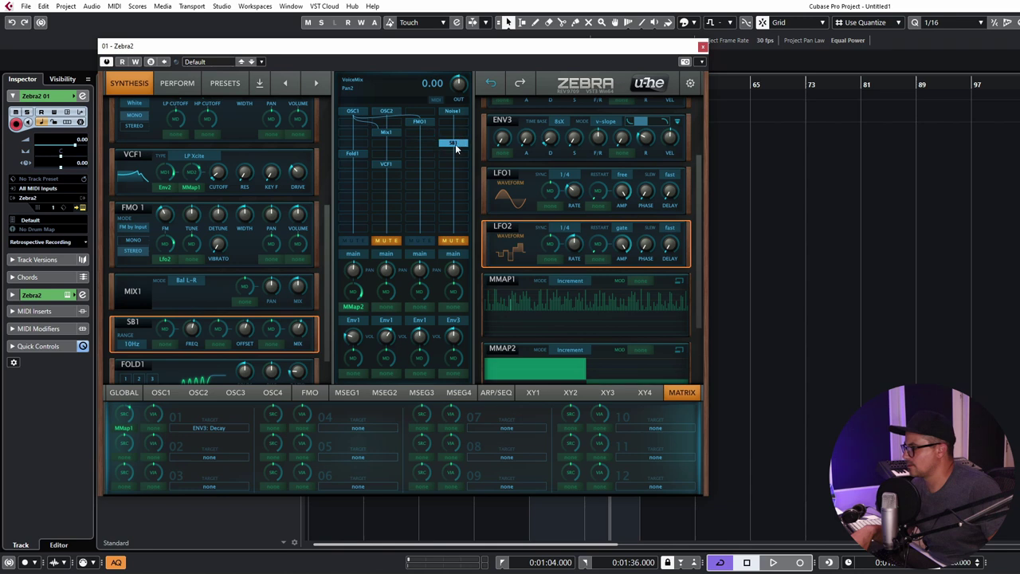
left_click(453, 240)
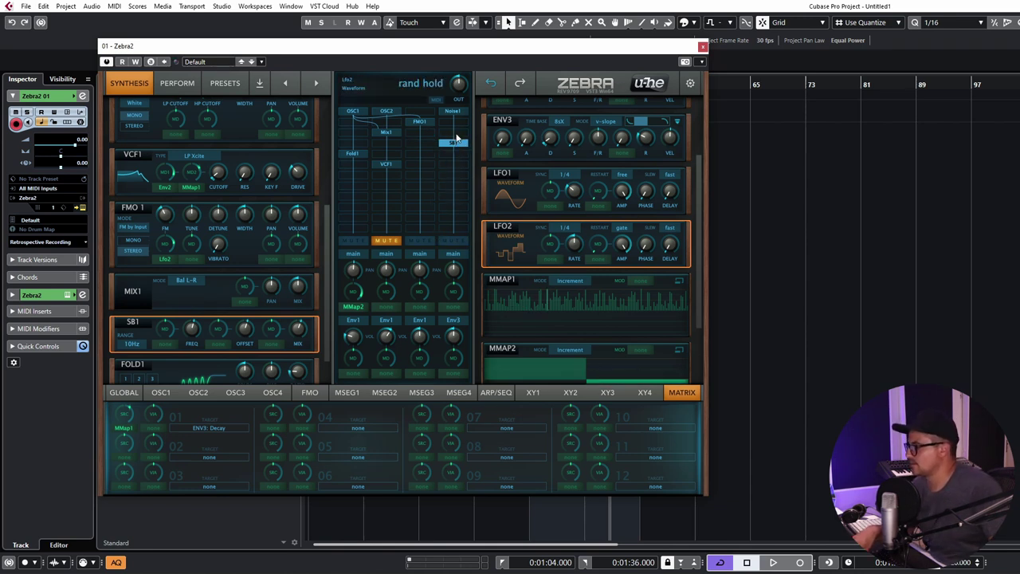
left_click_drag(457, 138, 352, 163)
left_click(386, 240)
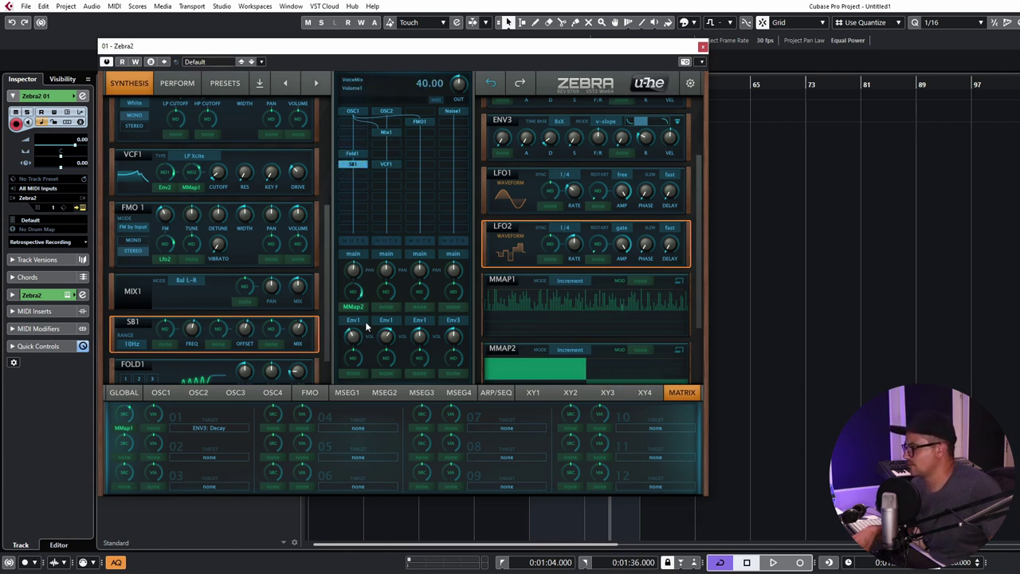
Balance the mixer by setting the fourth column's volume to 54.50 and the first column's volume to 43.00.
left_click_drag(455, 342, 457, 353)
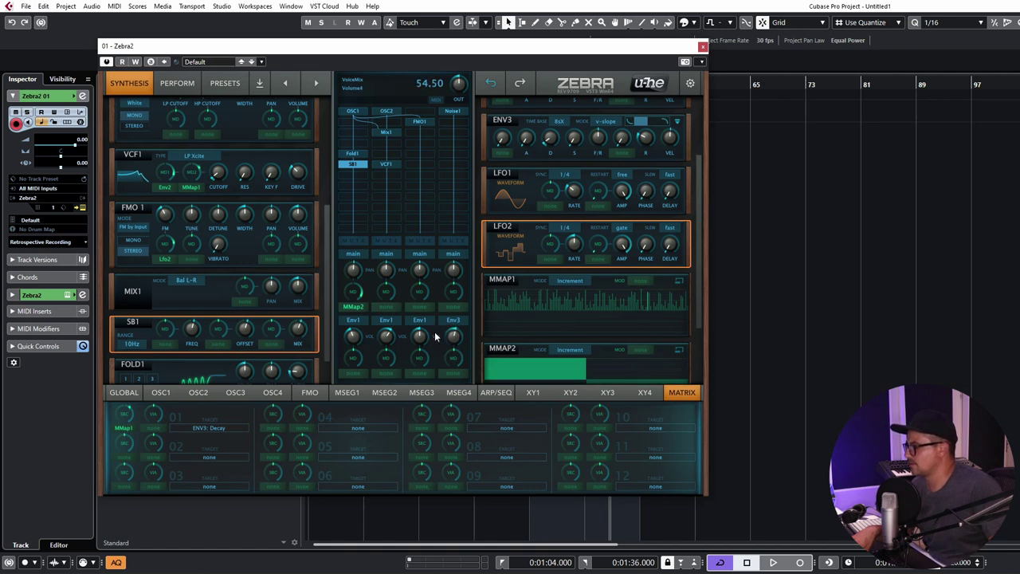
left_click(422, 123)
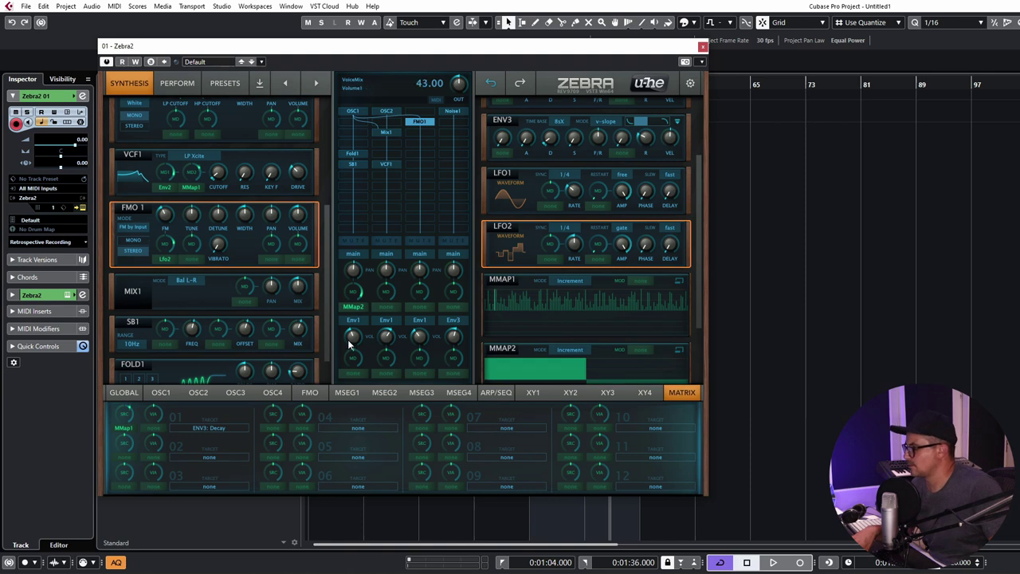
left_click_drag(358, 279, 355, 320)
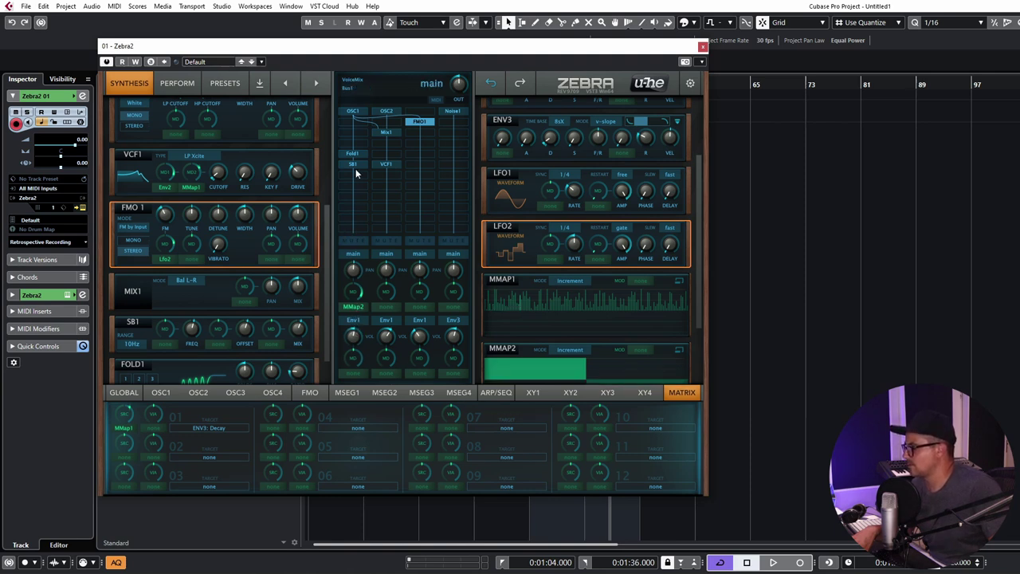
Try SB1 lower in the first column with its frequency adjusted and mix raised, and remove it from the grid.
left_click_drag(355, 167, 353, 184)
left_click_drag(192, 328, 193, 322)
left_click_drag(295, 335, 303, 275)
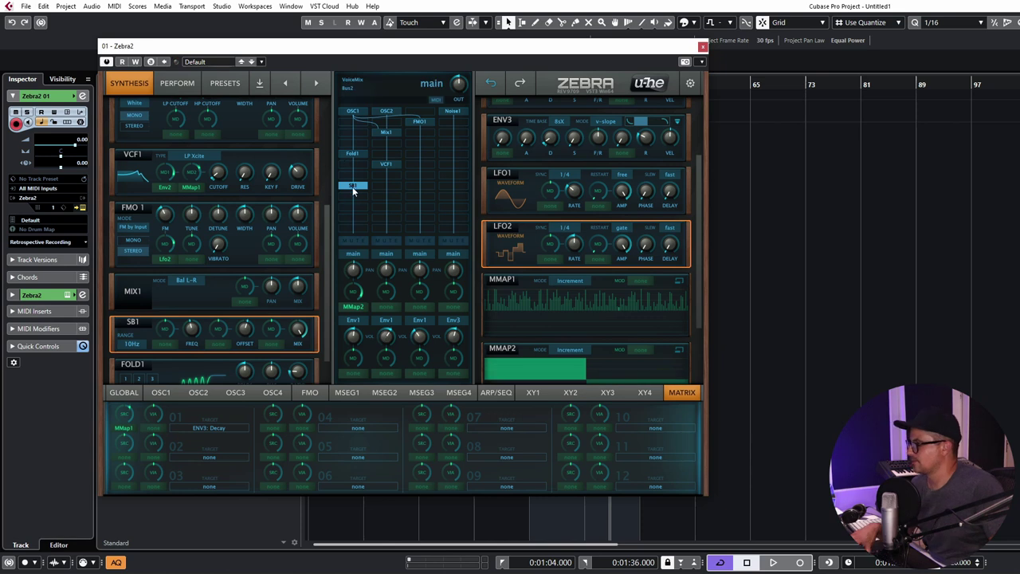
left_click_drag(353, 189, 426, 177)
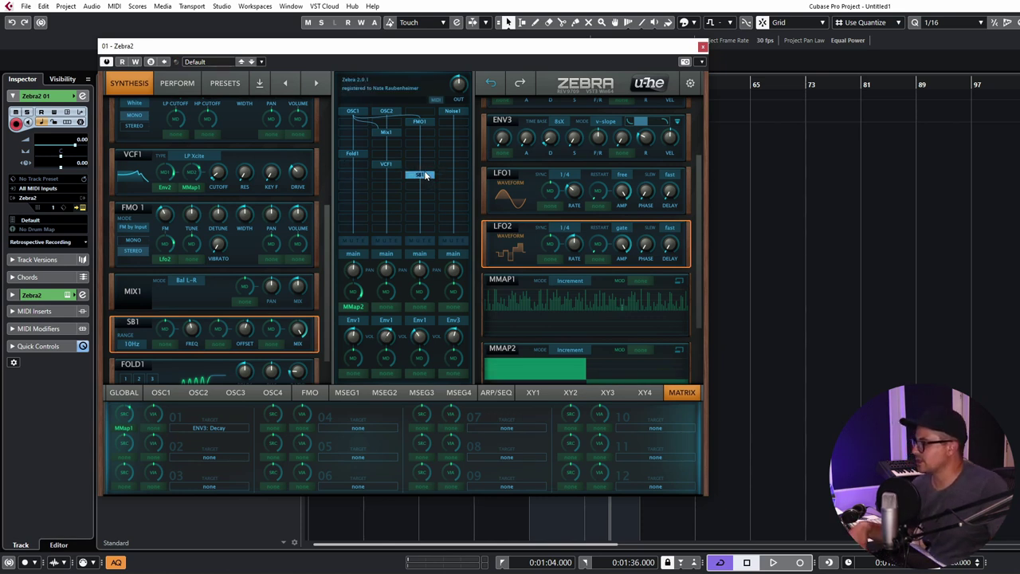
right_click(427, 177)
left_click(452, 259)
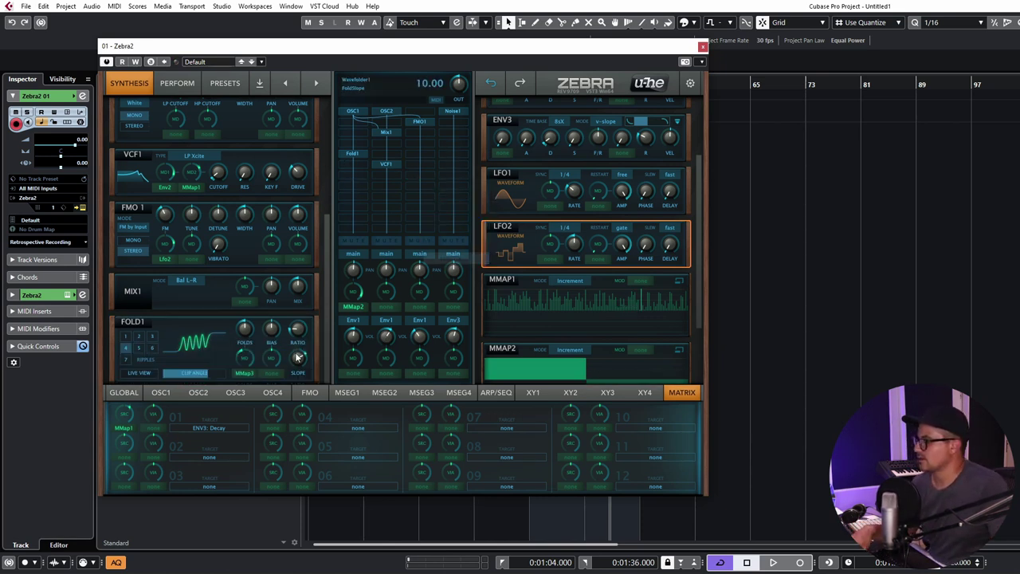
Add a Shape1 module below FMO1 in the third column and raise its input level.
left_click(426, 153)
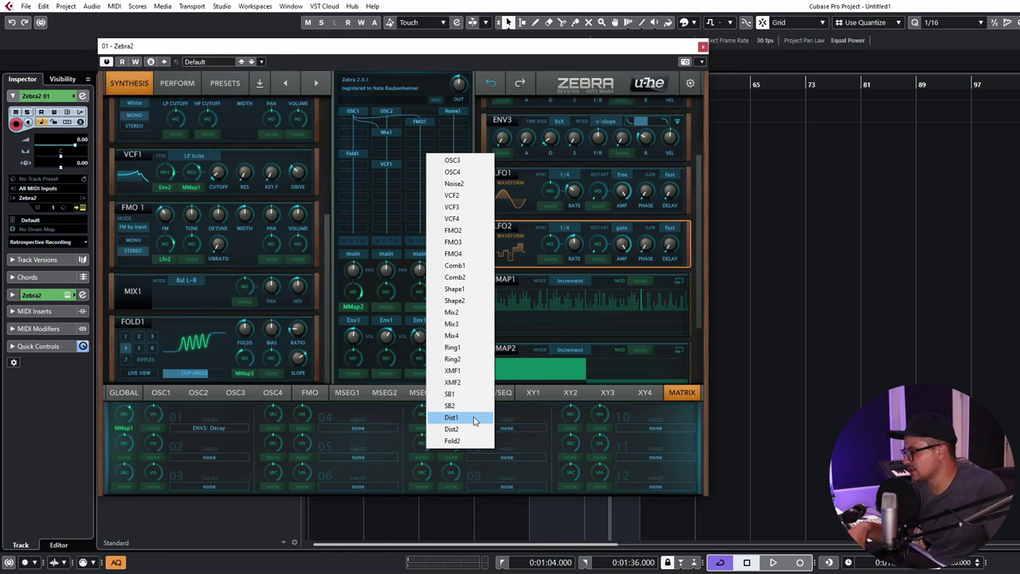
left_click(455, 289)
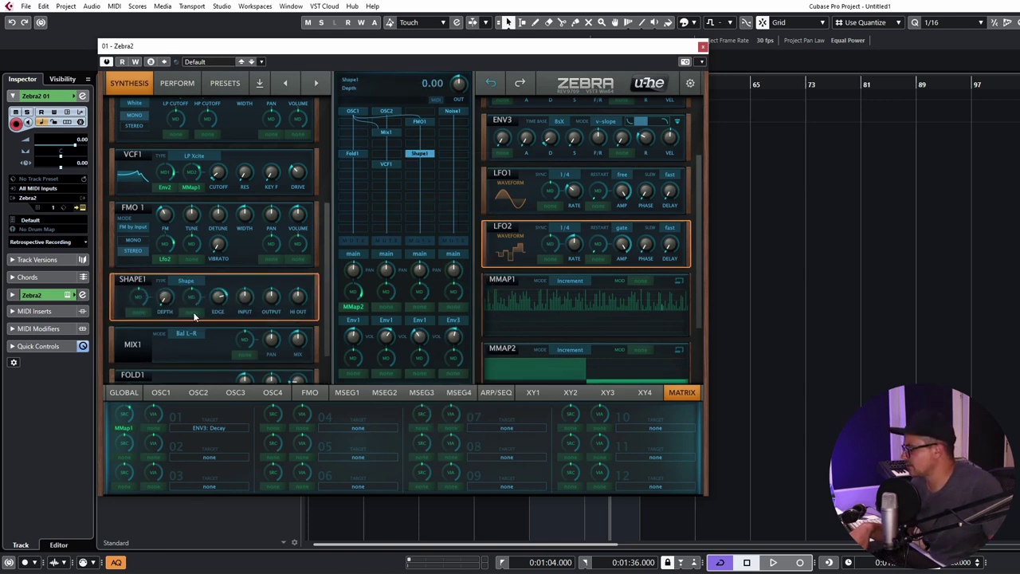
mouse_move(177, 304)
left_mouse_down()
mouse_move(177, 263)
mouse_move(177, 305)
left_mouse_up()
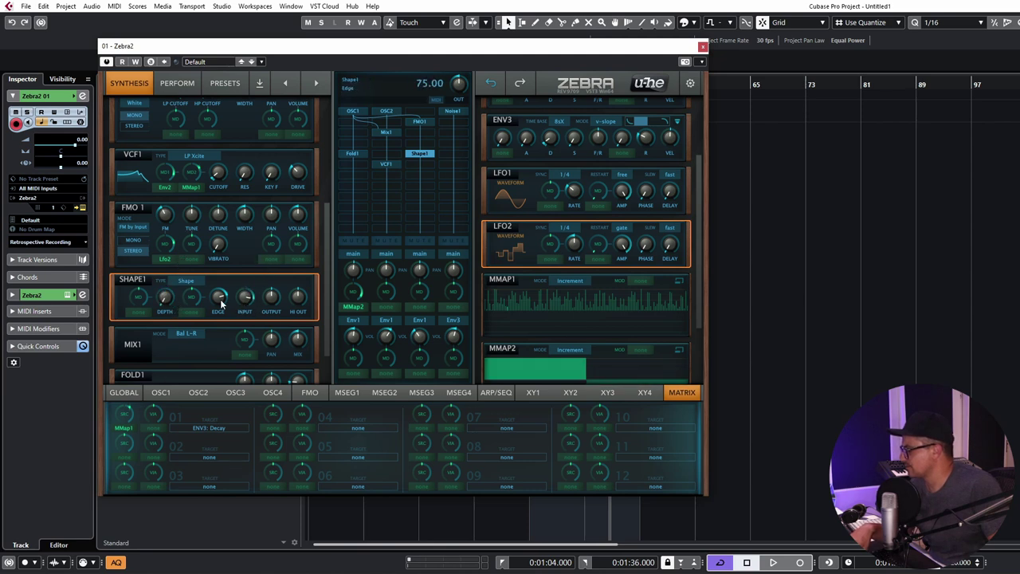
Set Shape1's type to Crush after trying T-Drive, and raise its output level.
left_click(185, 281)
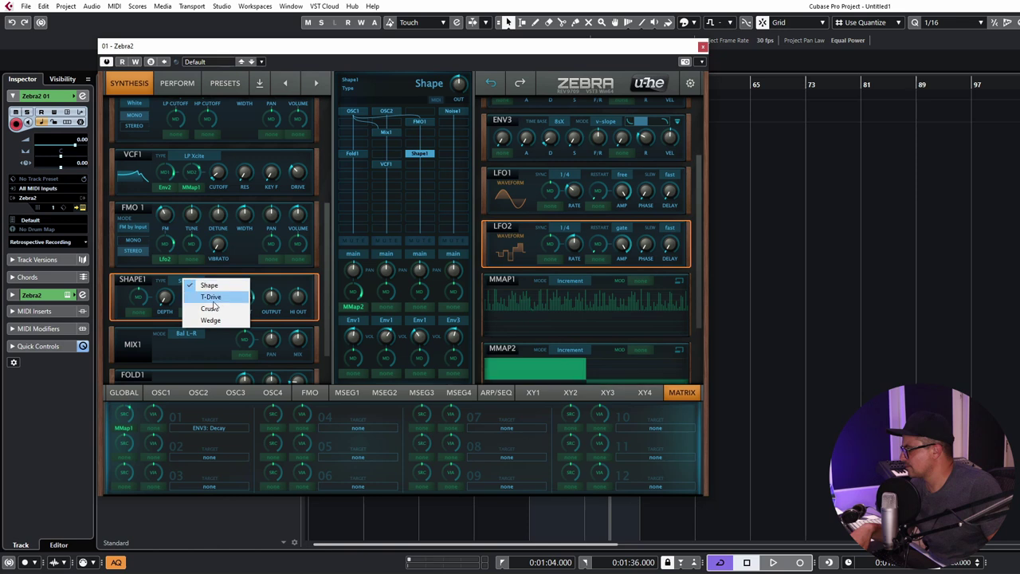
left_click(211, 301)
left_click(185, 282)
left_click(210, 311)
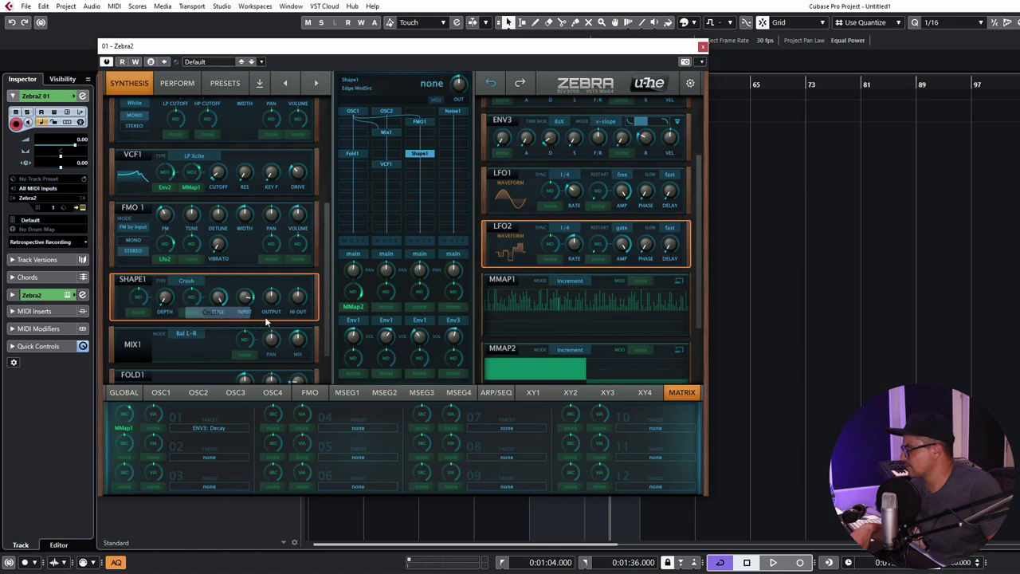
left_click_drag(275, 302, 282, 287)
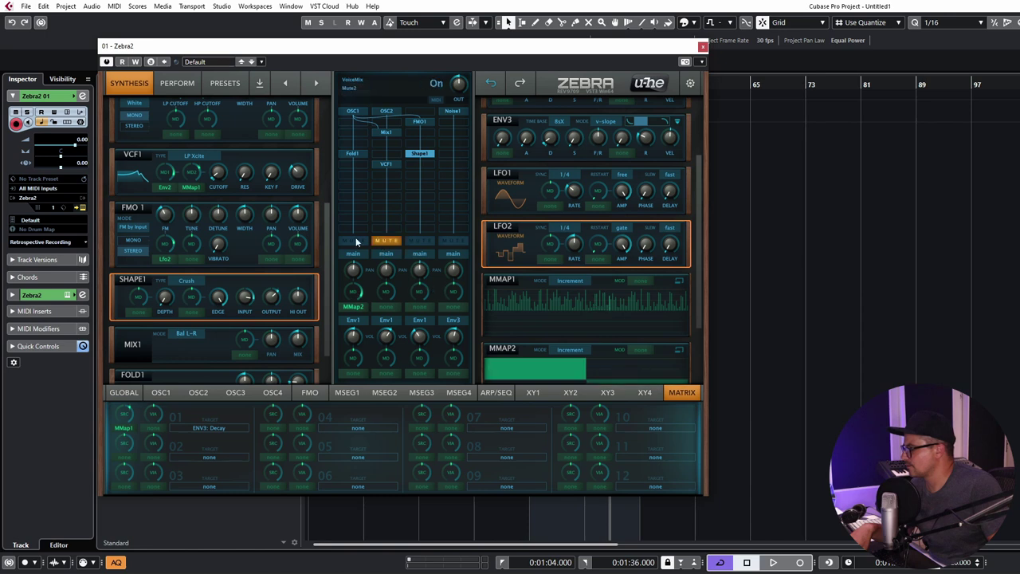
Isolate the FMO1 column by muting the others, and compare Shape1's T-Drive type with Crush.
left_click(356, 241)
left_click(453, 241)
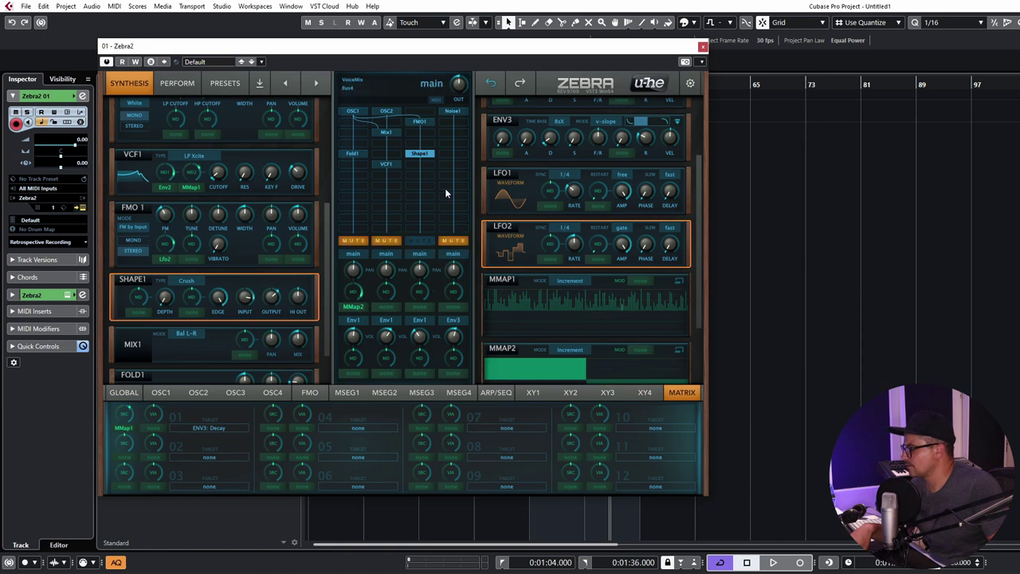
left_click(193, 281)
left_click(221, 307)
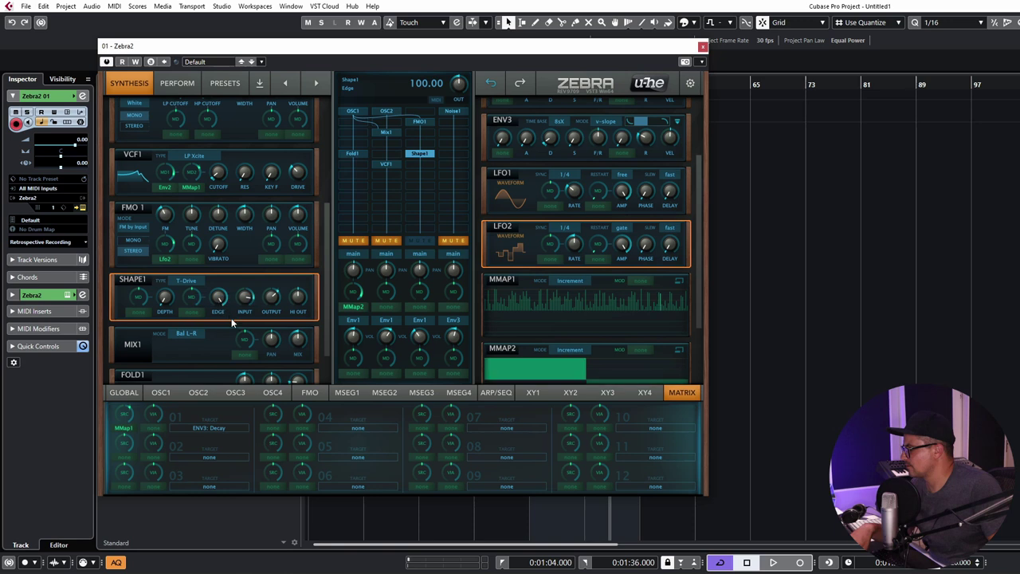
left_click(195, 281)
left_click(223, 294)
Raise Shape1's depth, lower its edge, and assign Env2 as the edge modulation source with an adjusted amount.
scroll(243, 295, "up", 3)
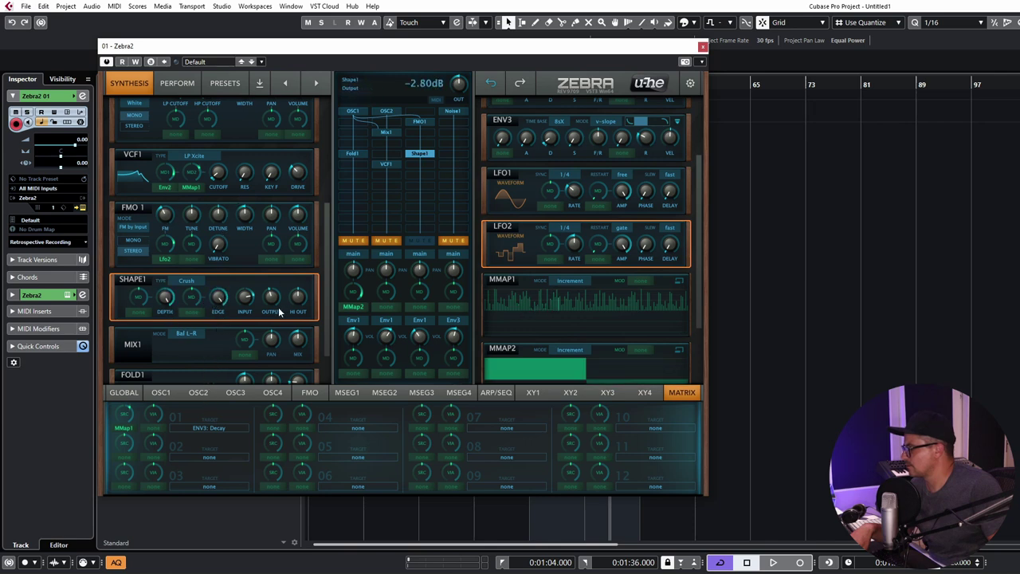
scroll(220, 303, "up", 3)
left_click_drag(217, 297, 214, 317)
left_click(212, 313)
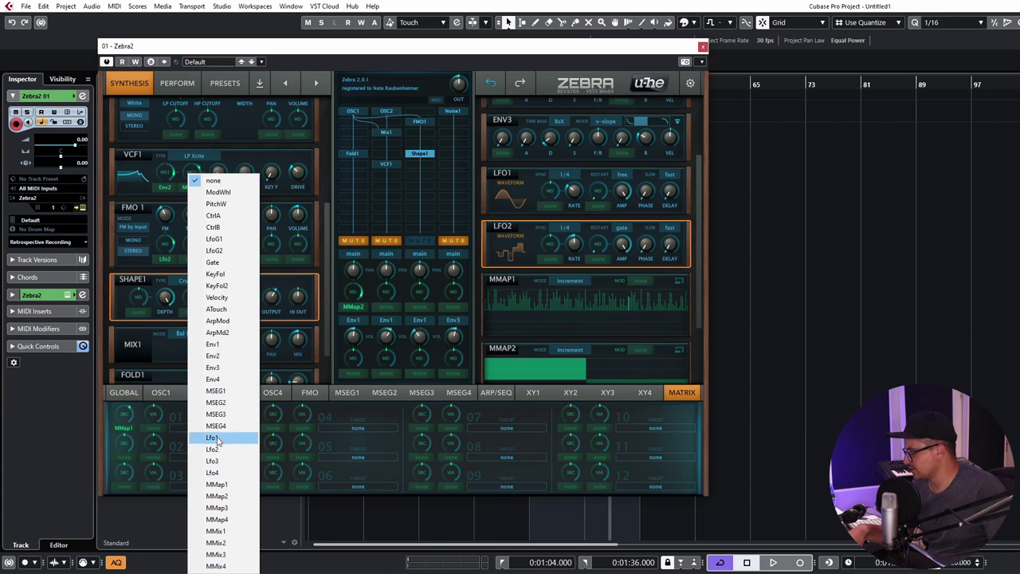
left_click(212, 356)
mouse_move(191, 300)
left_mouse_down()
mouse_move(189, 289)
mouse_move(192, 309)
left_mouse_up()
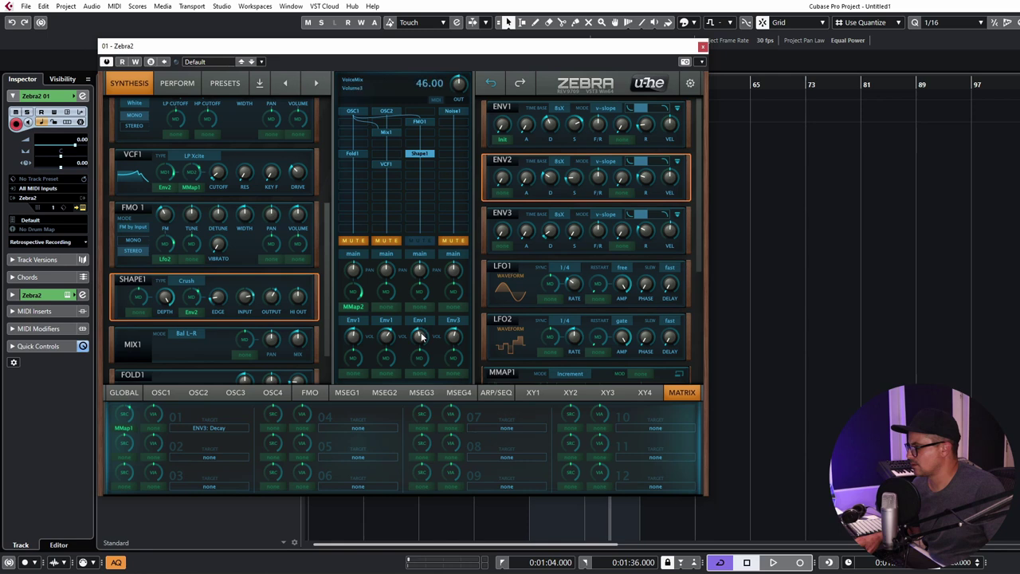
Unmute the first, second and fourth columns so the full patch plays.
left_click(387, 240)
left_click(353, 241)
left_click(452, 241)
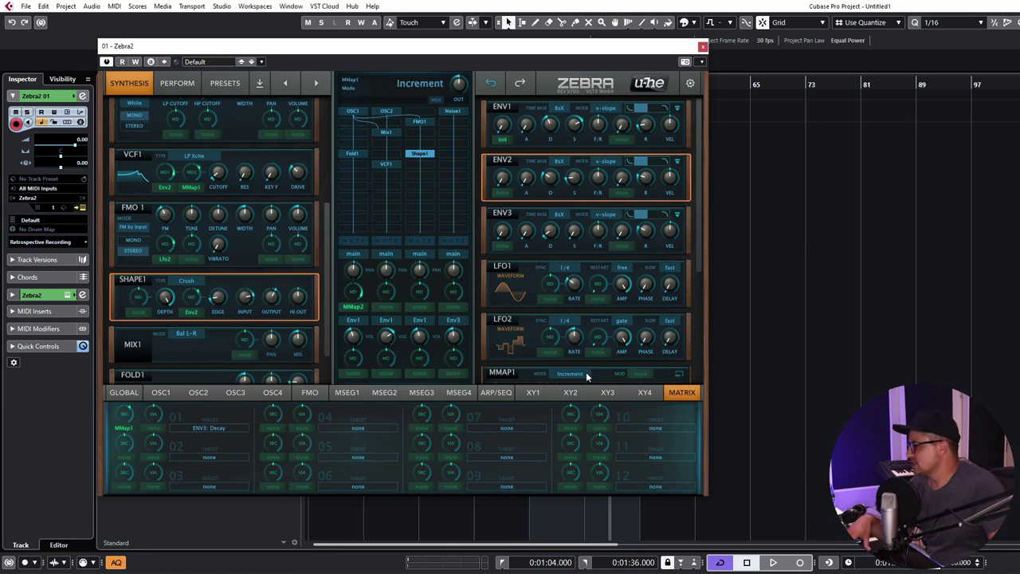
Add a NuRev reverb at the start of the second lane in the global effects grid.
left_click(130, 392)
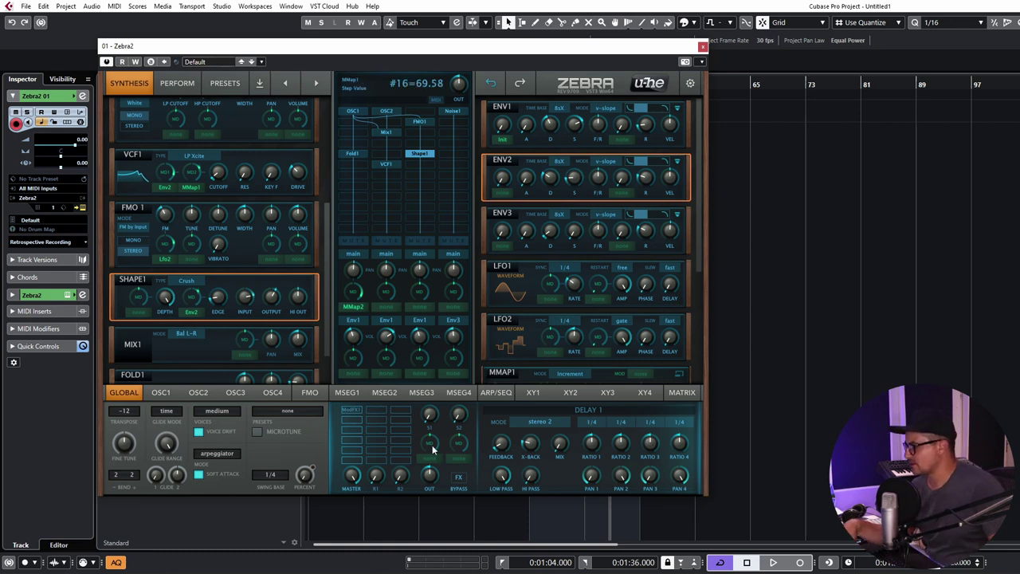
left_click(381, 411)
left_click(416, 401)
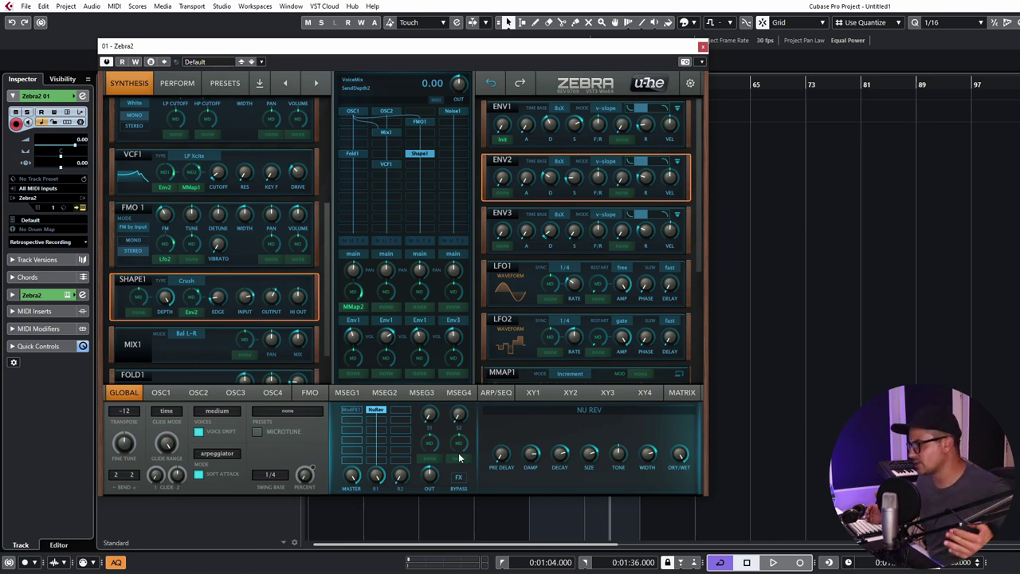
Assign ArpMod to modulate send 1 and set arpeggiator Mod A amounts: low on step 4, full on step 7, medium on step 13.
left_click(431, 463)
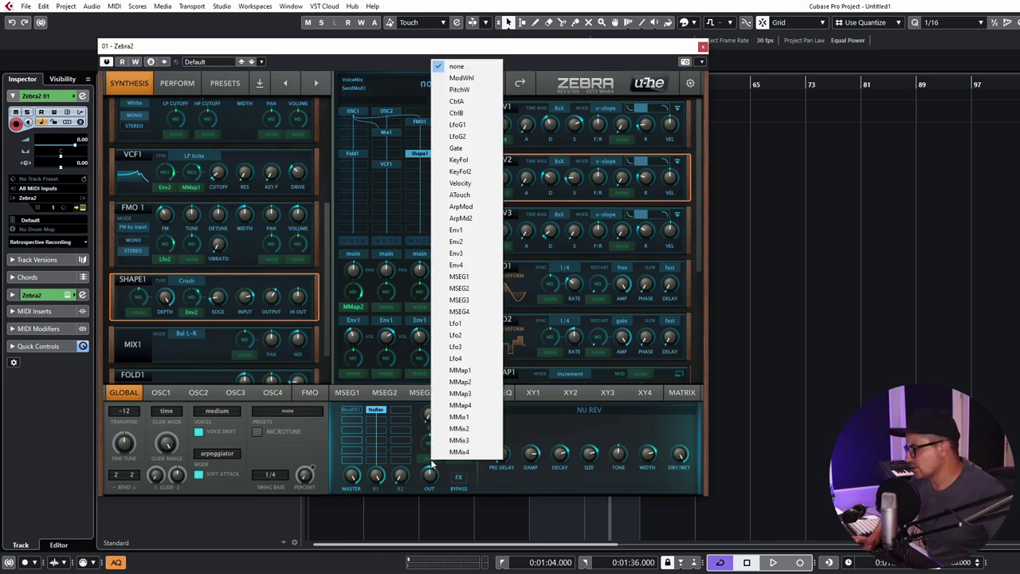
left_click(462, 207)
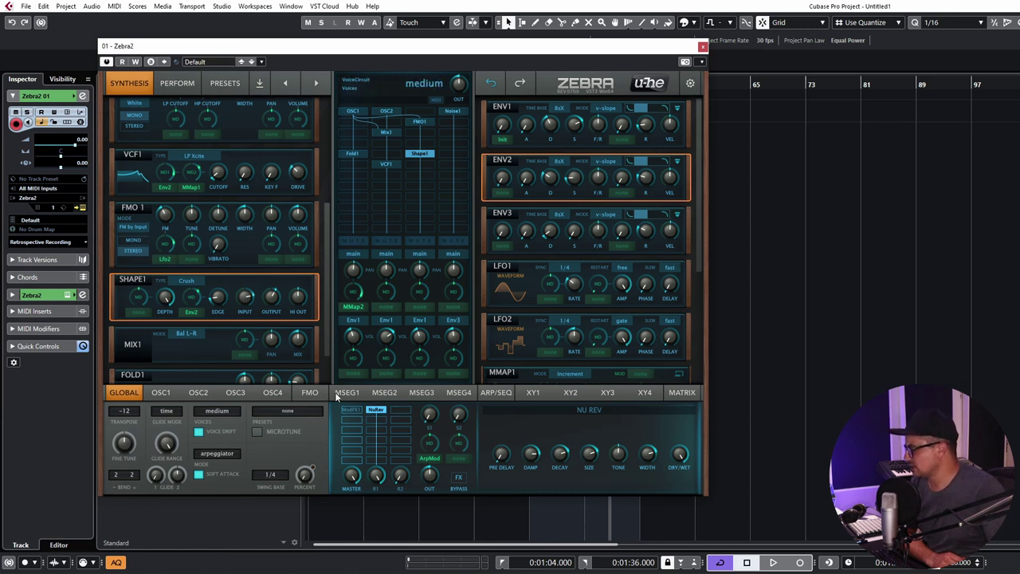
left_click(496, 392)
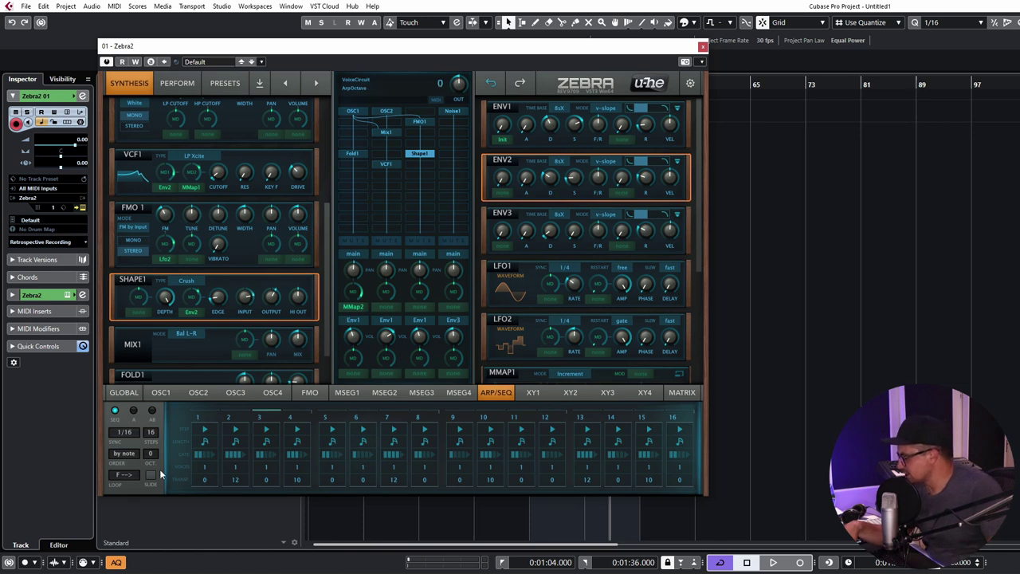
left_click(133, 412)
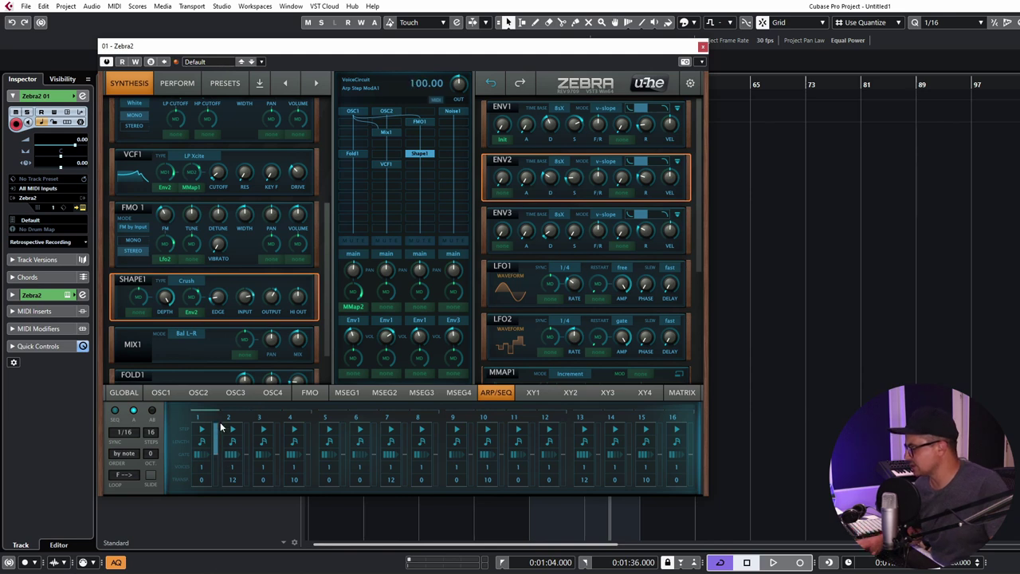
left_click_drag(215, 458, 213, 451)
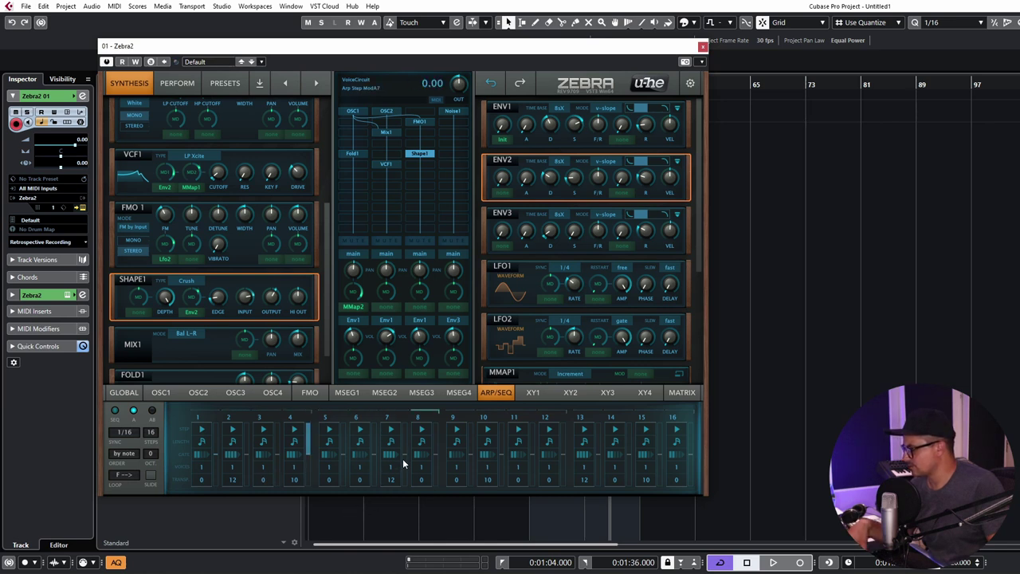
left_click_drag(308, 449, 310, 498)
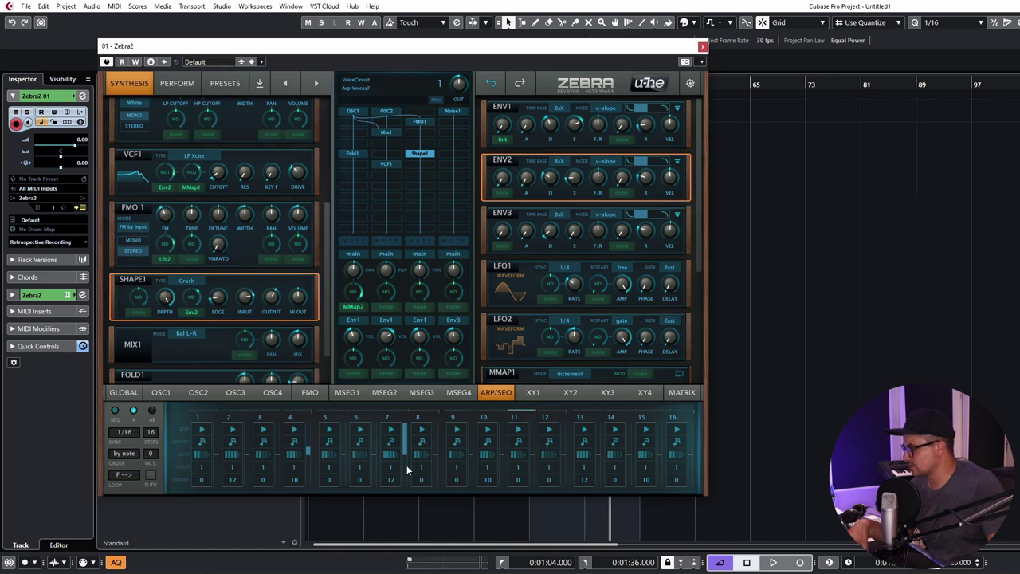
left_click_drag(598, 456, 600, 430)
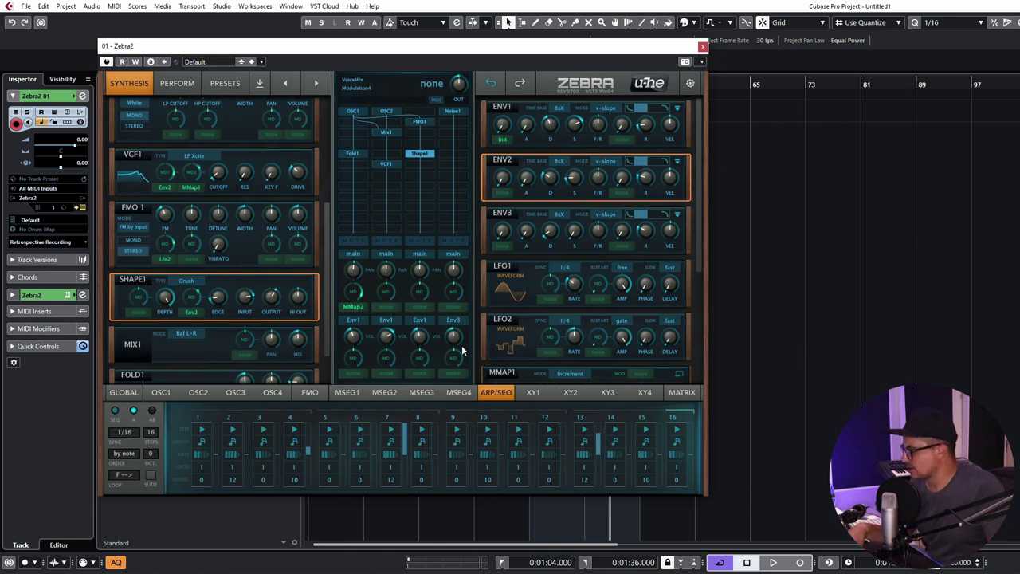
Raise the ArpMod depth on send 1 and insert Comp1 ahead of NuRev in the second effects lane.
left_click(135, 392)
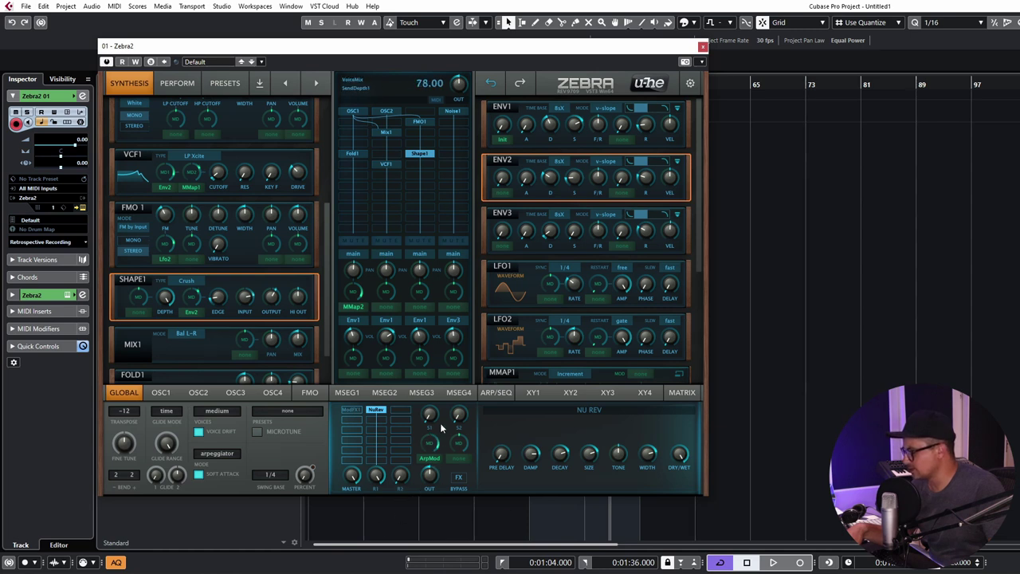
left_click_drag(440, 428, 443, 420)
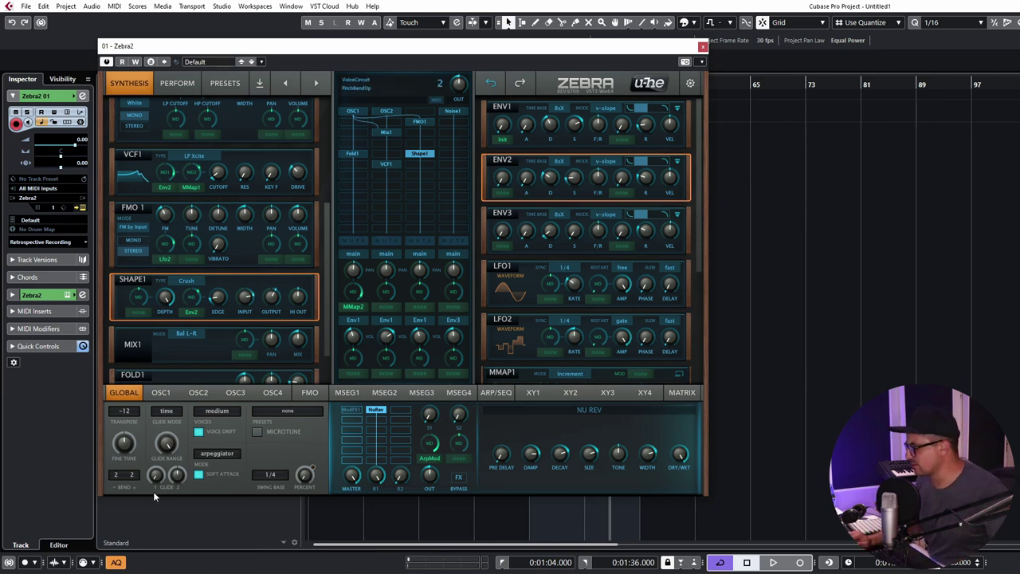
left_click_drag(375, 412, 375, 420)
left_click(376, 413)
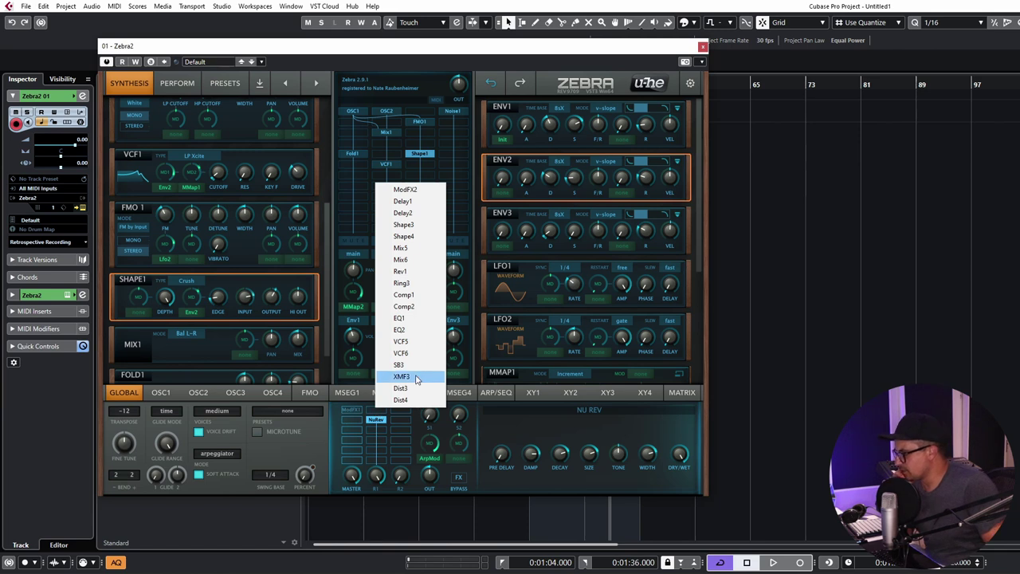
left_click(379, 425)
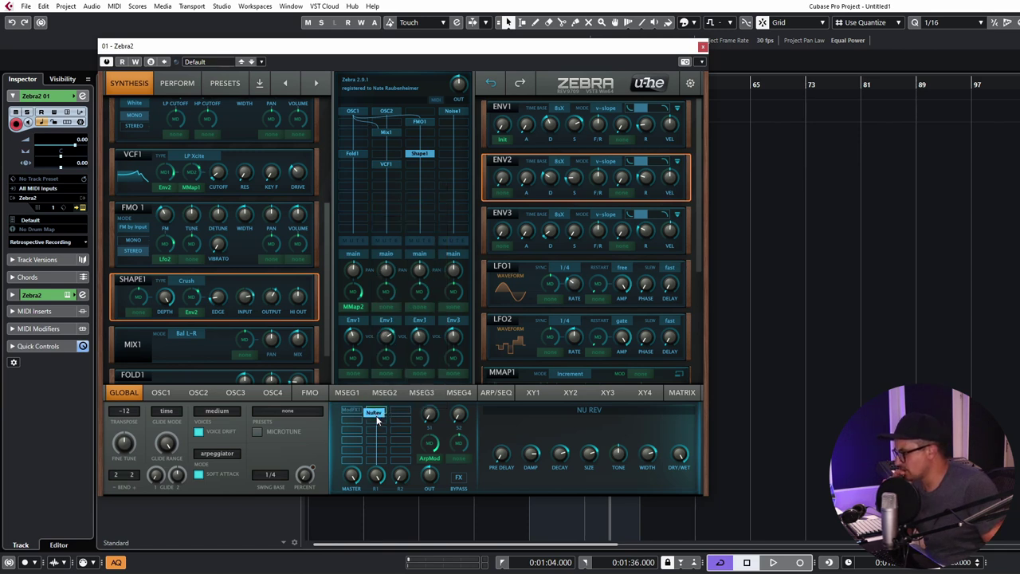
left_click(381, 415)
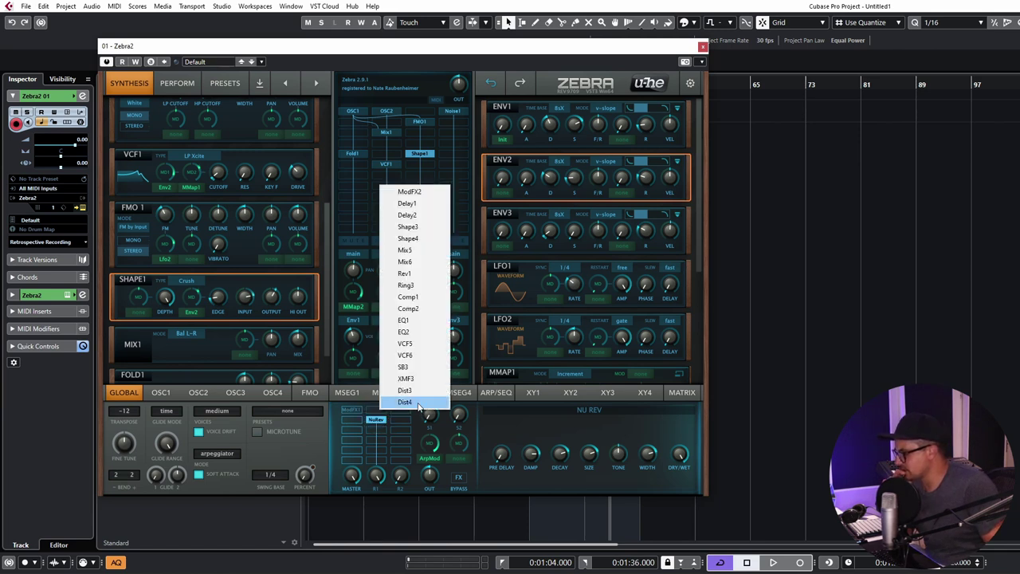
left_click(420, 299)
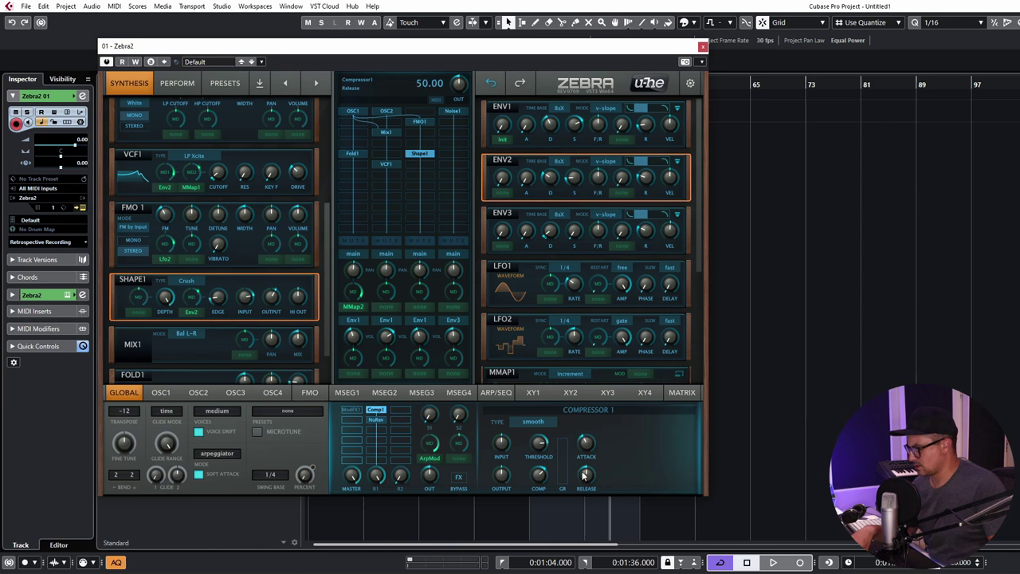
Set Comp1's threshold to about -39.5 and reduce its output, comparing its placement after and before NuRev.
left_click_drag(539, 444, 543, 473)
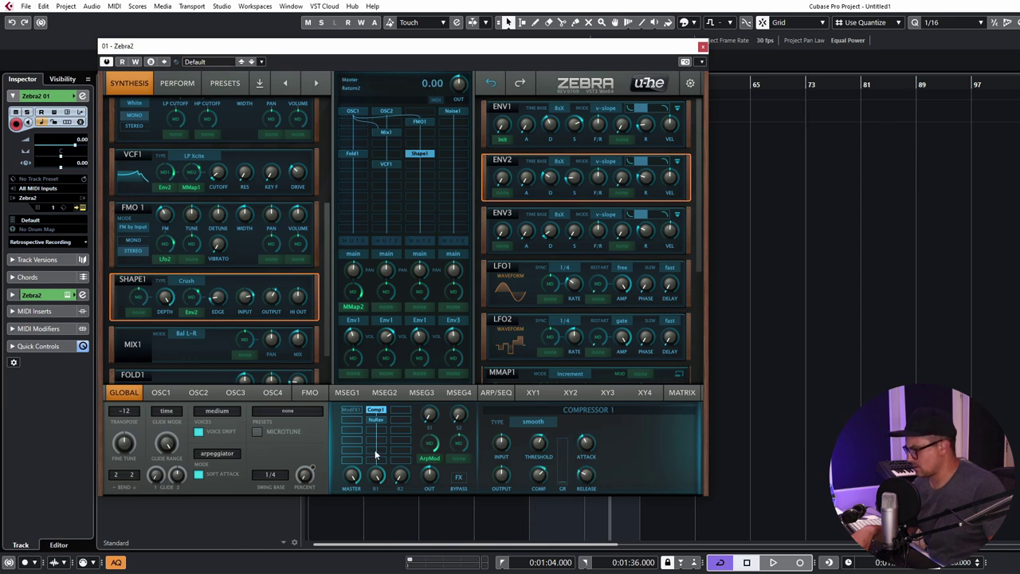
left_click_drag(375, 412, 379, 431)
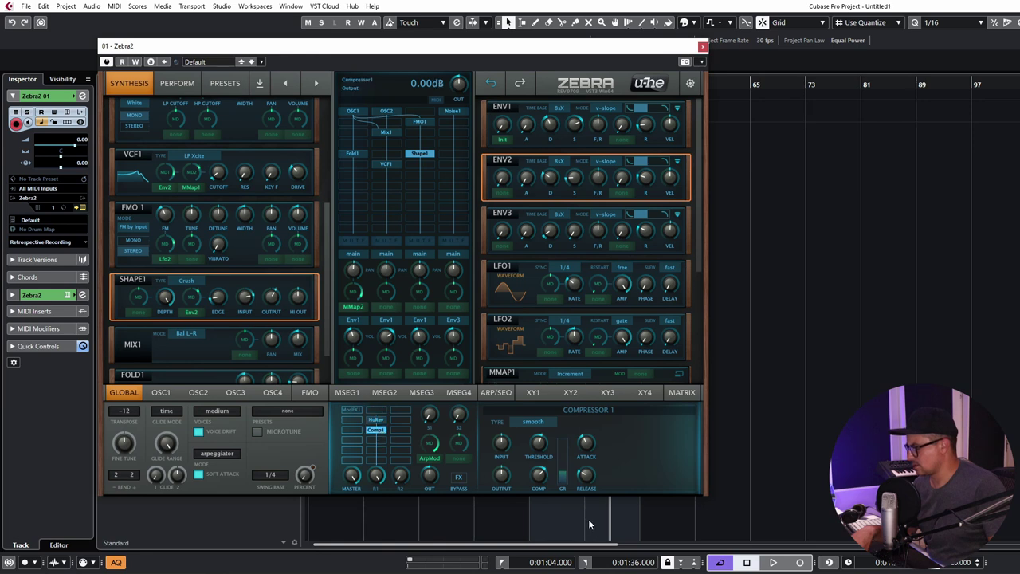
left_click_drag(502, 476, 510, 496)
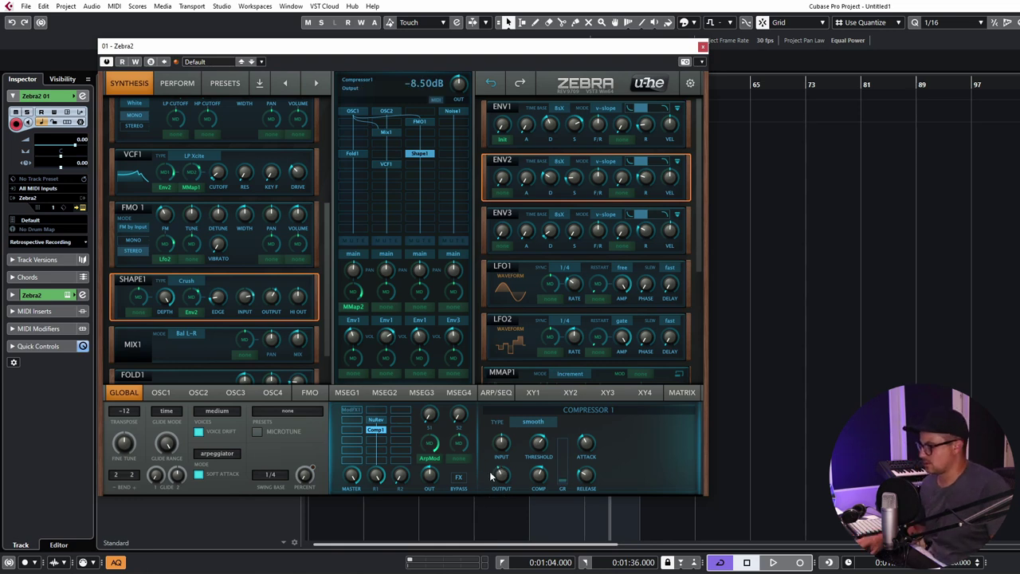
left_click_drag(375, 430, 379, 410)
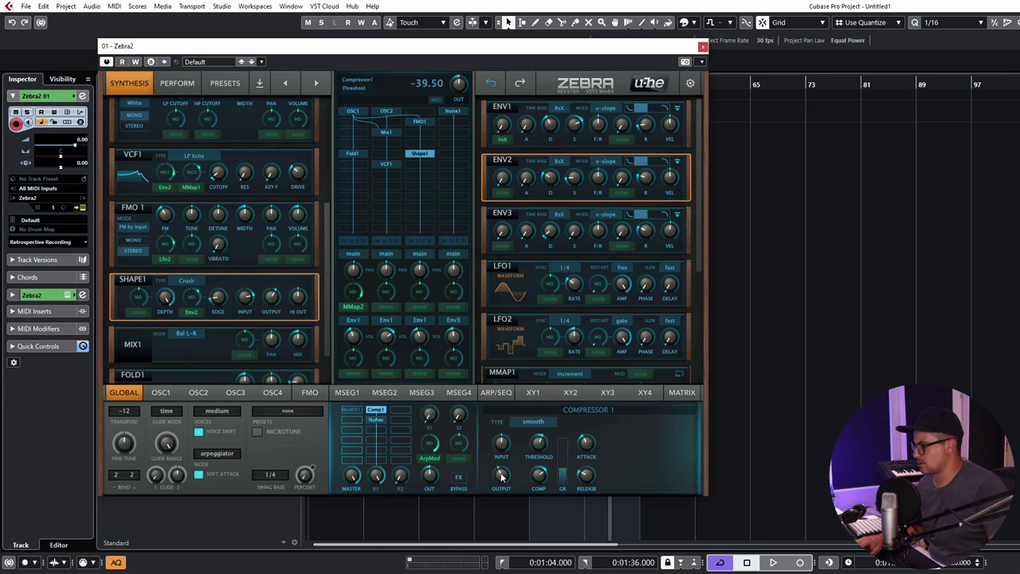
mouse_move(505, 475)
left_mouse_down()
mouse_move(518, 460)
mouse_move(509, 477)
left_mouse_up()
Add EQ2 after NuRev with the low shelf at -24 and a slight boost on band 3, and set return 1 to 88.50.
left_click(375, 431)
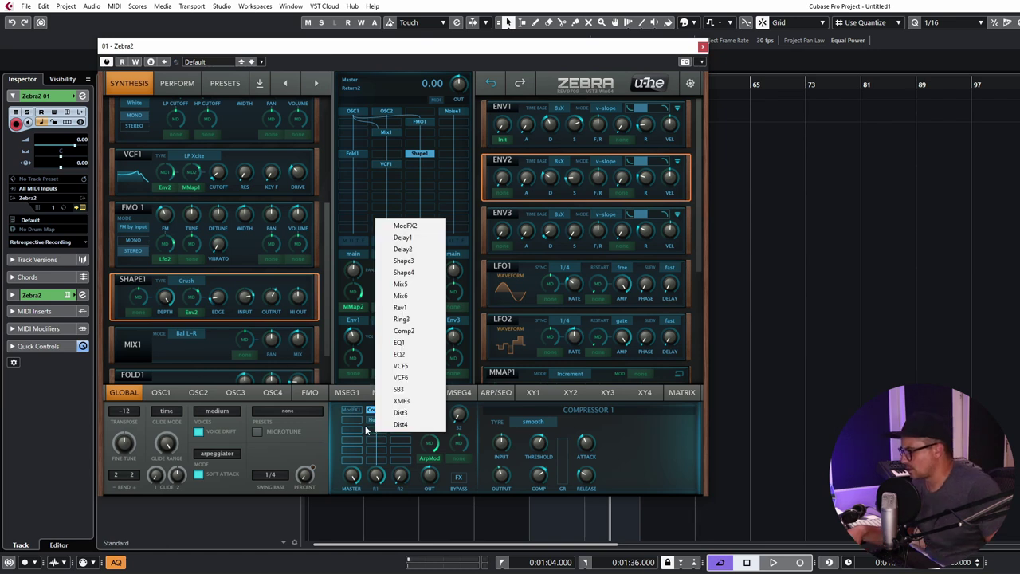
left_click(408, 353)
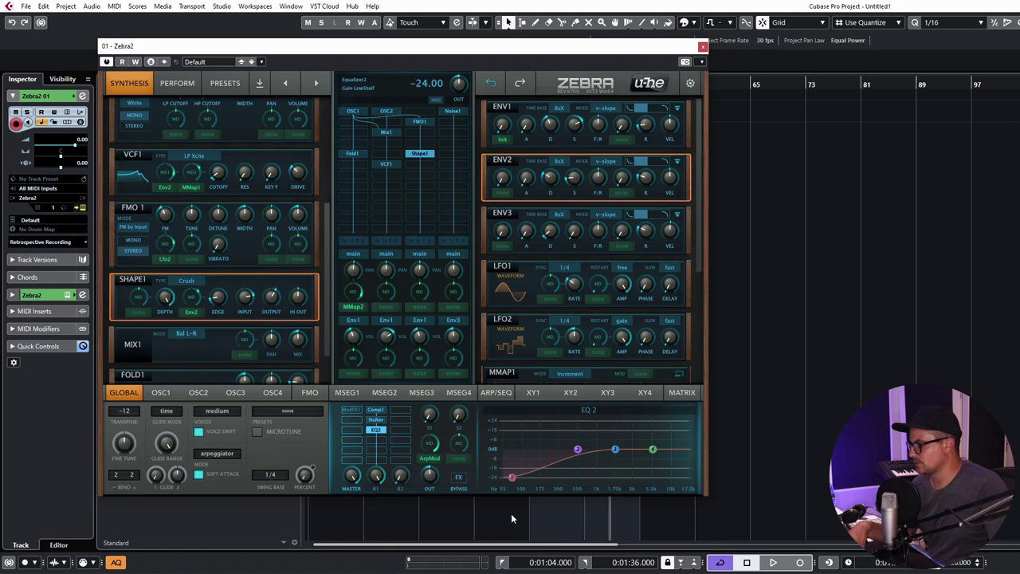
mouse_move(614, 450)
left_mouse_down()
mouse_move(611, 437)
mouse_move(615, 450)
left_mouse_up()
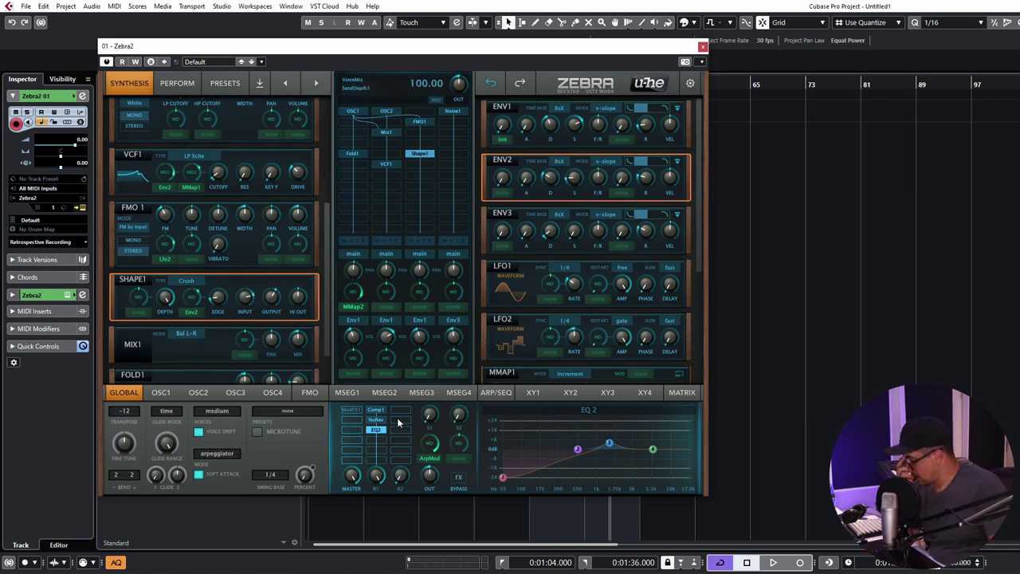
left_click_drag(383, 485, 382, 488)
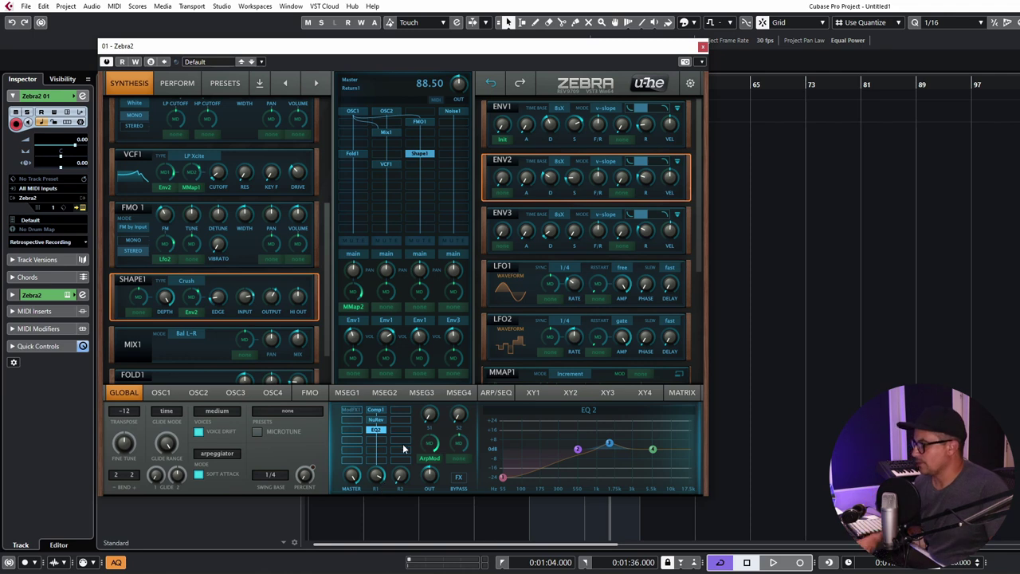
Add Delay1 at the start of the third effects lane and raise send 2.
left_click(402, 411)
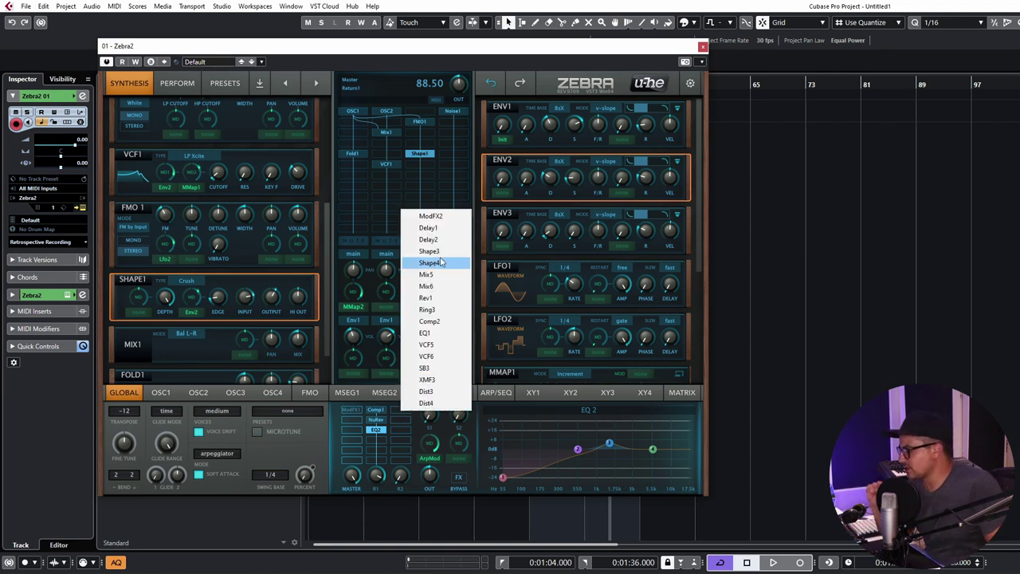
left_click(428, 228)
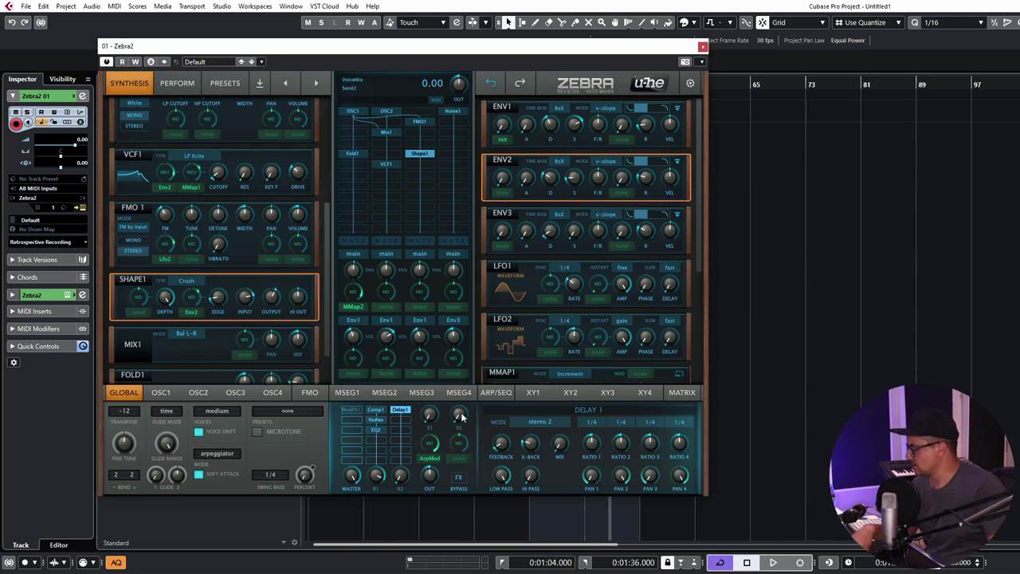
left_click_drag(461, 416, 470, 375)
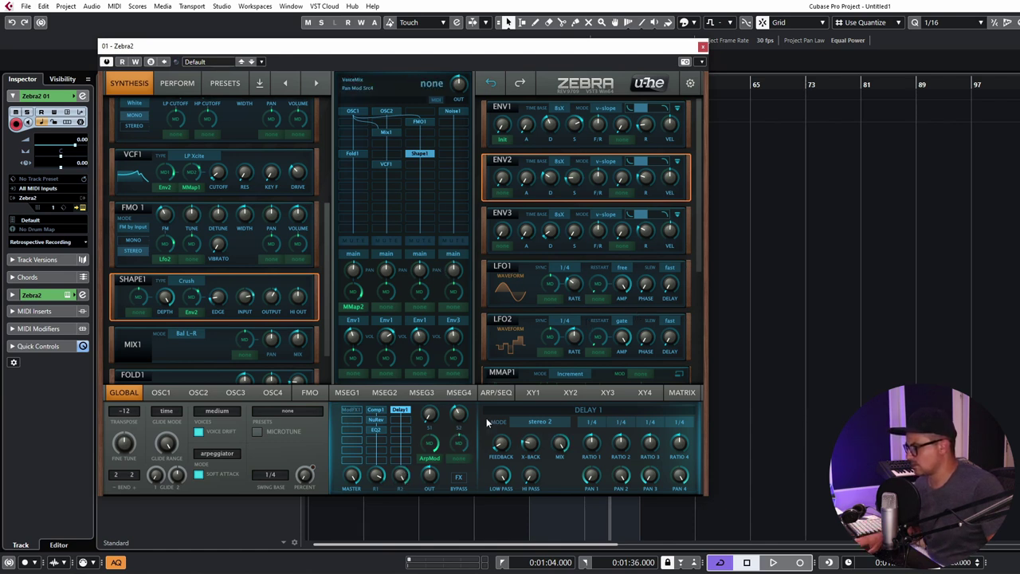
Set Delay1's first three tap times to 1/8 dot, 1/8 and 1/4 dot, keeping the fourth at 1/4.
left_click(599, 428)
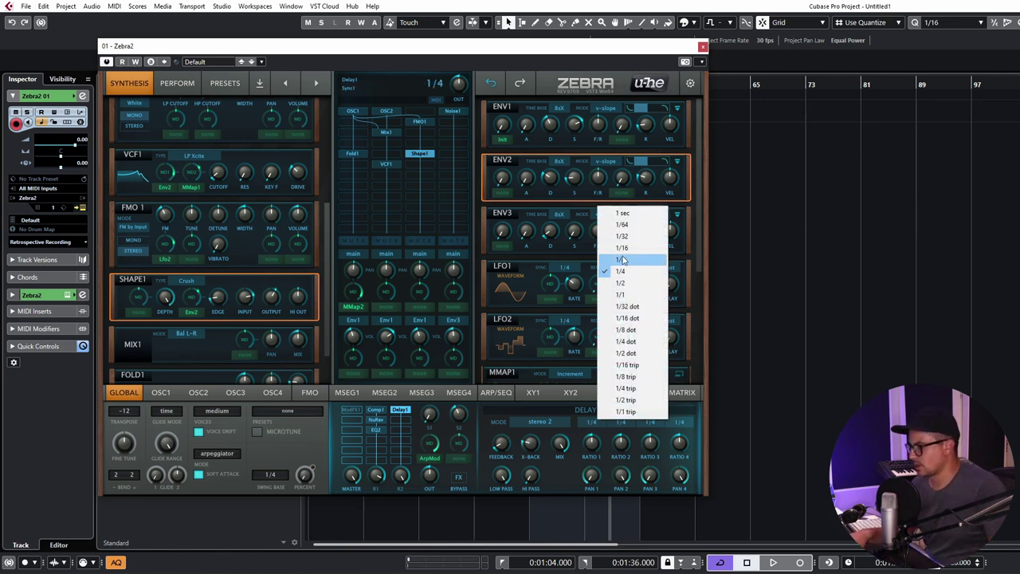
left_click(640, 331)
left_click(620, 422)
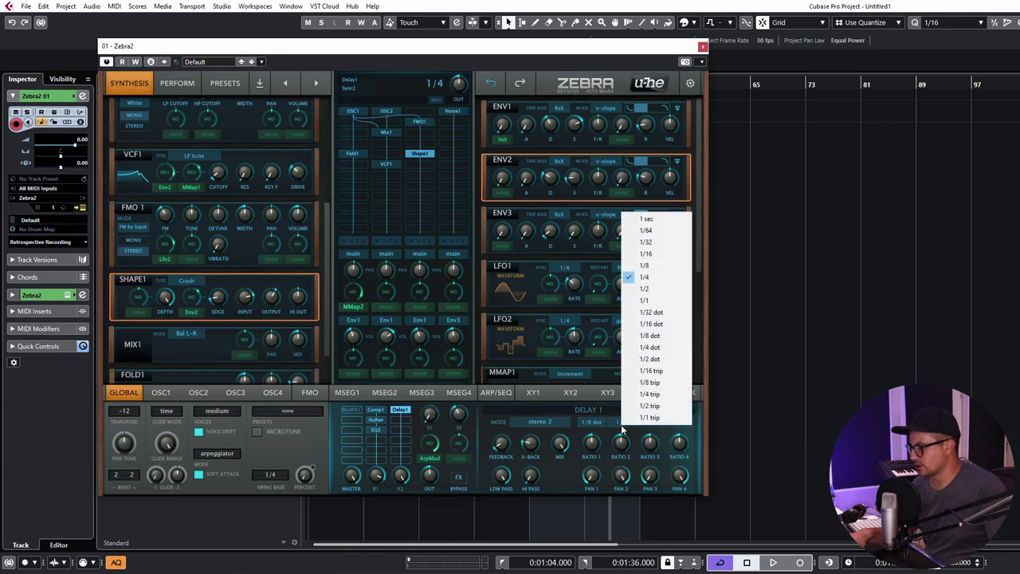
left_click(675, 265)
left_click(651, 423)
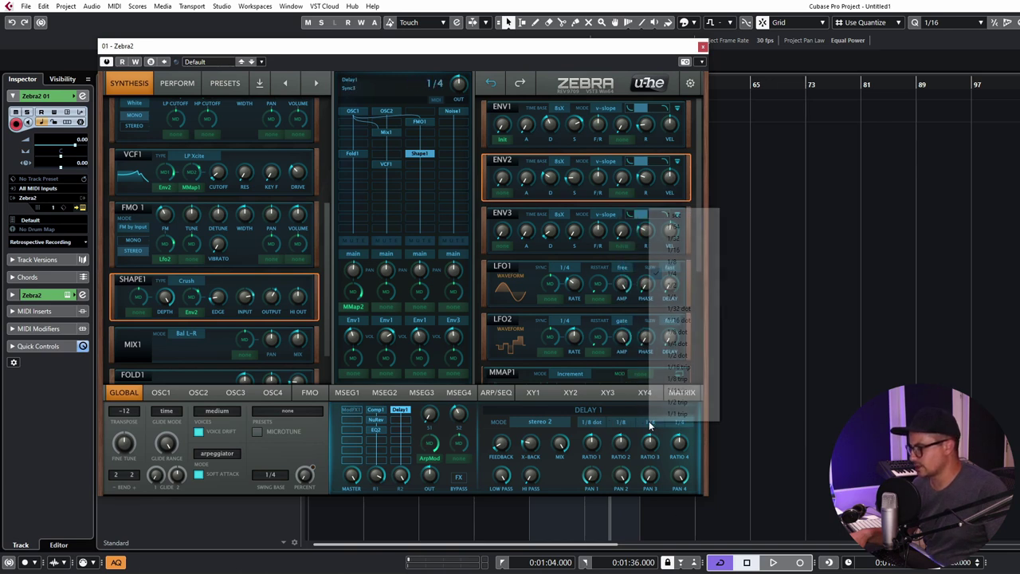
left_click(677, 343)
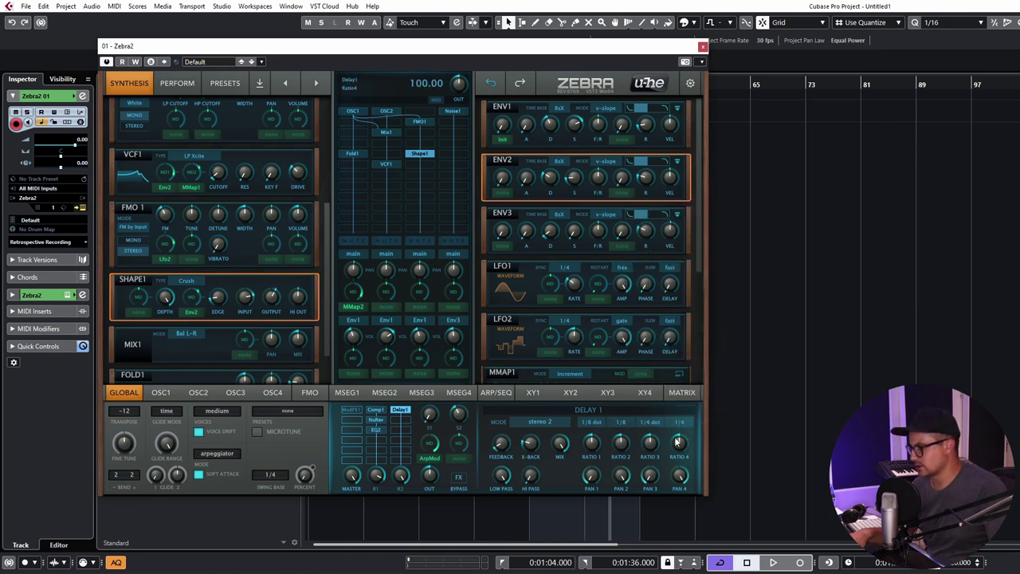
left_click(684, 423)
left_click(689, 499)
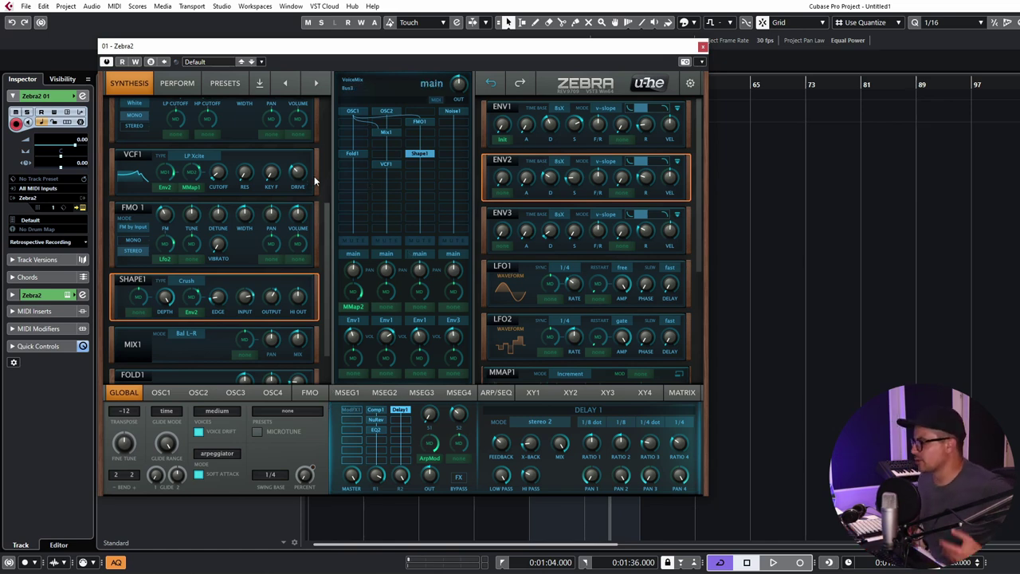
Add VCF2 below Fold1 in the first column and try the BP QBand type with the cutoff at 114.
left_click(359, 177)
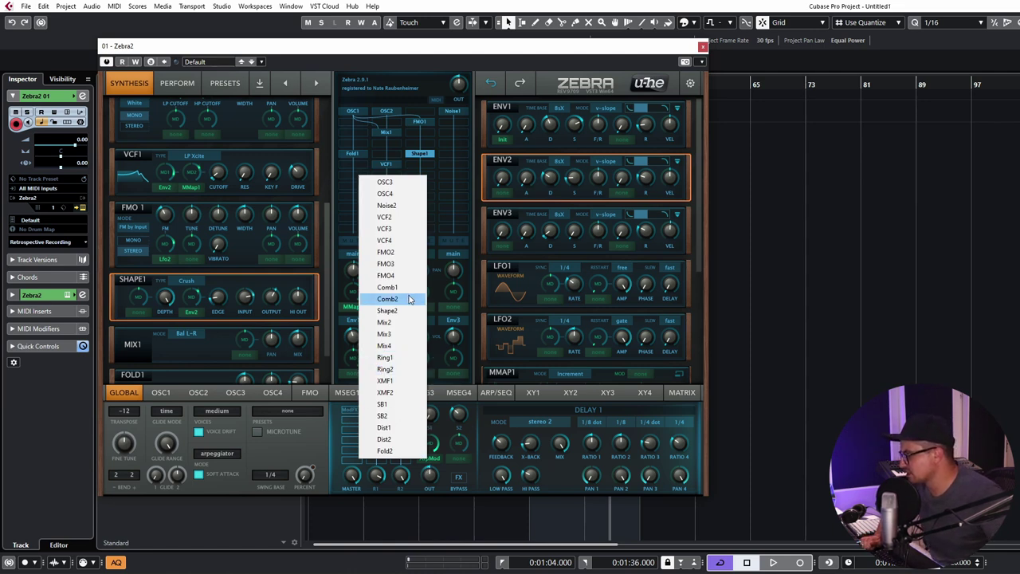
left_click(394, 218)
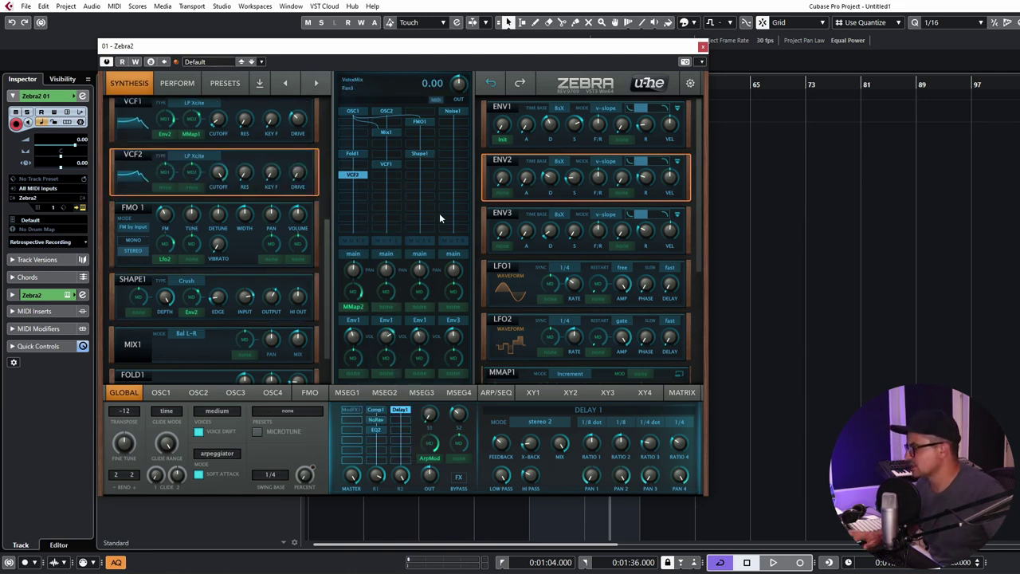
left_click(196, 155)
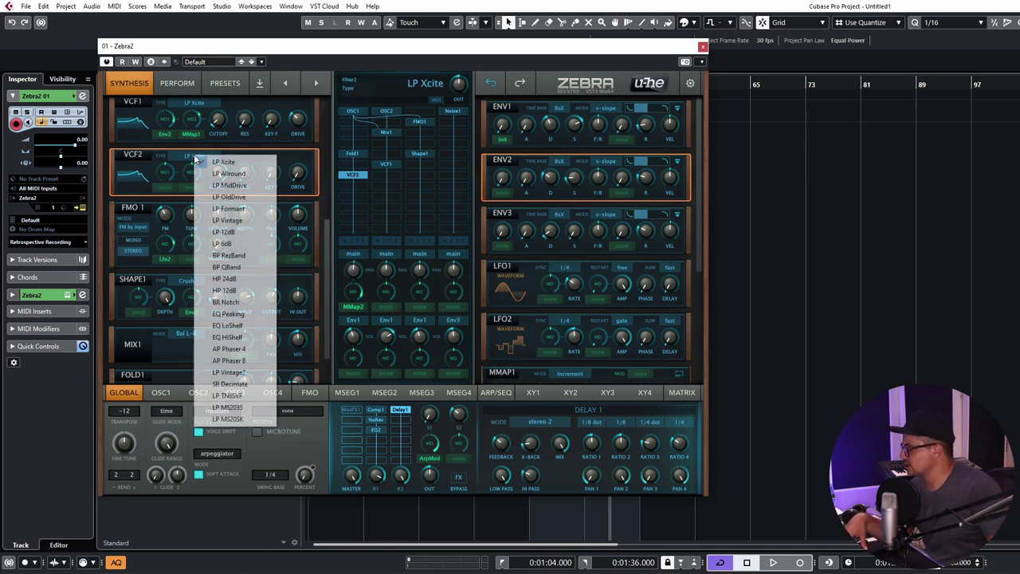
left_click(227, 267)
mouse_move(218, 172)
left_mouse_down()
mouse_move(224, 219)
mouse_move(247, 144)
mouse_move(219, 159)
mouse_move(227, 184)
left_mouse_up()
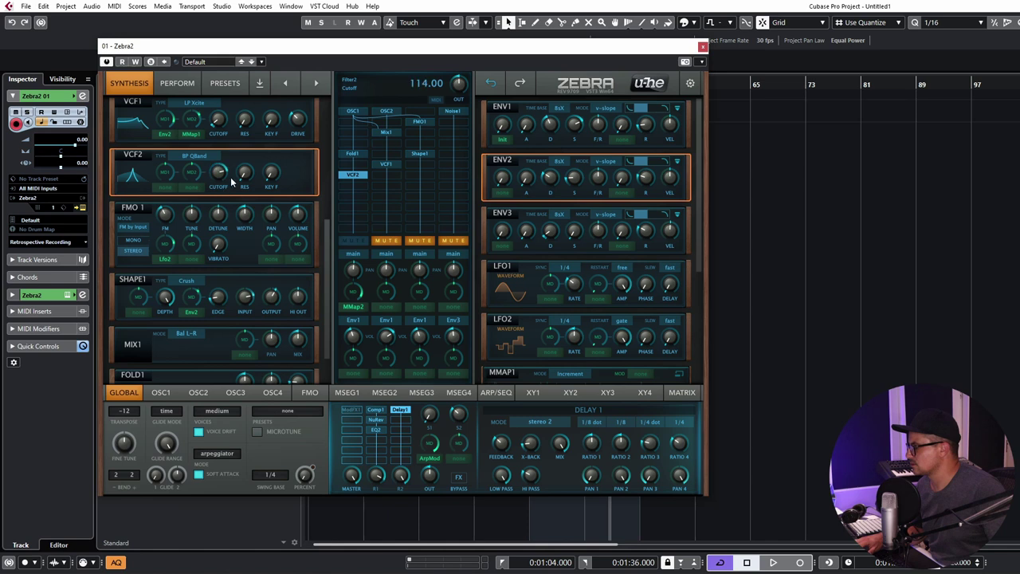
Try the AP Phaser 4 type on VCF2, and settle on BP RezBand.
left_click(195, 155)
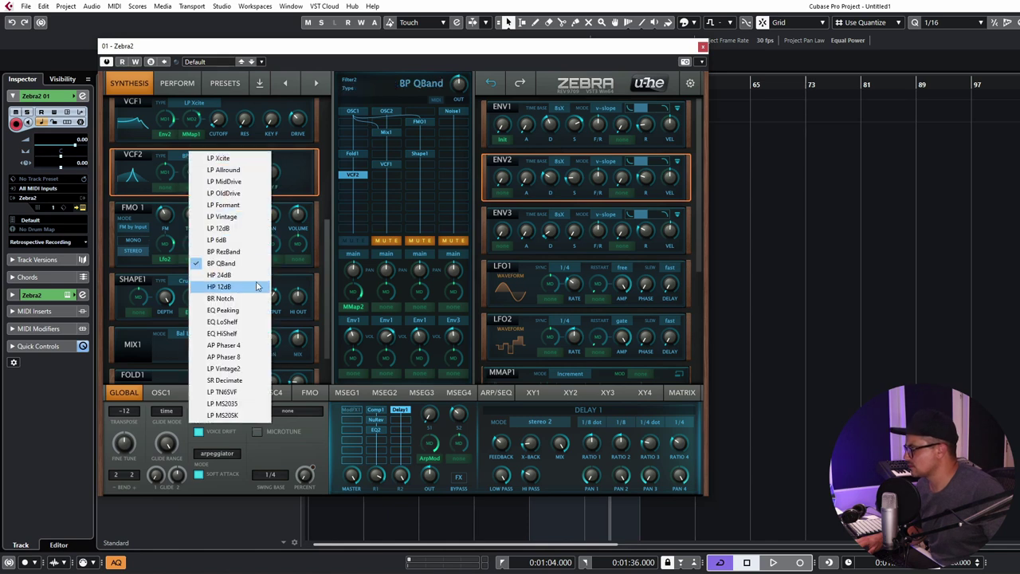
left_click(241, 347)
left_click(202, 157)
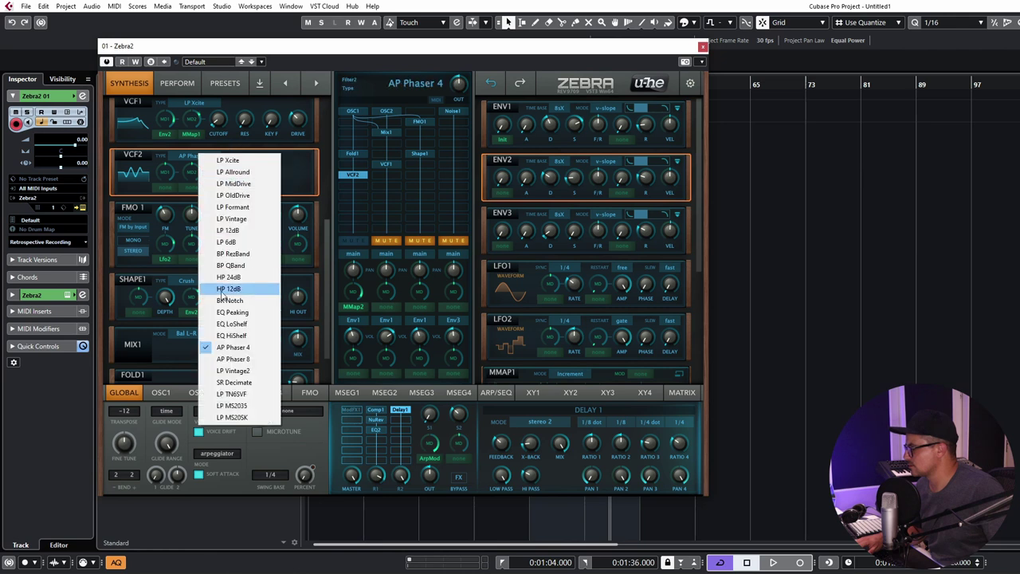
left_click(233, 254)
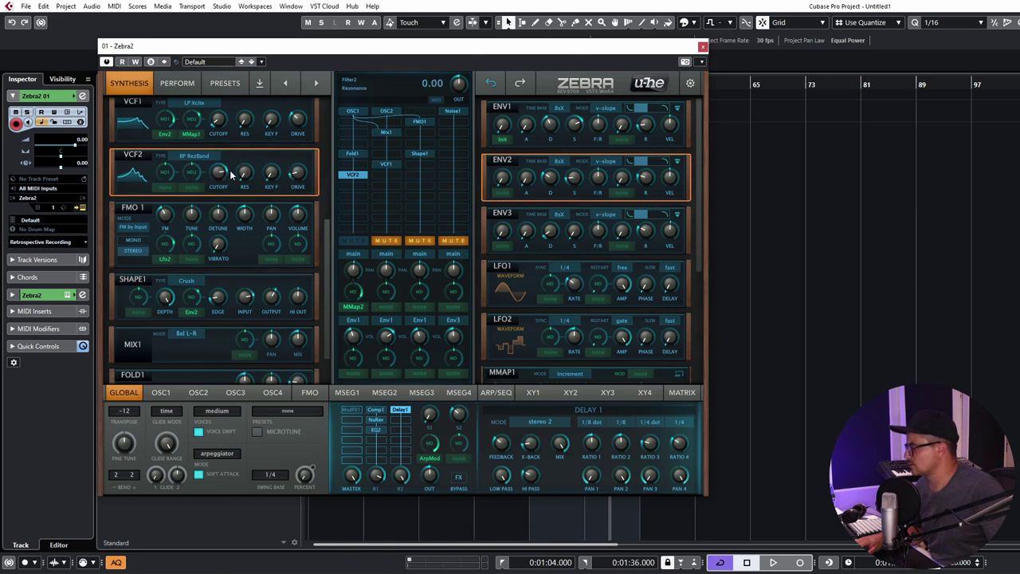
Assign Lfo2 as VCF2's second cutoff modulation source and adjust its depth.
left_click(192, 189)
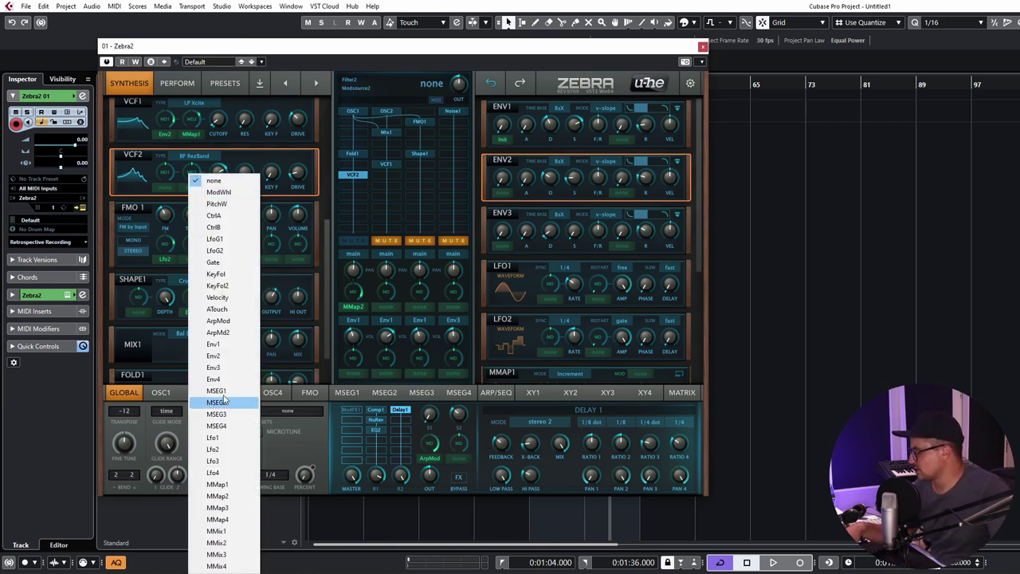
left_click(214, 450)
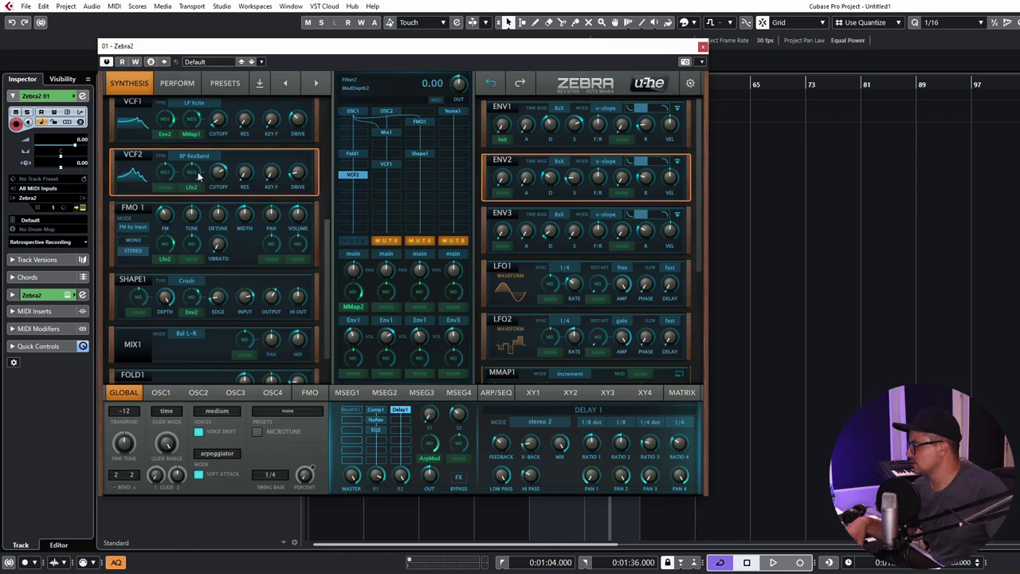
mouse_move(199, 176)
left_mouse_down()
mouse_move(199, 163)
mouse_move(193, 178)
left_mouse_up()
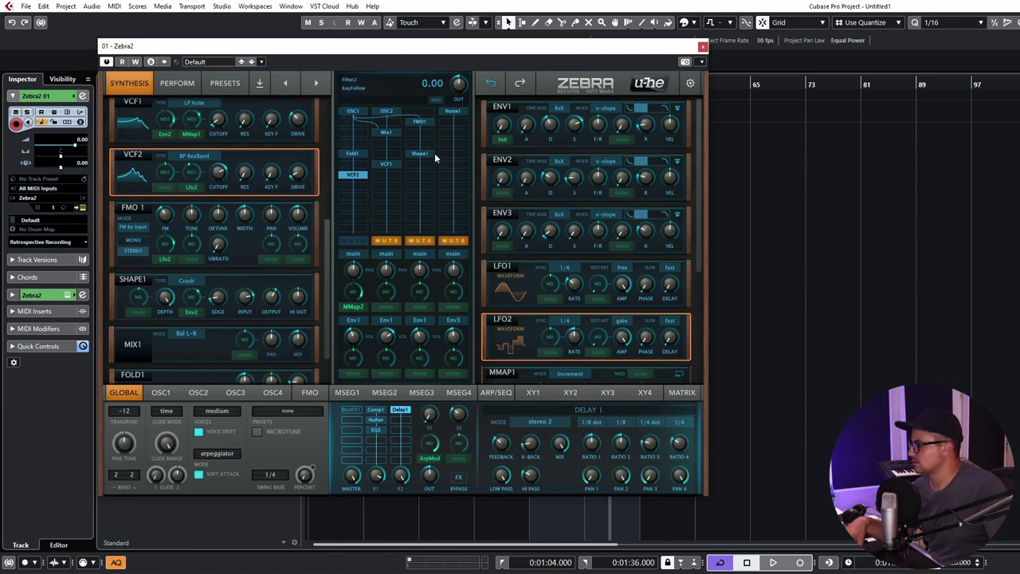
Unmute the third column and add OSC3 directly below FMO1.
left_click(420, 240)
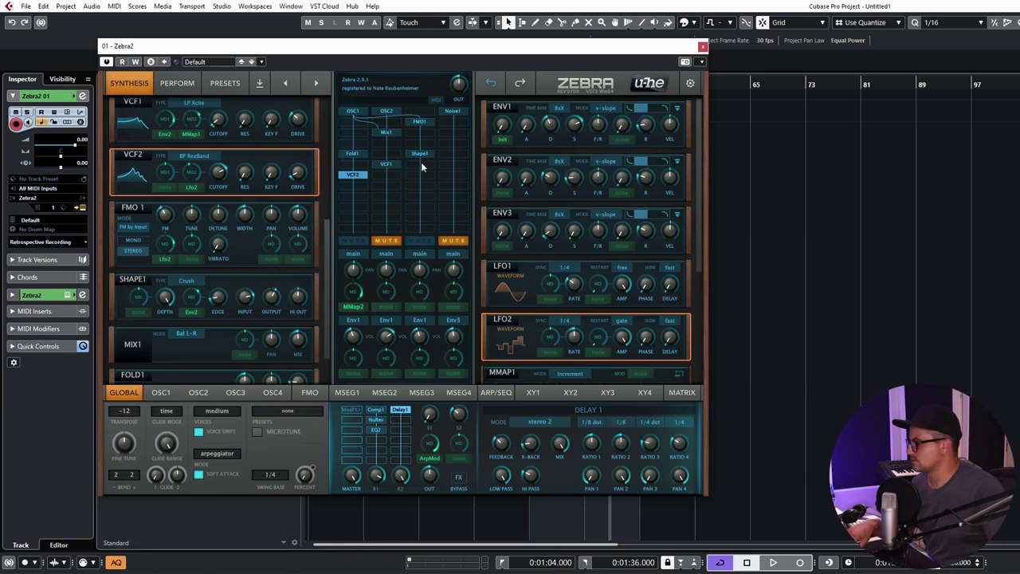
left_click(423, 122)
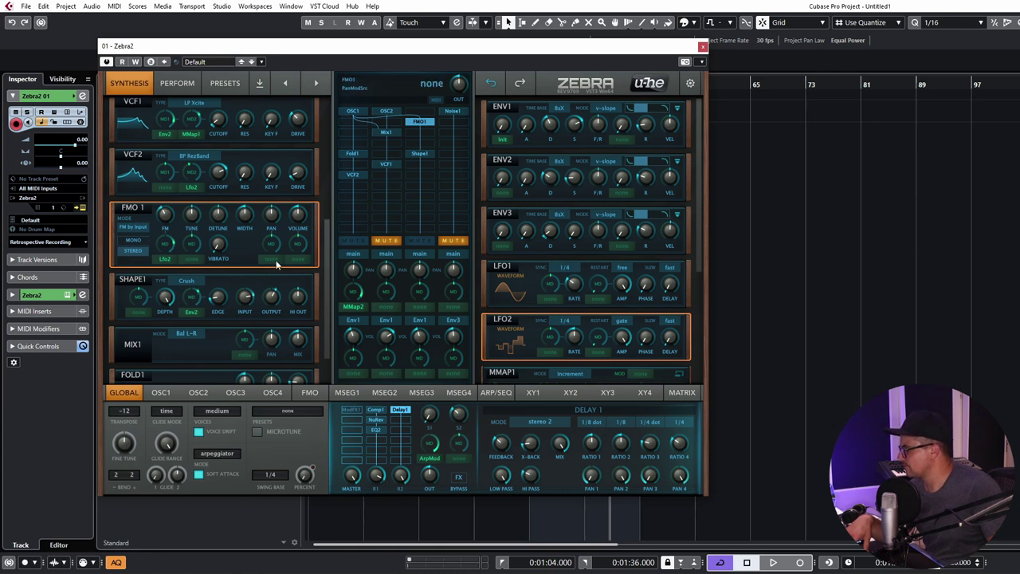
left_click(430, 142)
left_click(428, 137)
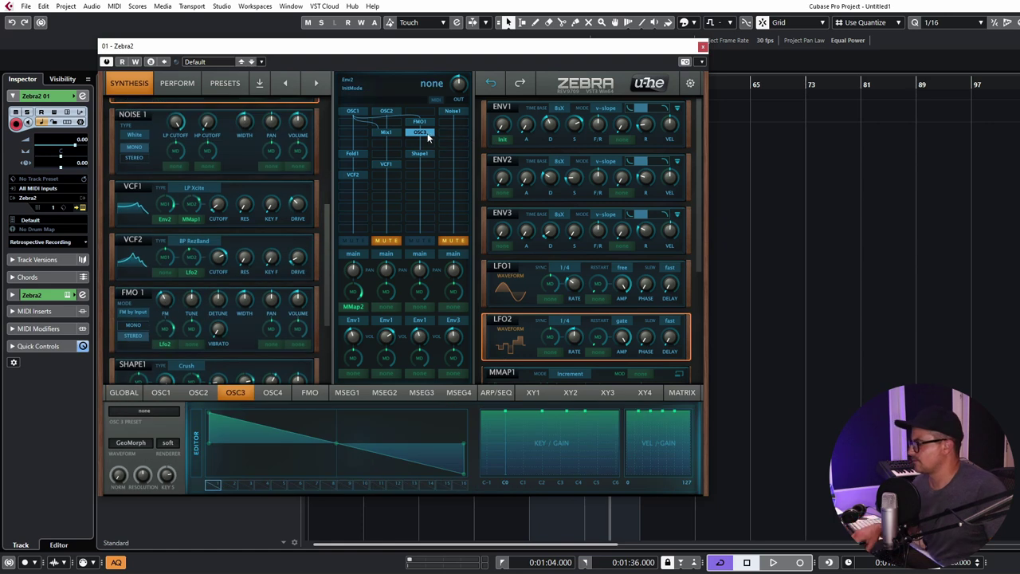
Set OSC3's sync to 14.40 and modulate it with MMap3 at a depth of 36.
left_click(358, 104)
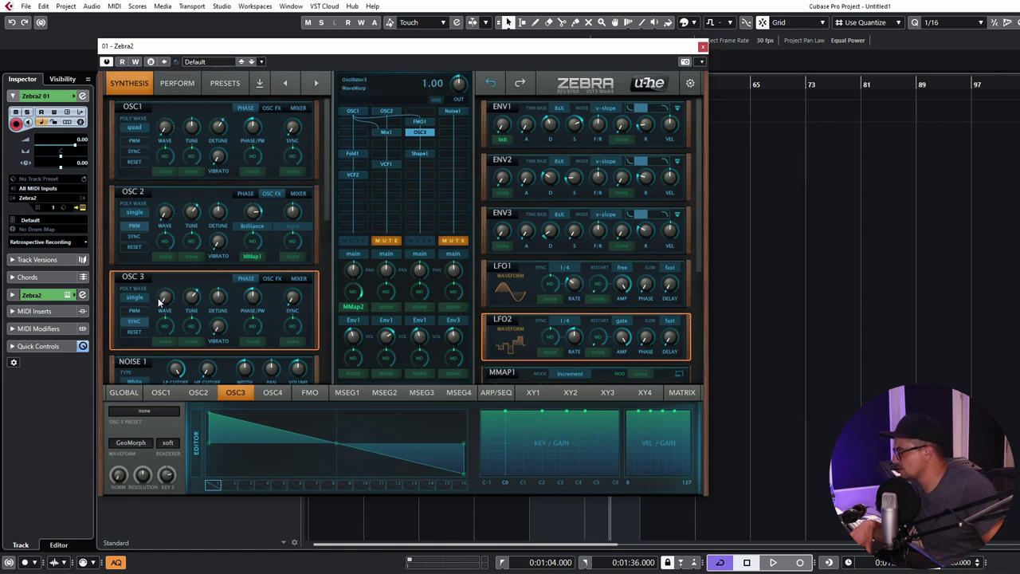
left_click_drag(297, 278, 307, 236)
left_click(293, 341)
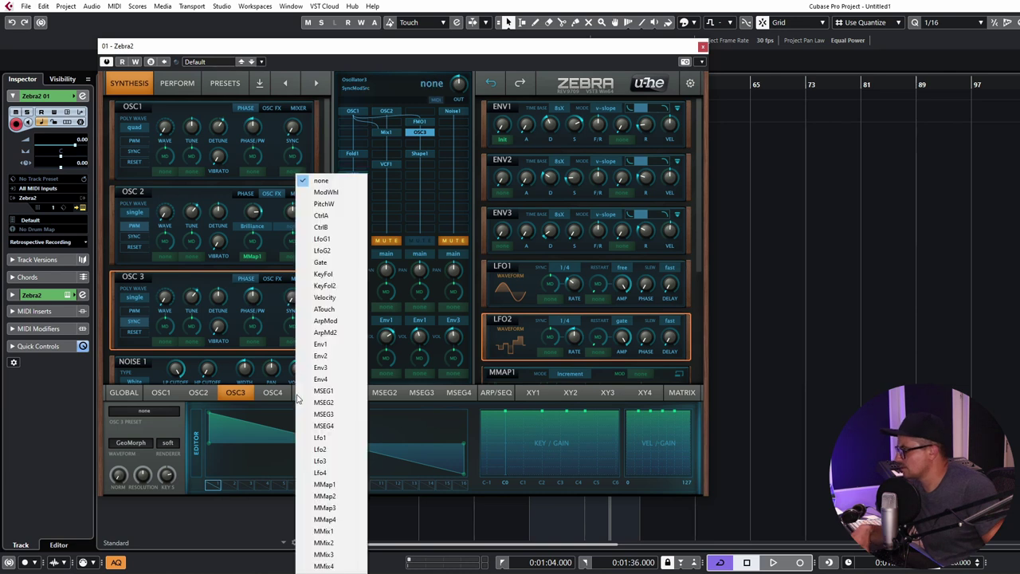
left_click(325, 508)
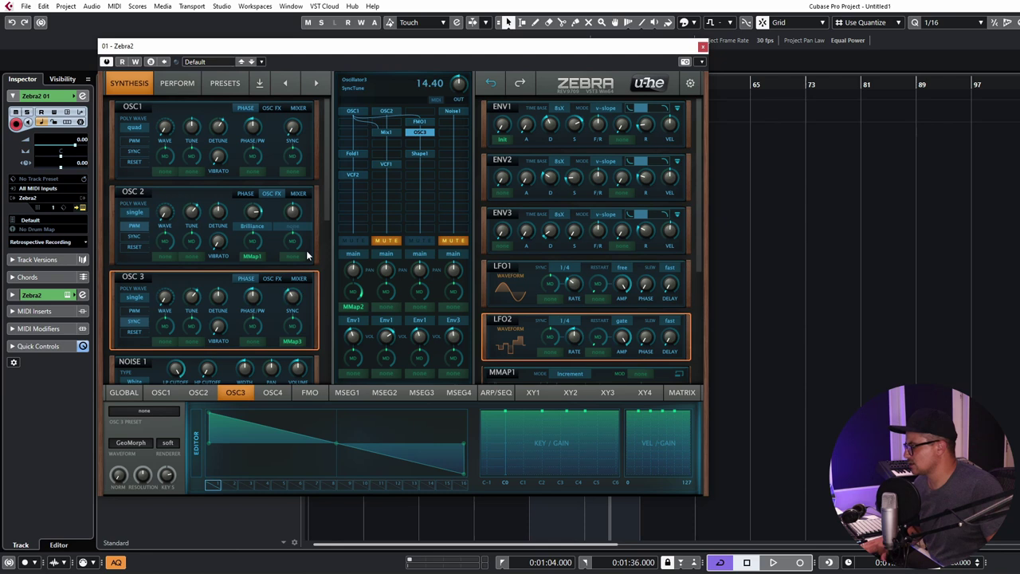
left_click_drag(292, 330, 300, 267)
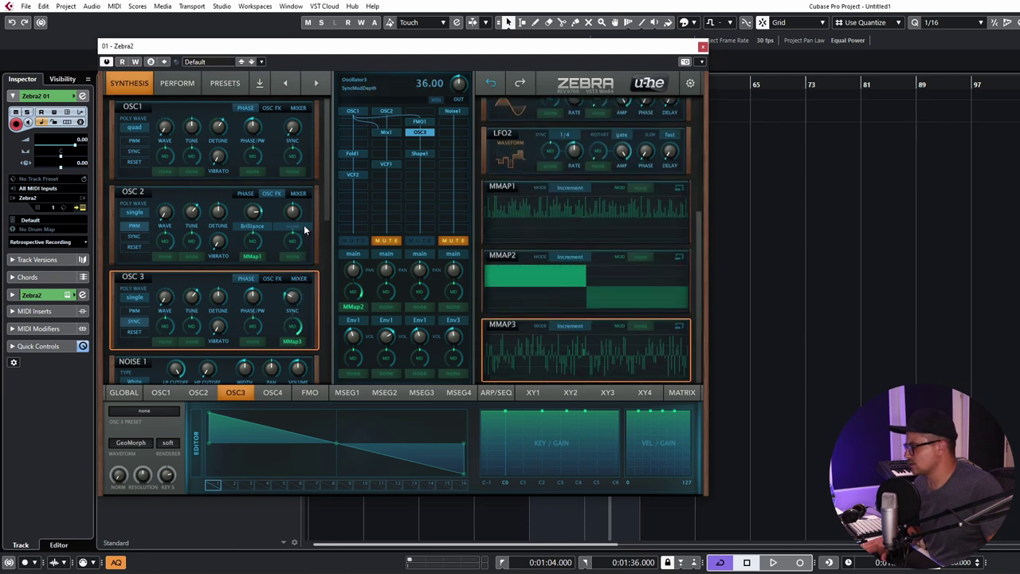
Unmute the second and fourth columns, and add VCF3 below Shape1 in the third column.
left_click(452, 240)
left_click(386, 241)
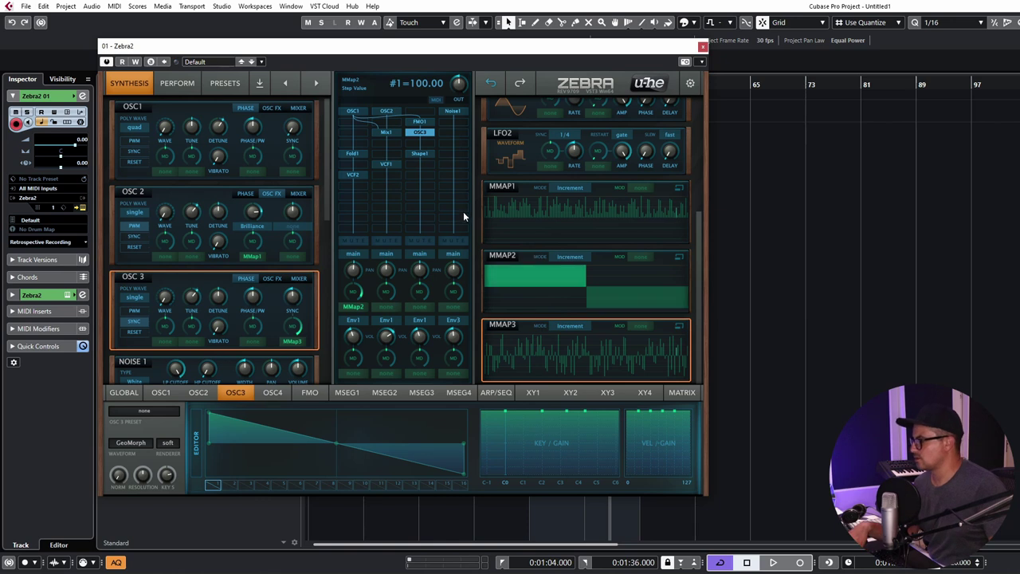
left_click(386, 163)
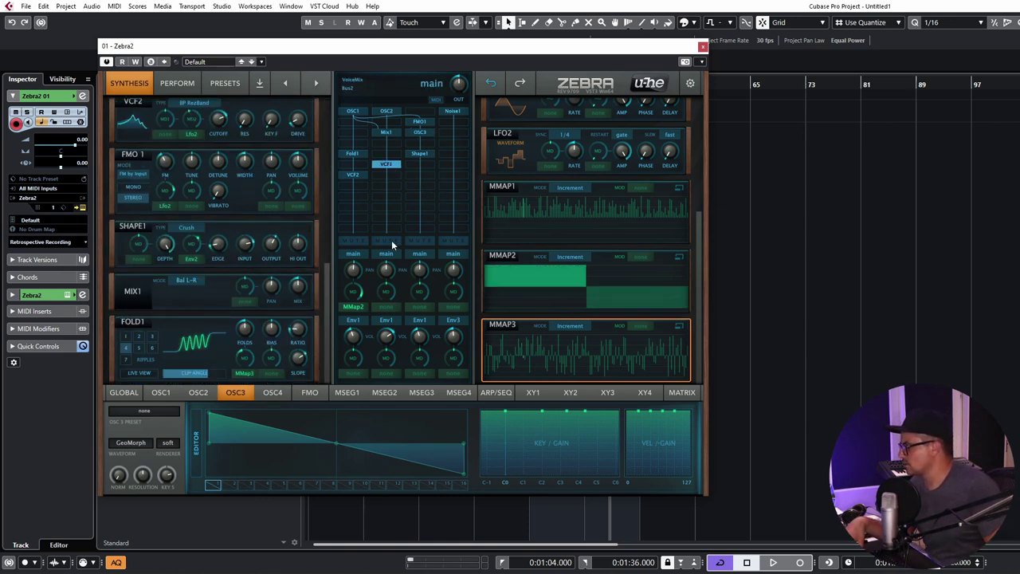
left_click(419, 180)
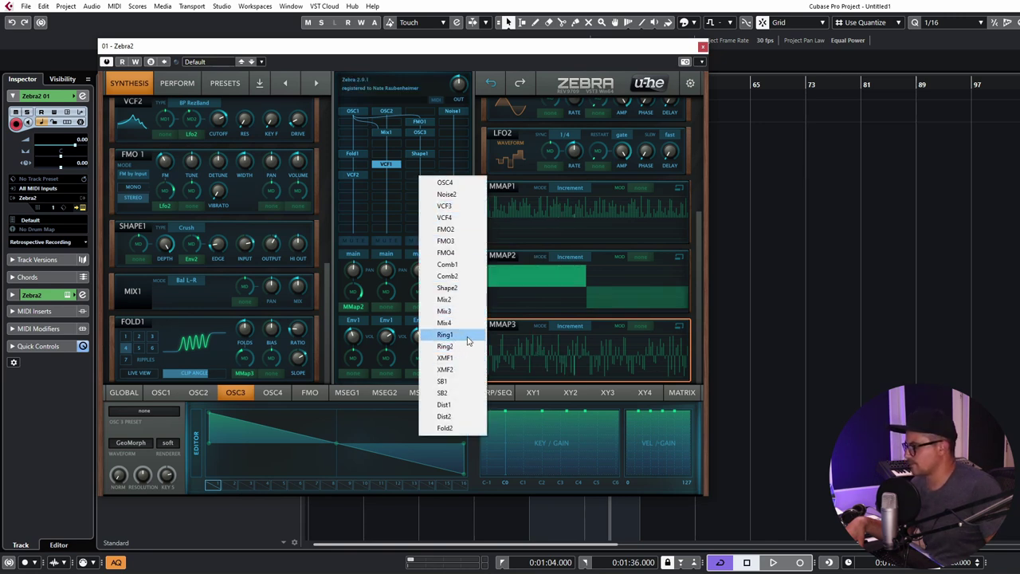
left_click(445, 206)
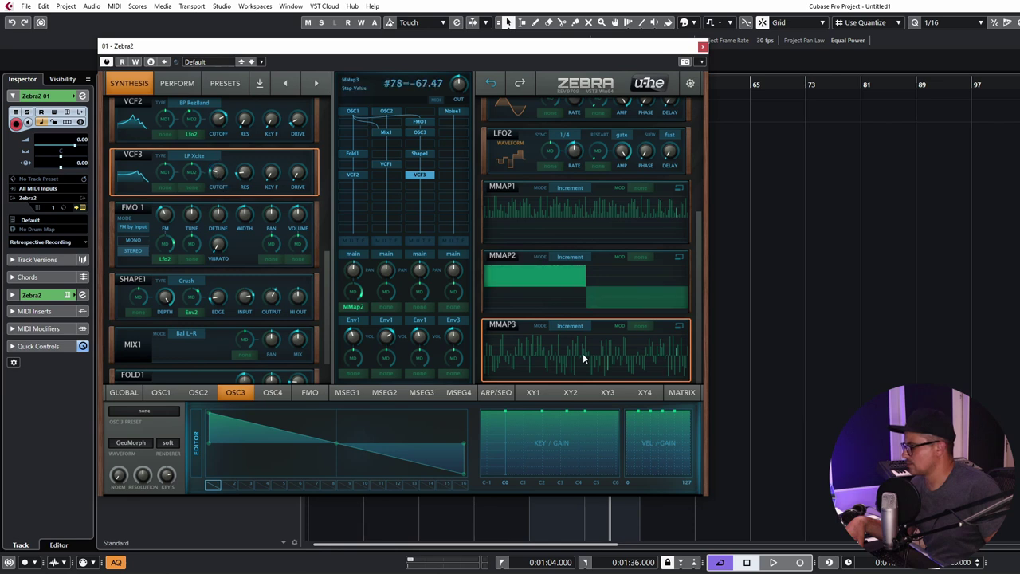
Assign MMap3 as VCF3's second cutoff modulation source and raise its depth.
left_click(193, 187)
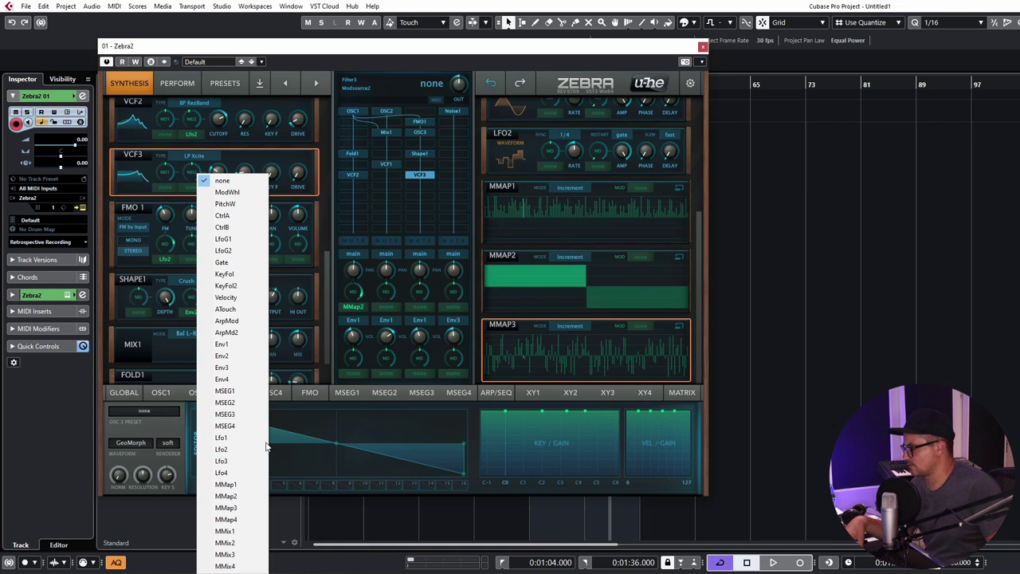
left_click(225, 508)
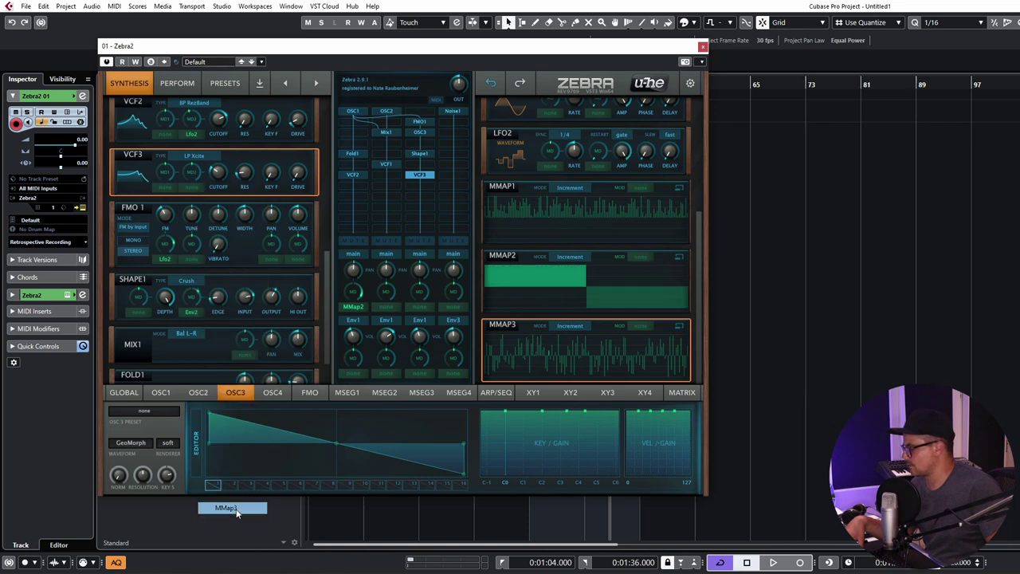
scroll(220, 169, "up", 7)
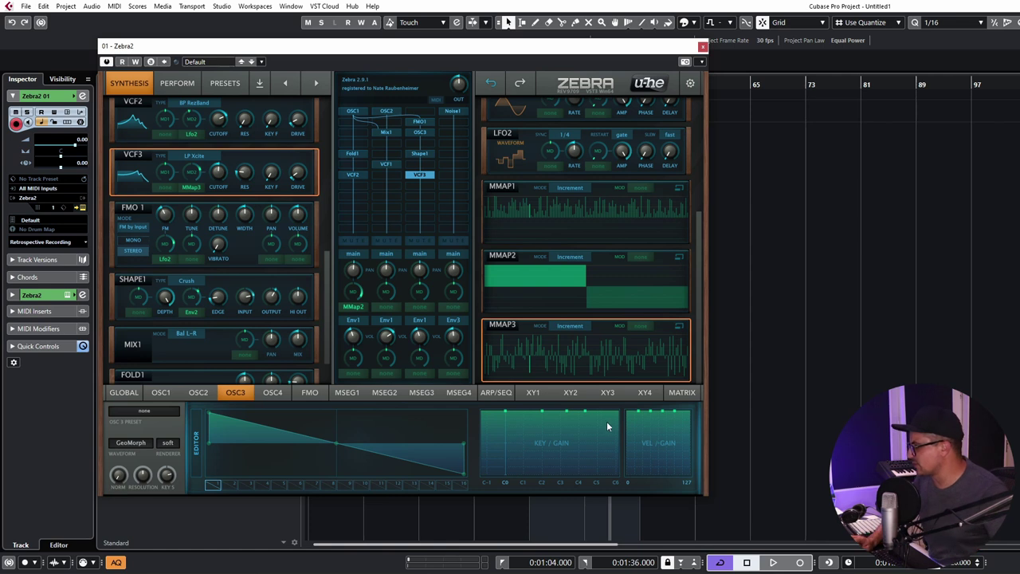
Add the Comp2 compressor below ModFX1 in the first effects lane.
left_click(124, 392)
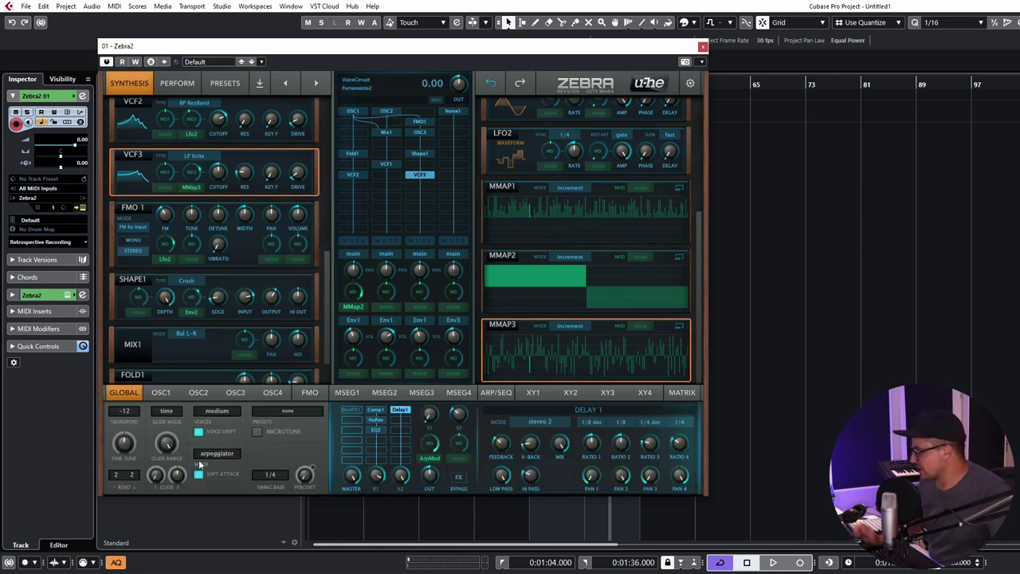
left_click(350, 419)
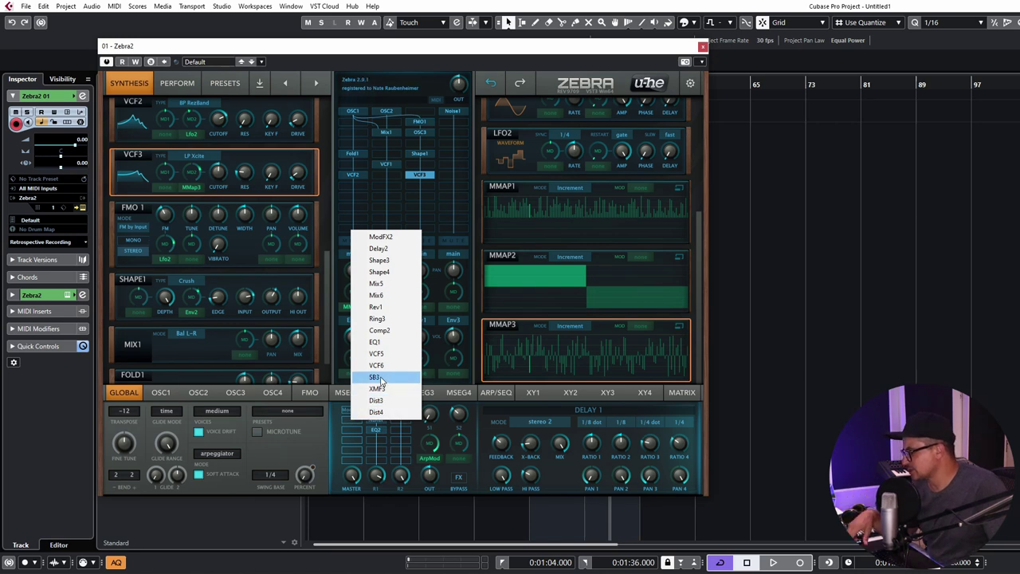
left_click(379, 330)
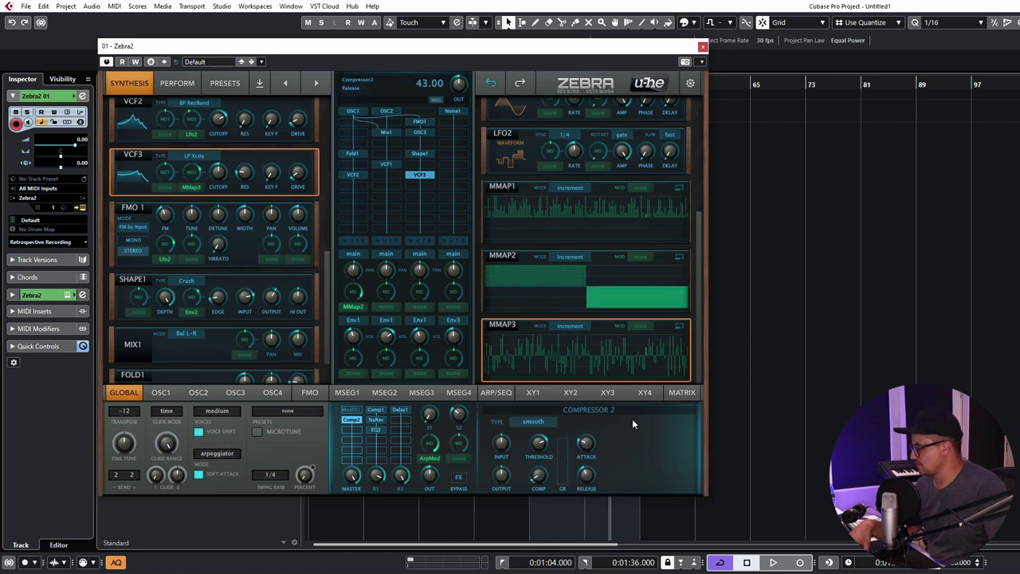
Add the Dist3 distortion below Comp2 and adjust its input level.
left_click(357, 431)
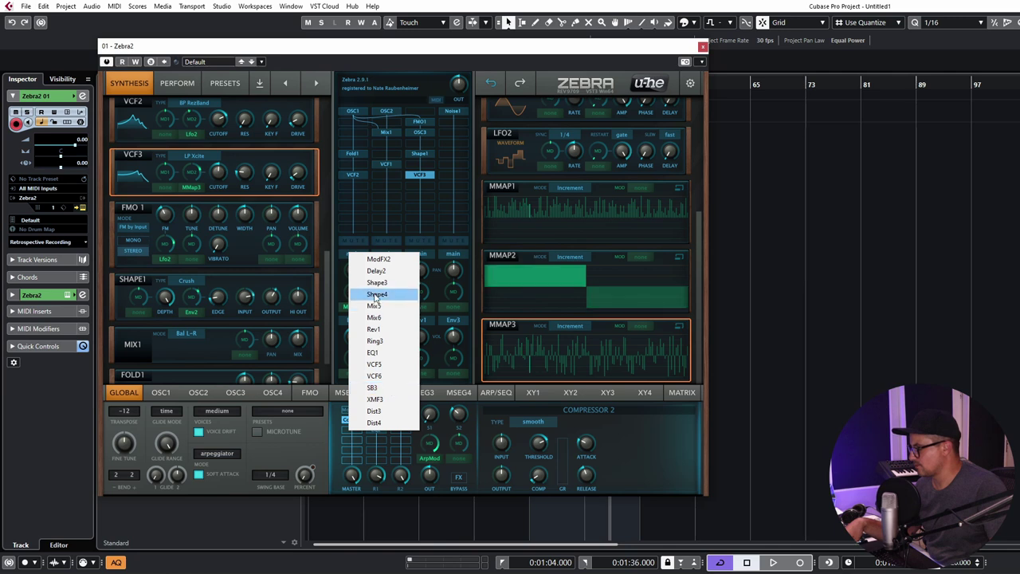
left_click(391, 411)
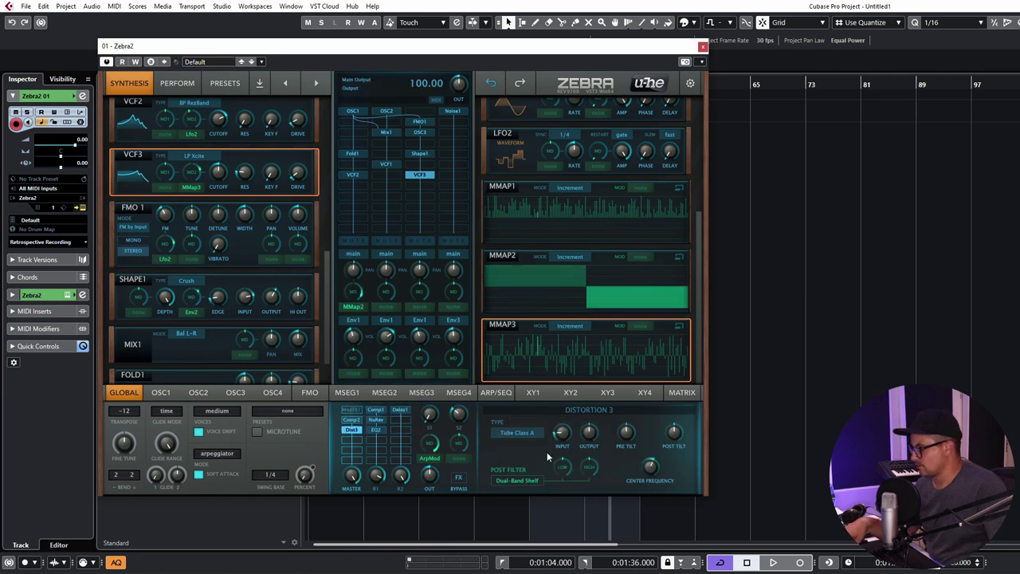
left_click_drag(564, 429, 571, 430)
Add the SB3 sideband effect below Dist3 and turn its mix down.
left_click(370, 452)
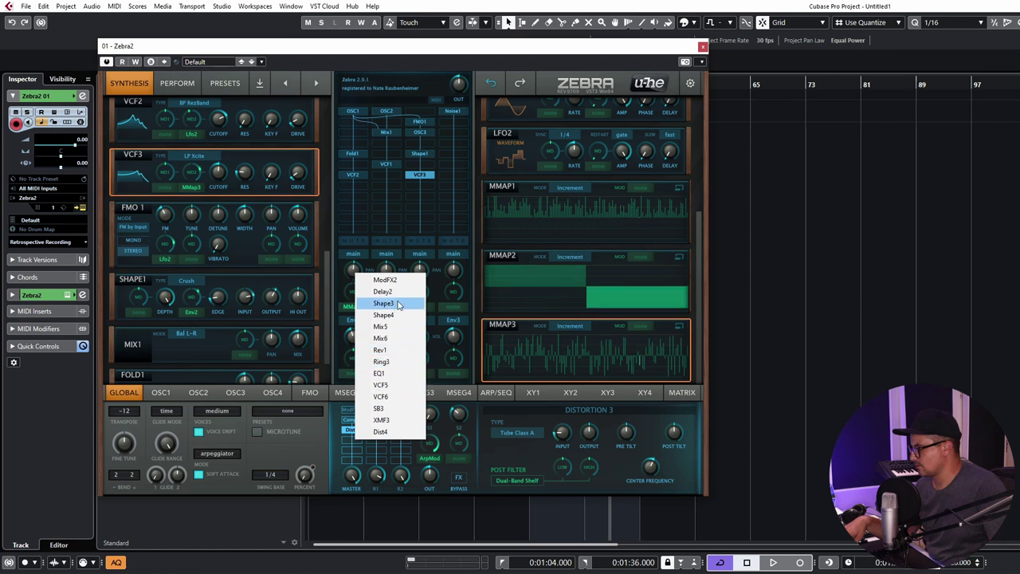
left_click(391, 409)
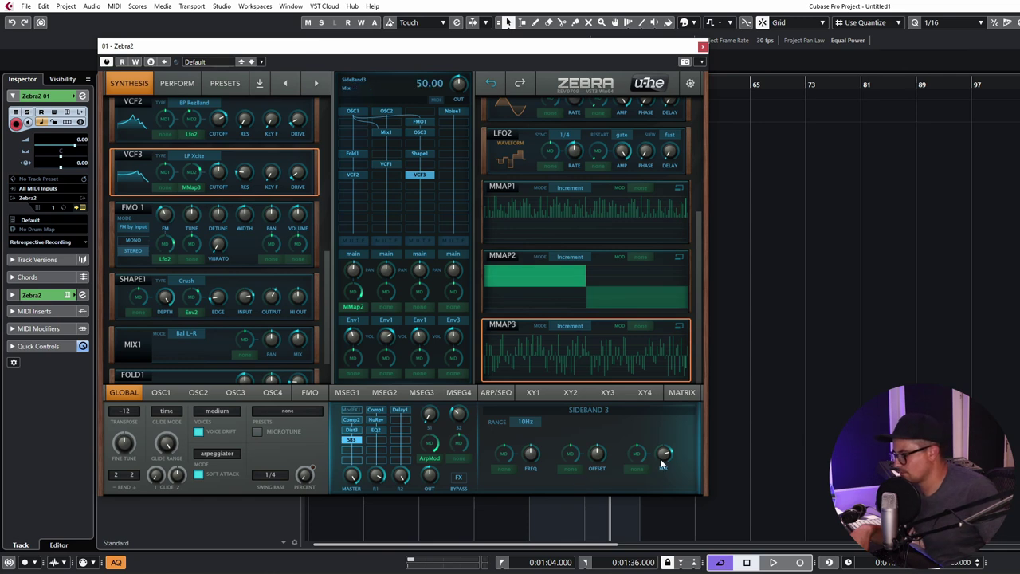
left_click_drag(661, 453, 668, 483)
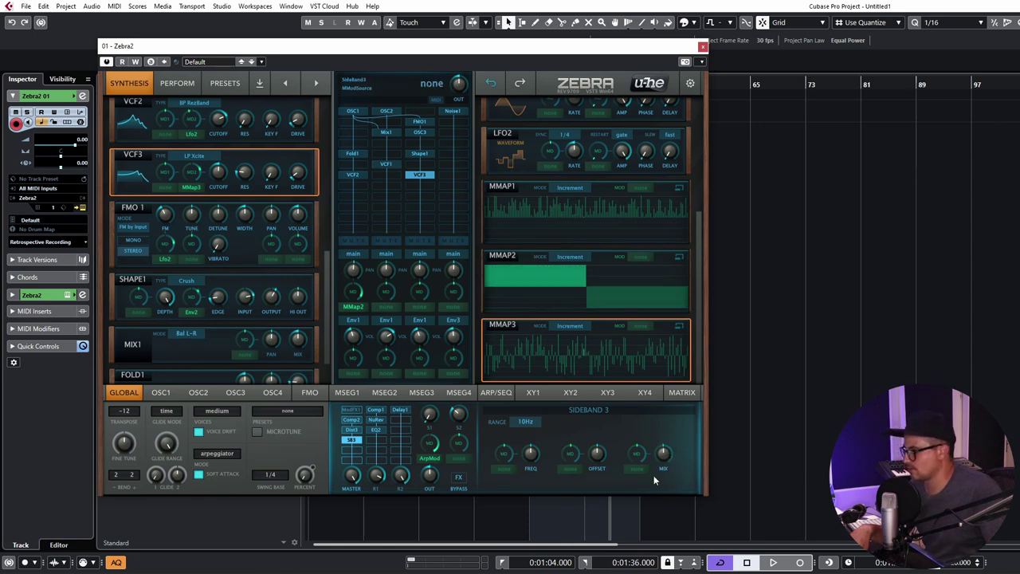
Modulate Sideband 3's mix with Lfo4, using the rand glide waveform synced to 1/1.
left_click(644, 471)
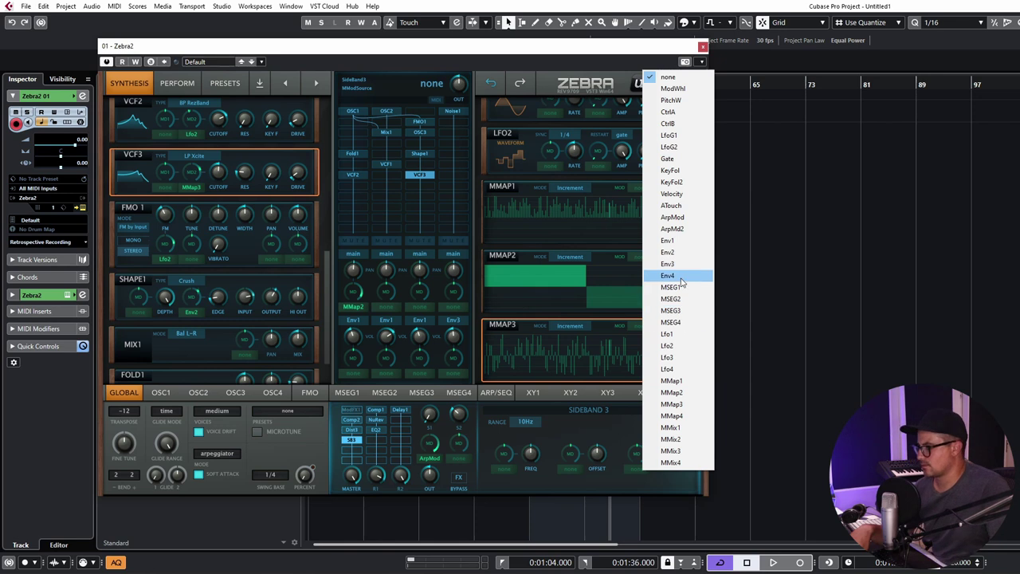
left_click(667, 369)
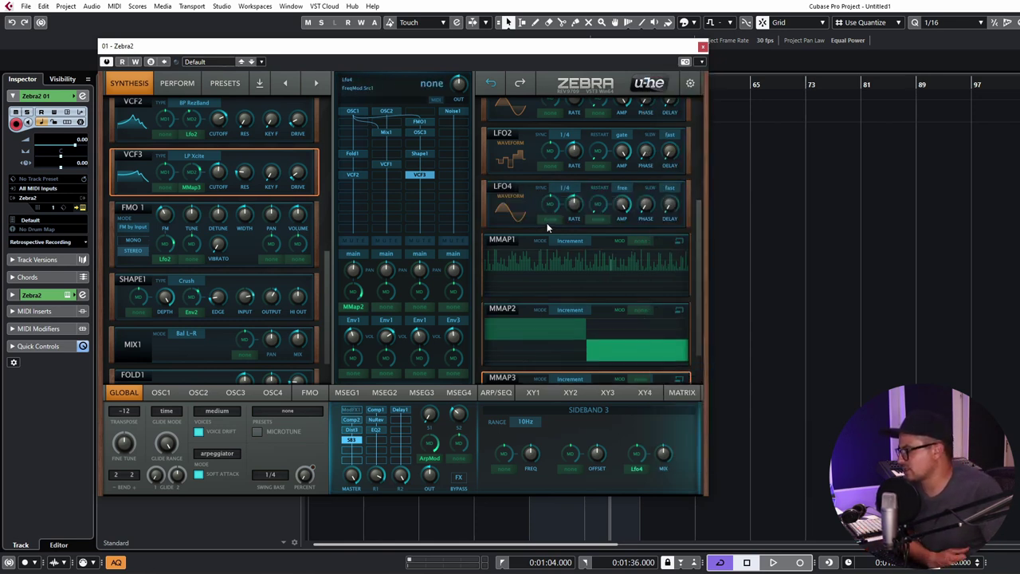
left_click(498, 219)
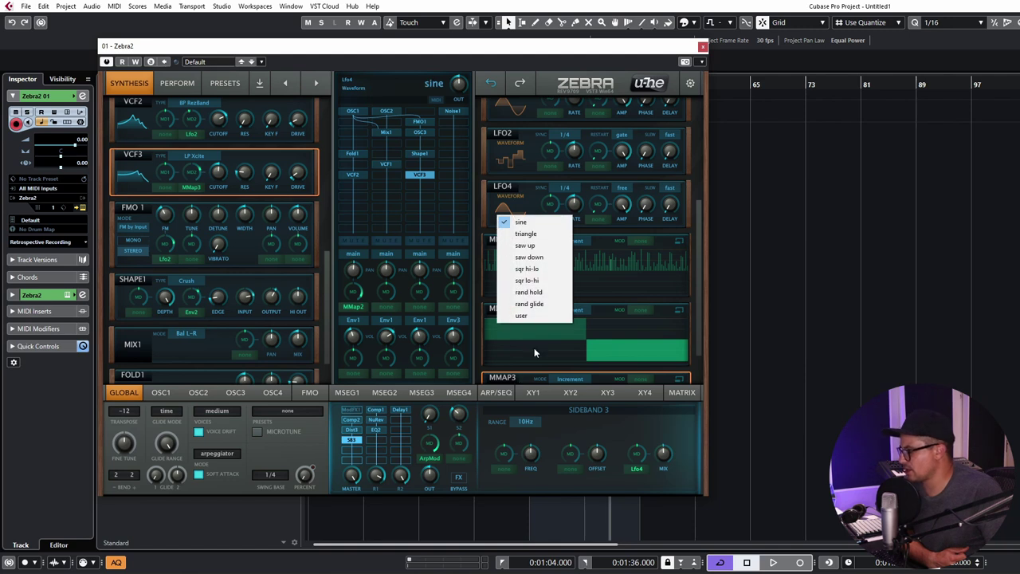
left_click(541, 307)
left_click(569, 191)
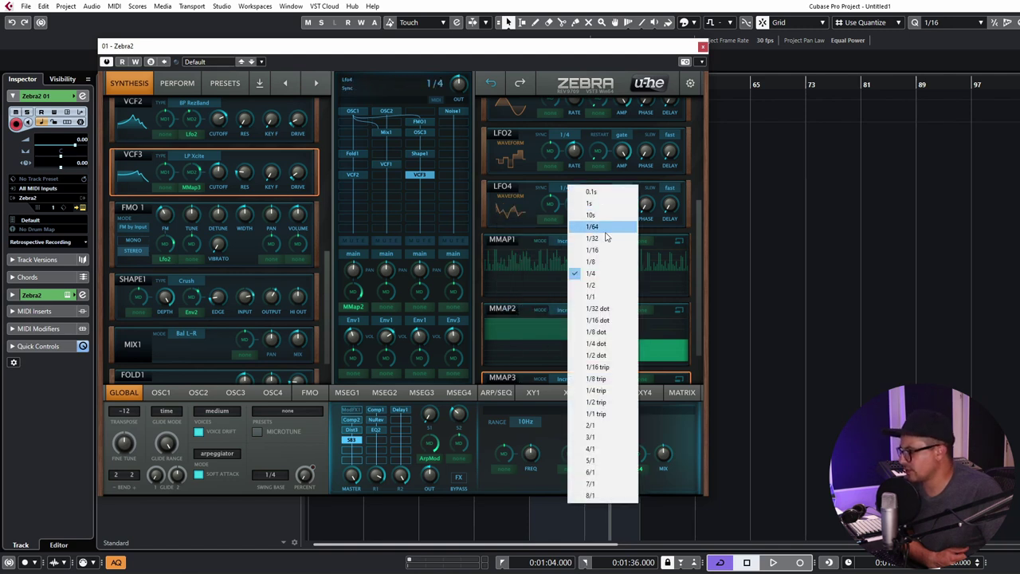
left_click(599, 296)
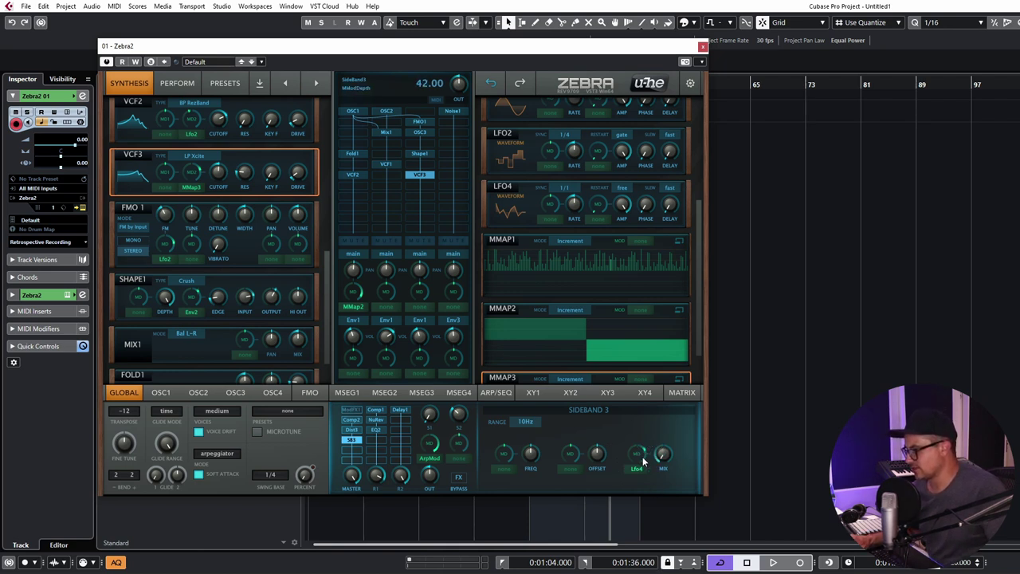
Set the Lfo4 modulation depth on Sideband 3's mix to 52.
scroll(644, 460, "up", 3)
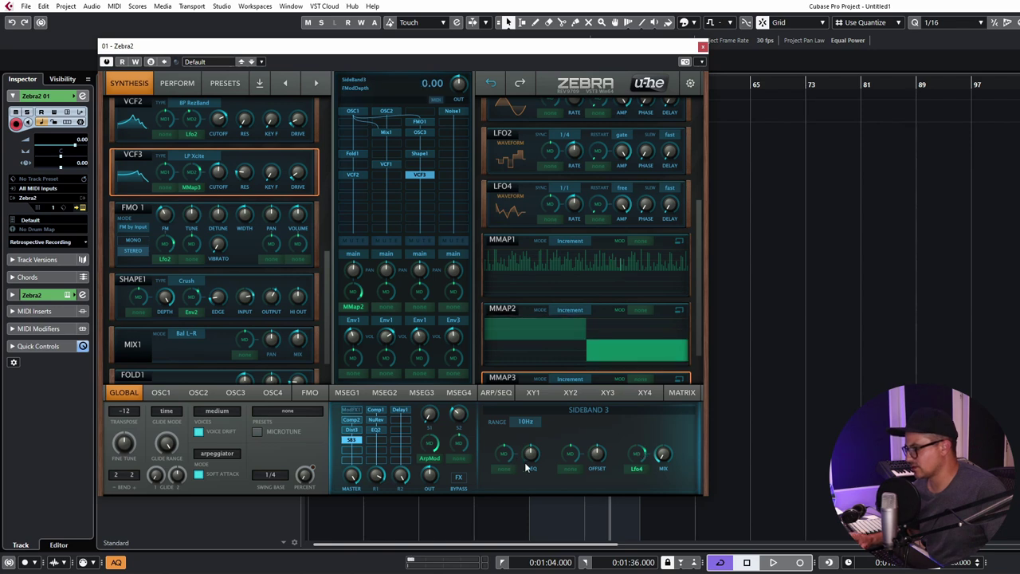
left_click(636, 468)
left_click(636, 461)
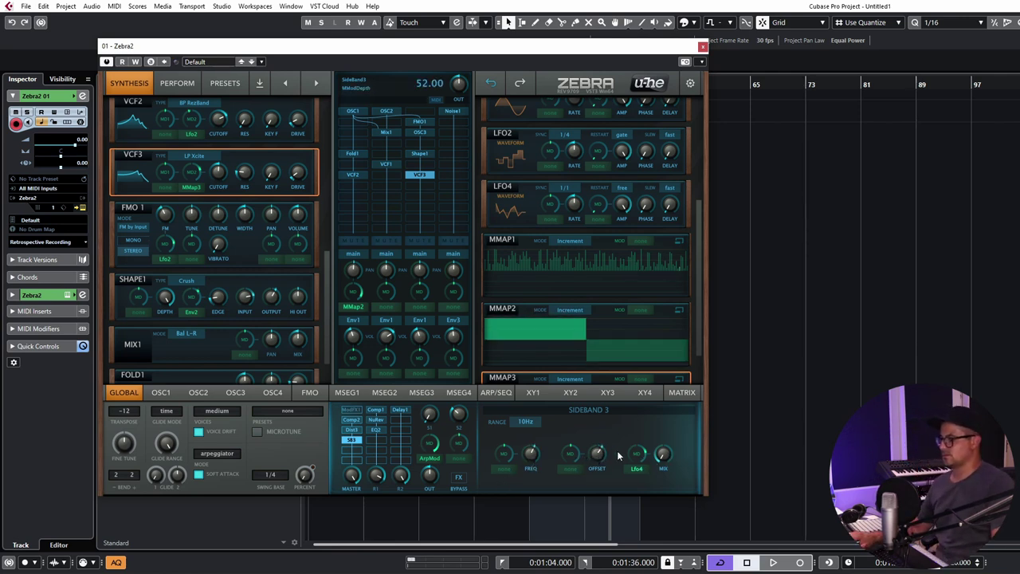
Fine-tune Sideband 3's mix and reset the synth's main output level to its default.
left_click_drag(543, 458, 596, 457)
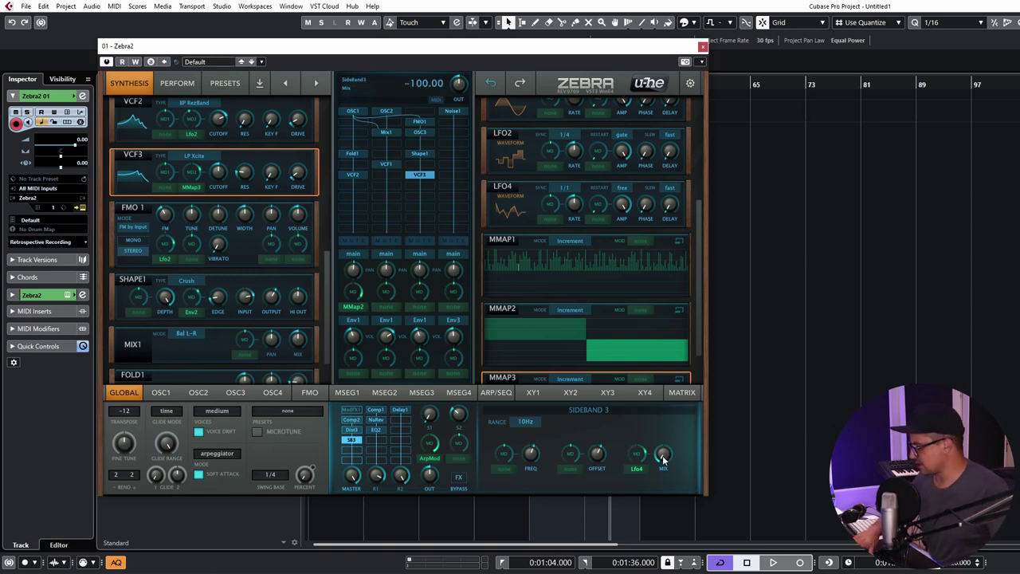
left_click_drag(664, 464, 668, 459)
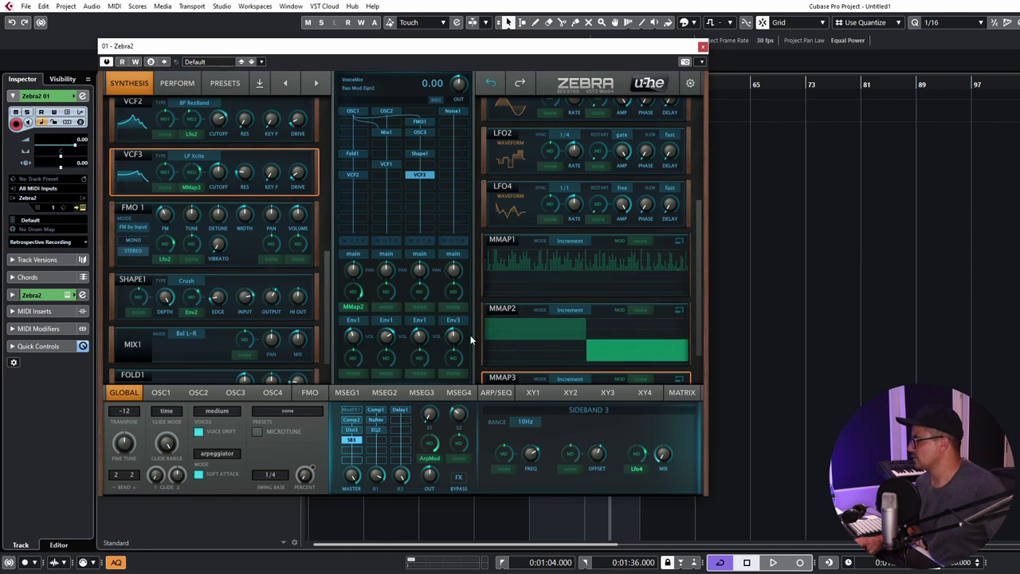
double_click(459, 85)
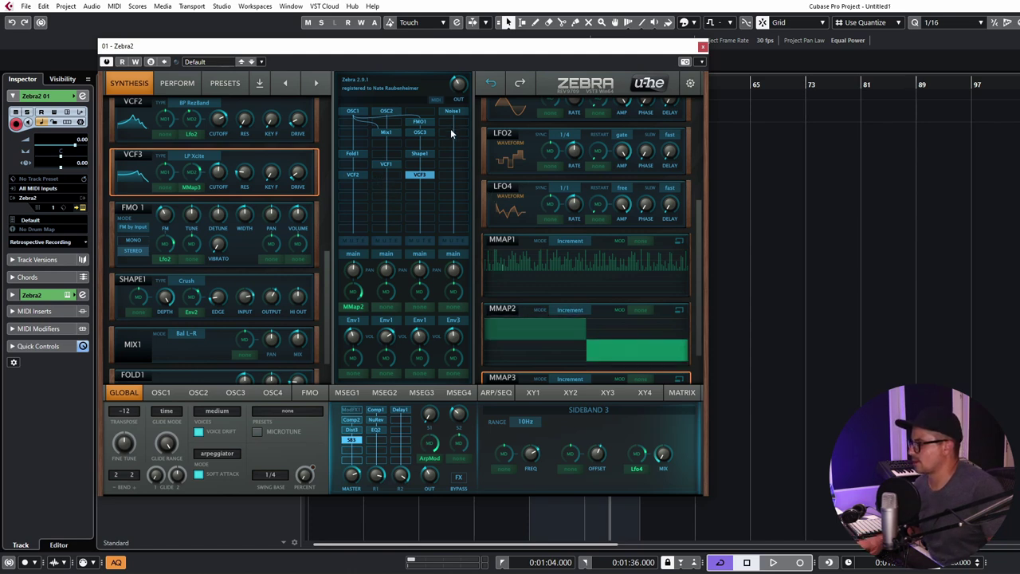
right_click(451, 167)
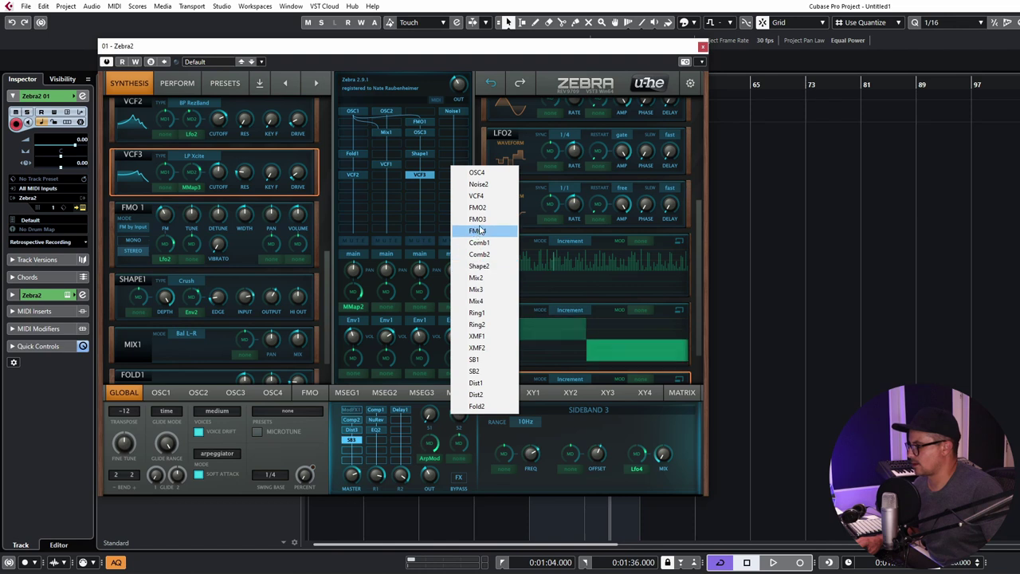
left_click(431, 54)
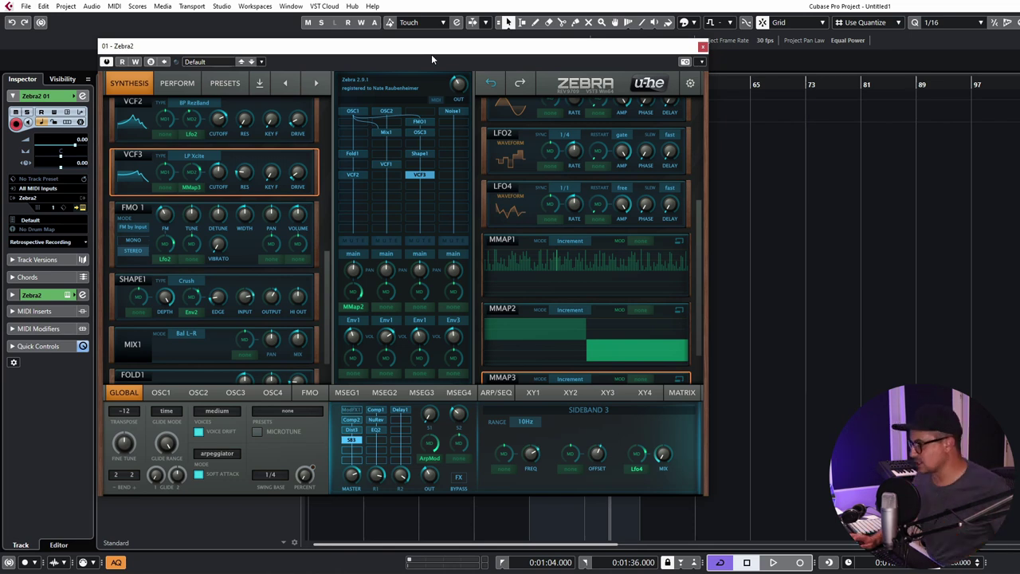
scroll(703, 327, "down", 2)
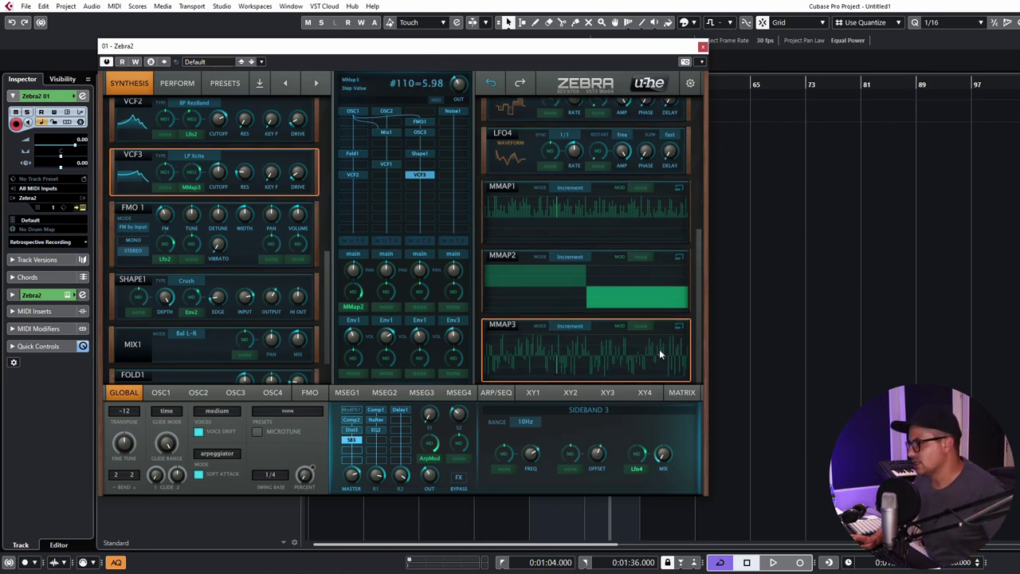
mouse_move(574, 341)
left_mouse_down()
mouse_move(519, 354)
mouse_move(655, 355)
left_mouse_up()
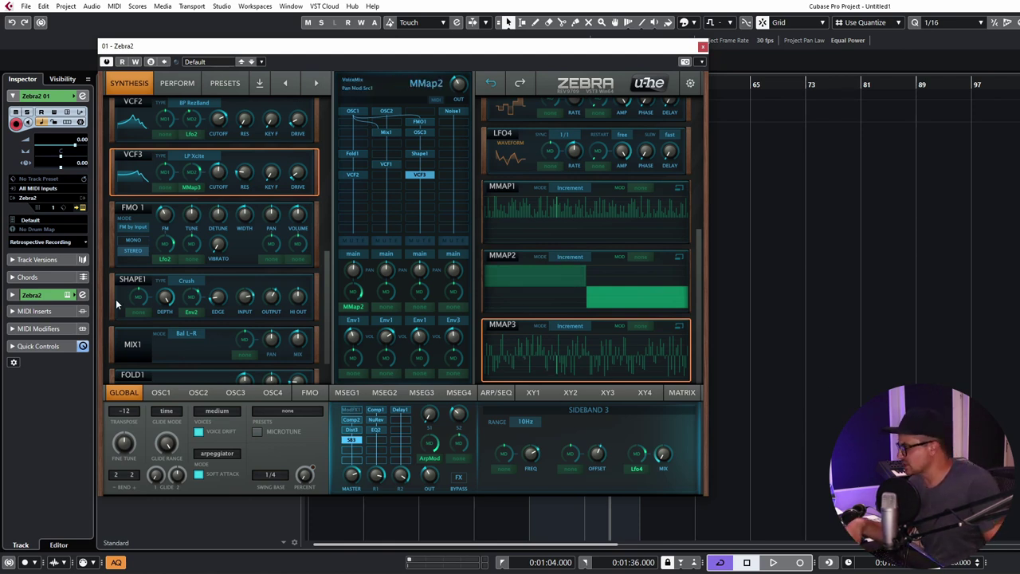
scroll(328, 300, "down", 1)
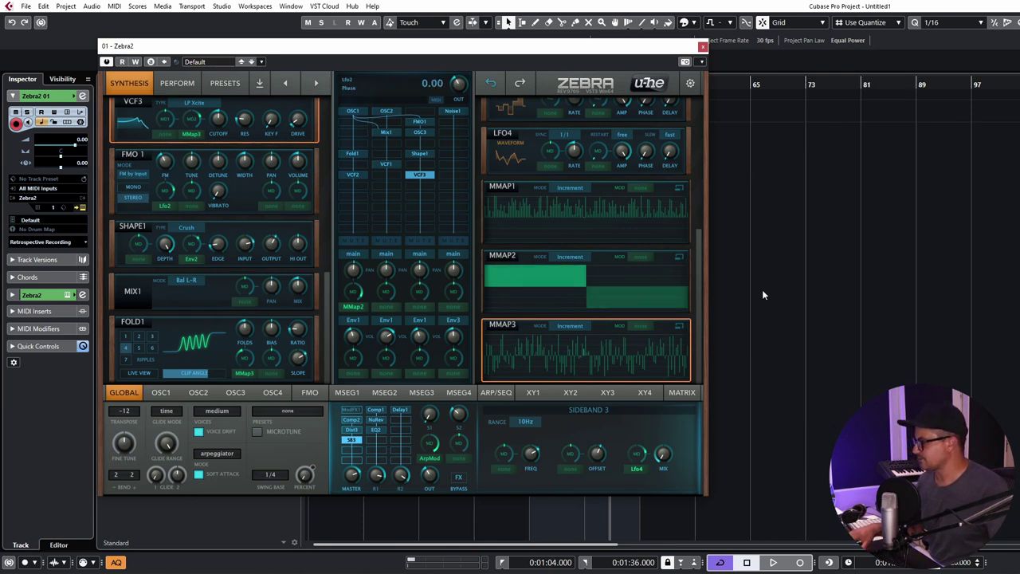
Save the patch as a preset named "Zebra Patch" and open the preset browser on the User folder.
left_click(259, 83)
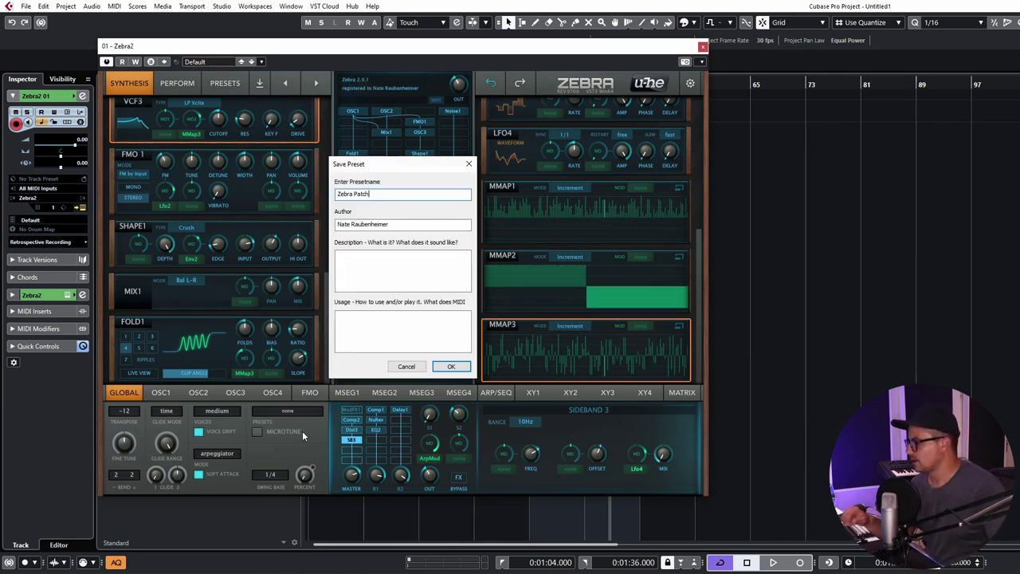
left_click(452, 365)
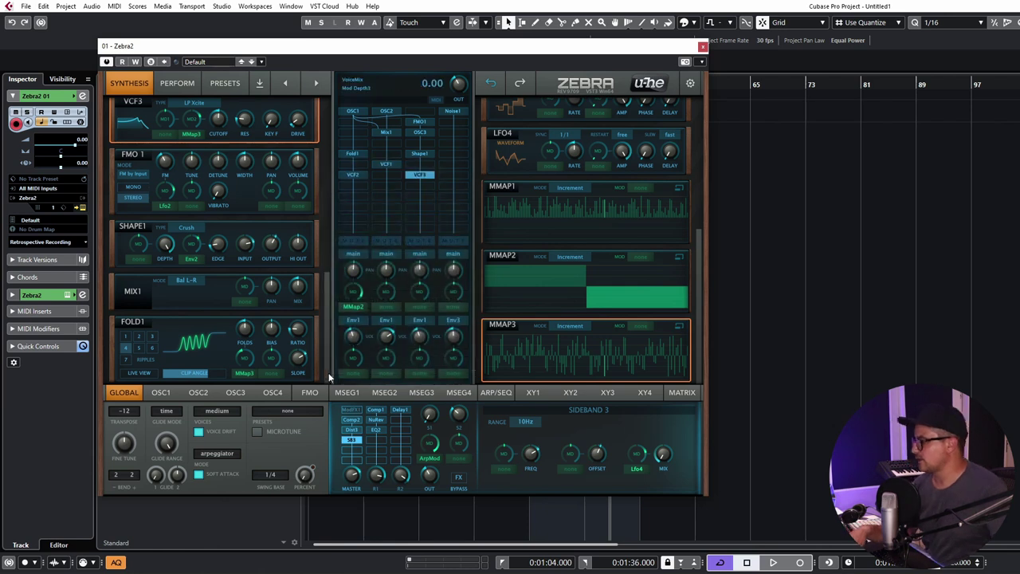
left_click(213, 84)
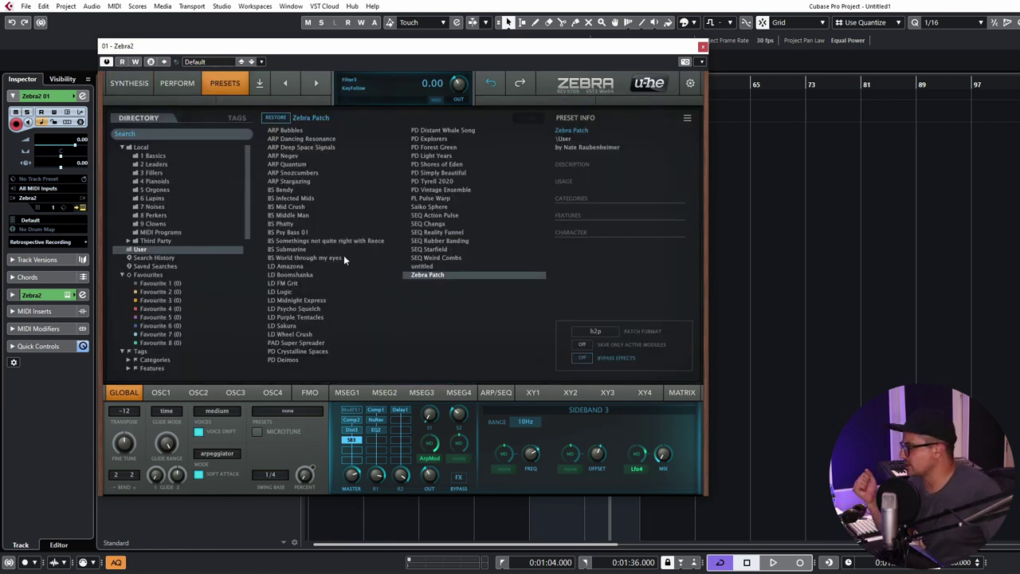
Audition the user presets ARP Dancing Resonance, ARP Bubbles, ARP Deep Space Signals, ARP Negev and ARP Quantum.
left_click(286, 141)
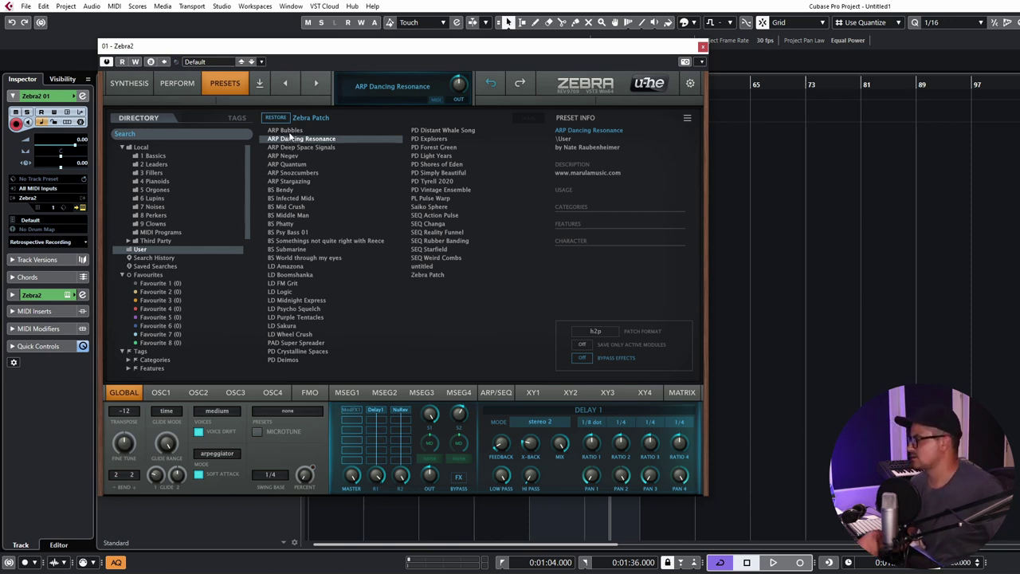
left_click(292, 131)
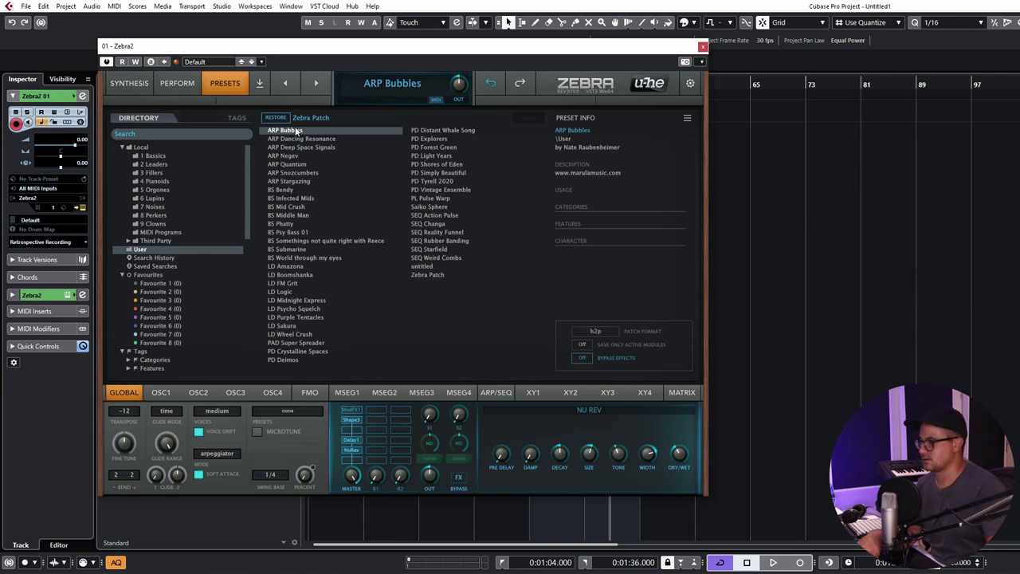
left_click(303, 147)
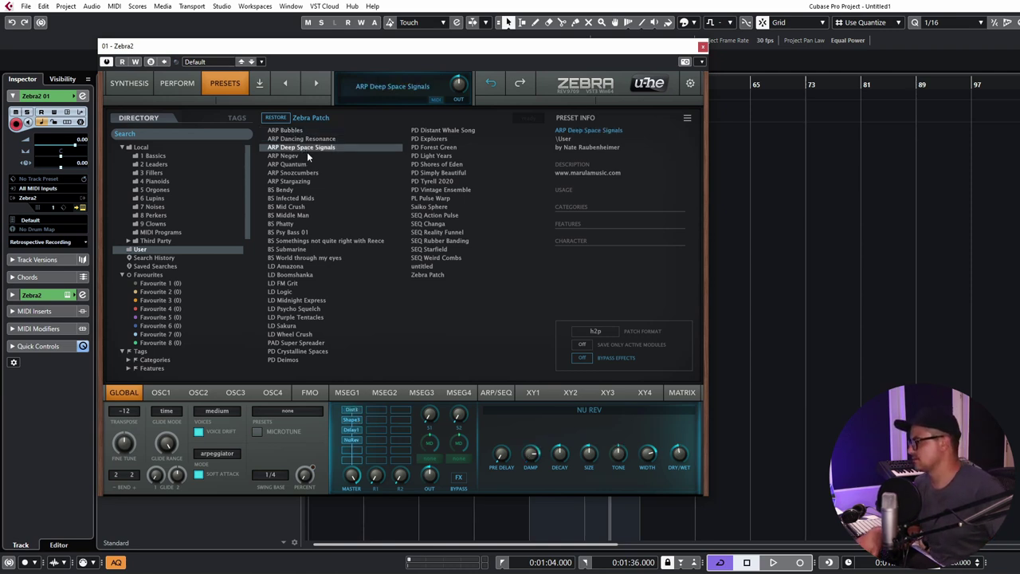
left_click(292, 157)
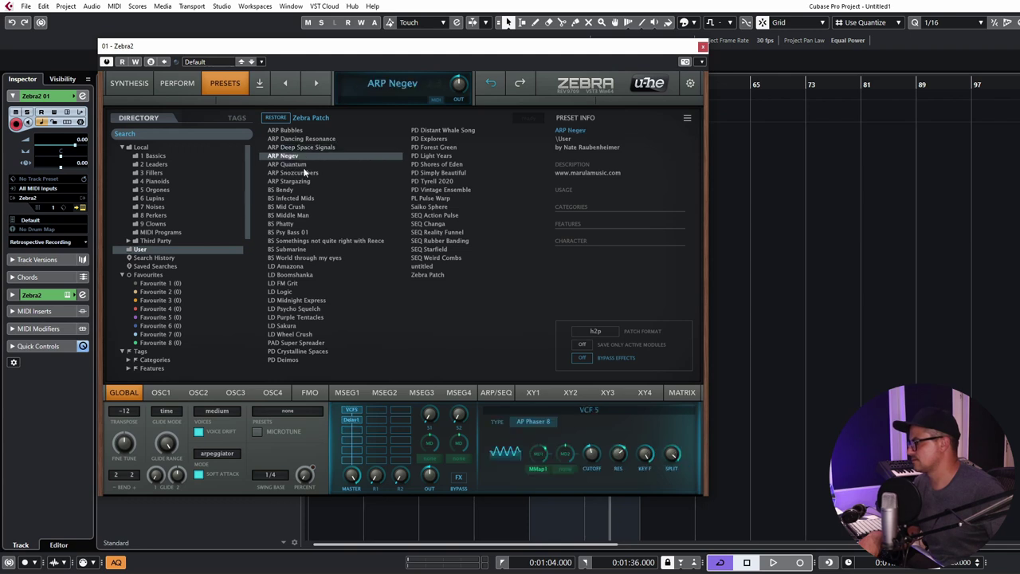
left_click(296, 164)
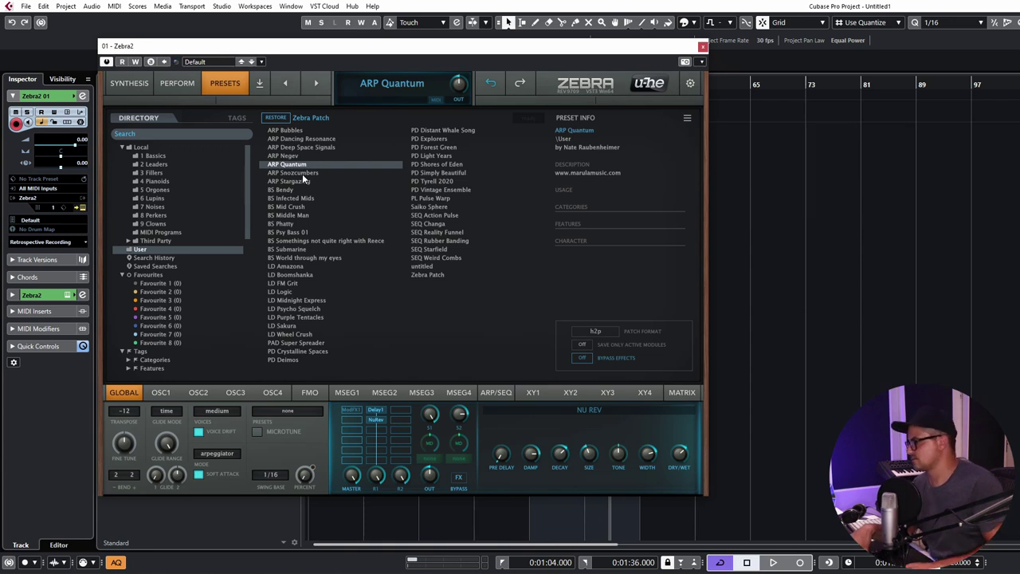
Audition the user presets PD Simply Beautiful, SEQ Starfield, untitled, SEQ Weird Combs and SEQ Changa.
left_click(453, 173)
left_click(436, 248)
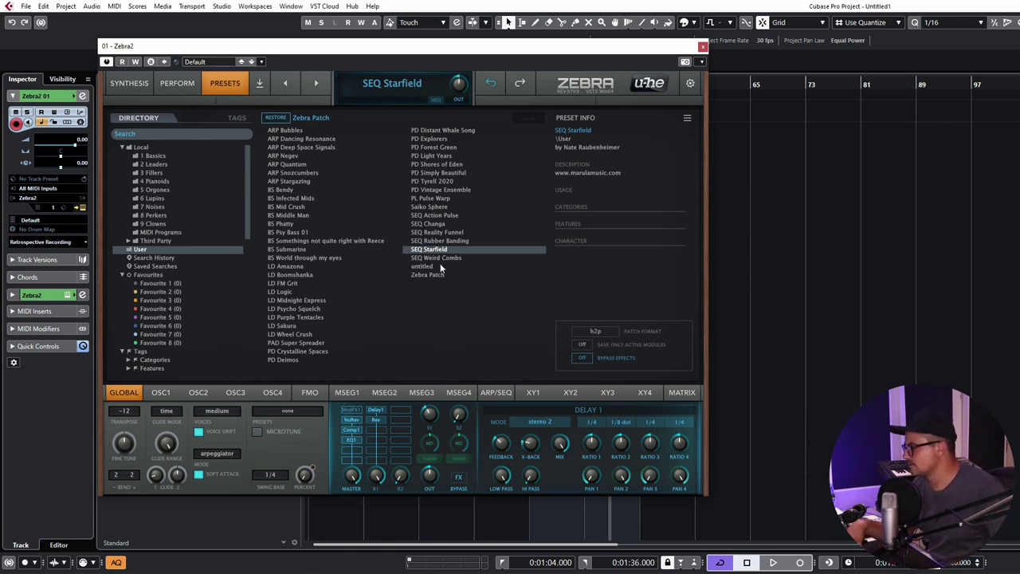
left_click(440, 265)
left_click(448, 257)
left_click(431, 224)
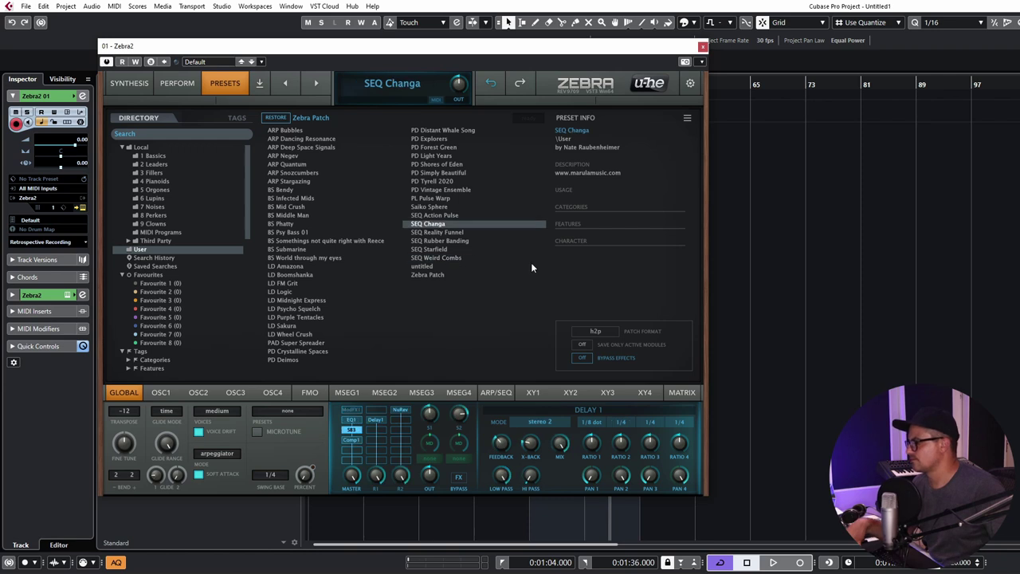